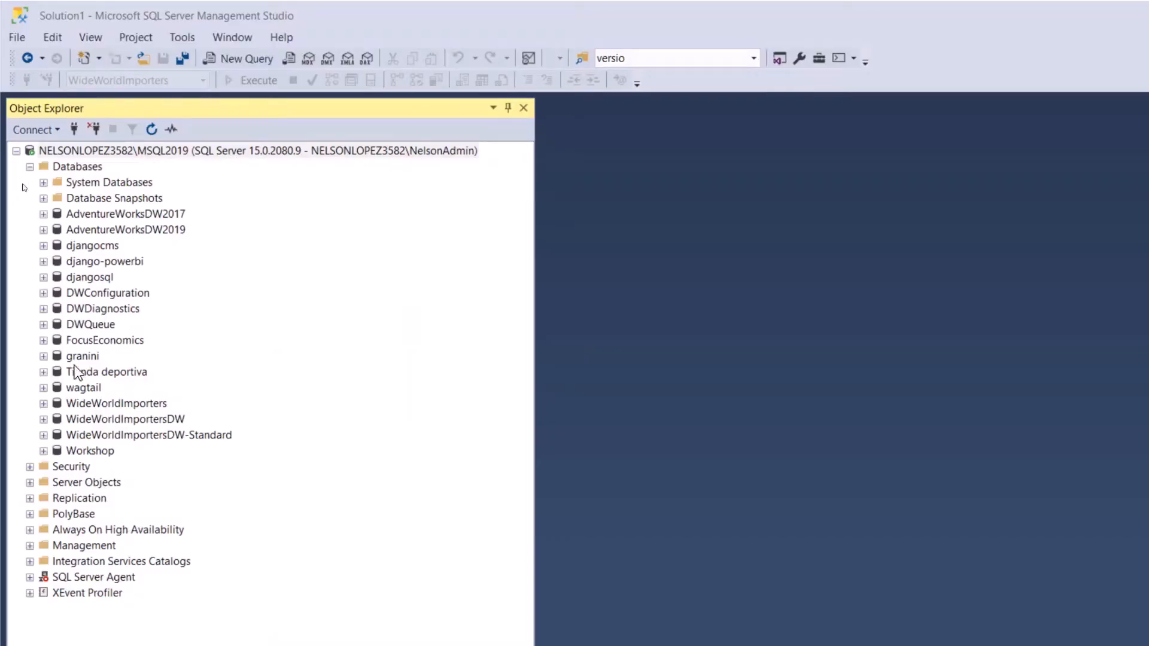
- Expand WideWorldImporters and open the context menu of its Views folder
click(43, 404)
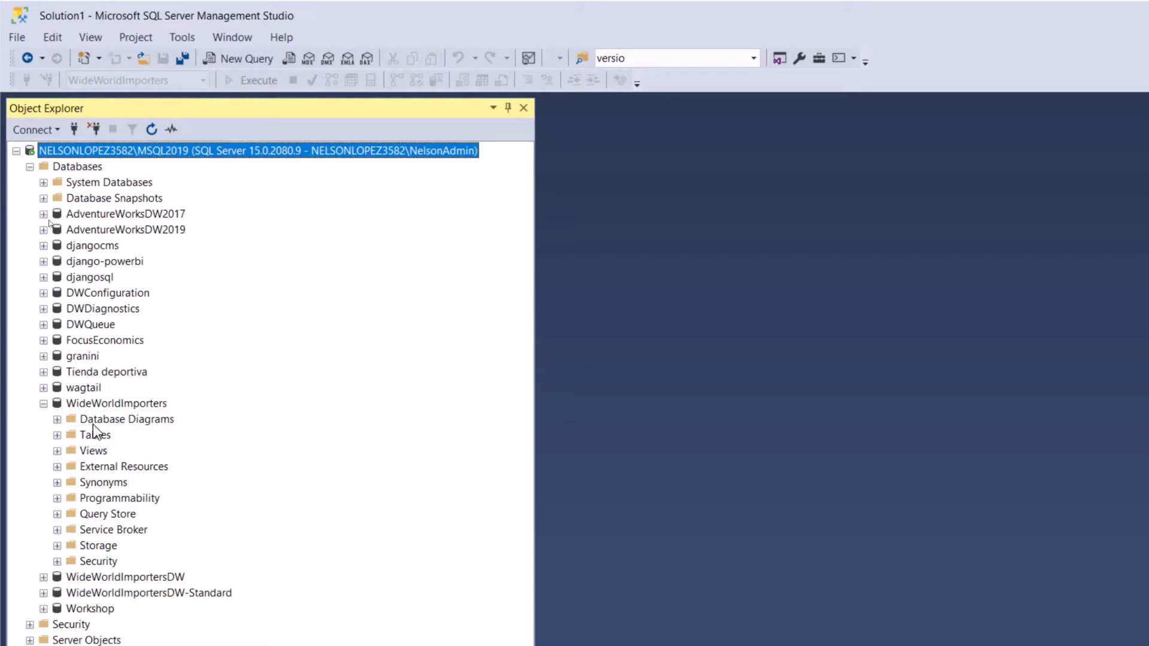
click(98, 453)
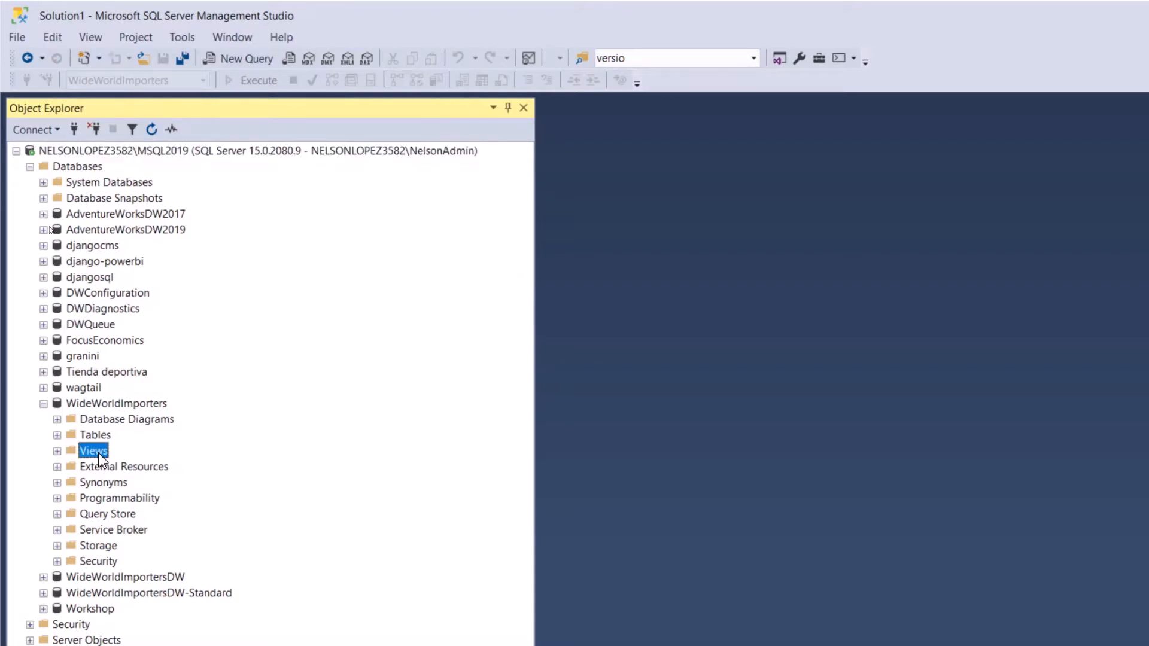
right_click(98, 453)
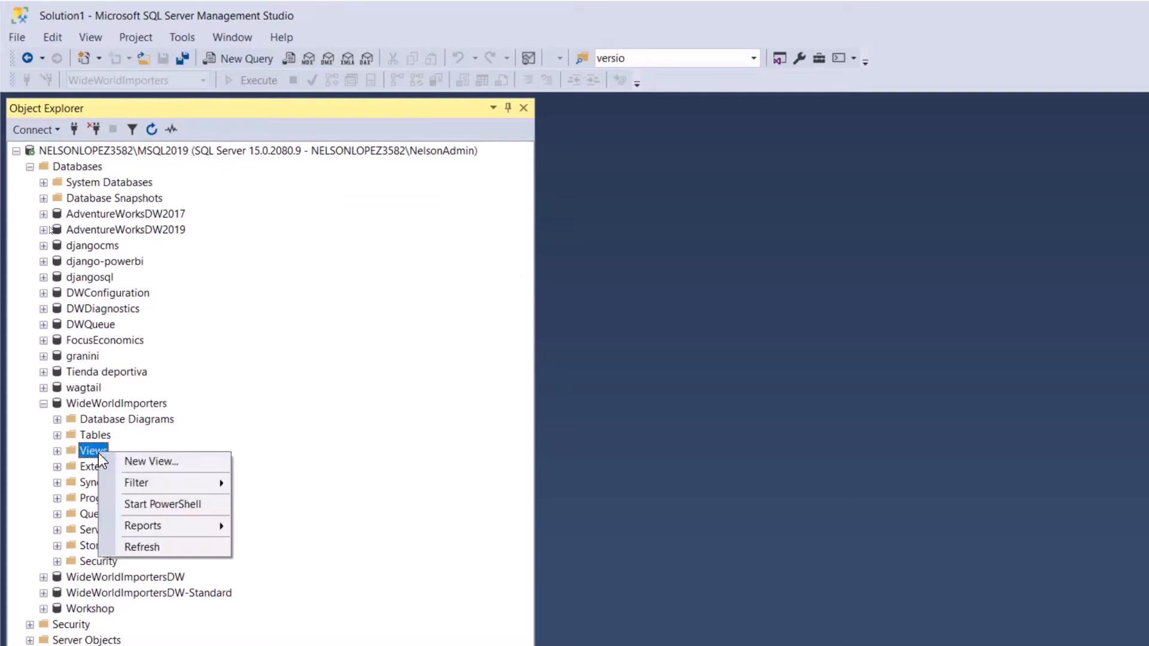
- Start a new view and add the Cities, StateProvinces and Countries tables
click(159, 460)
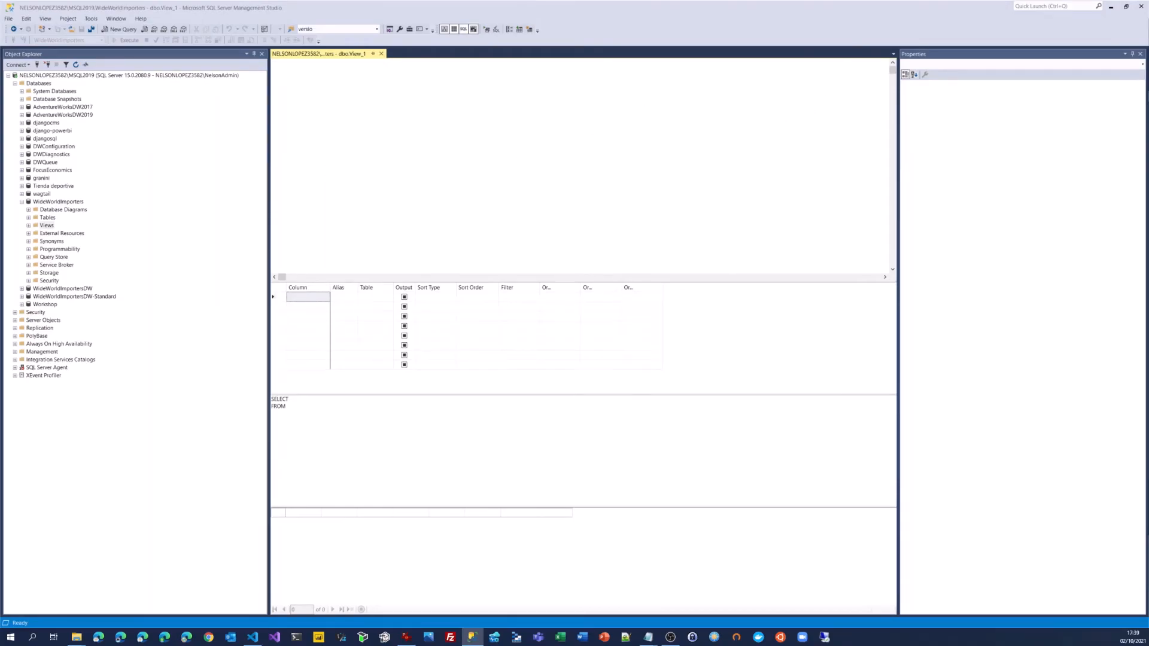
drag(481, 108, 417, 124)
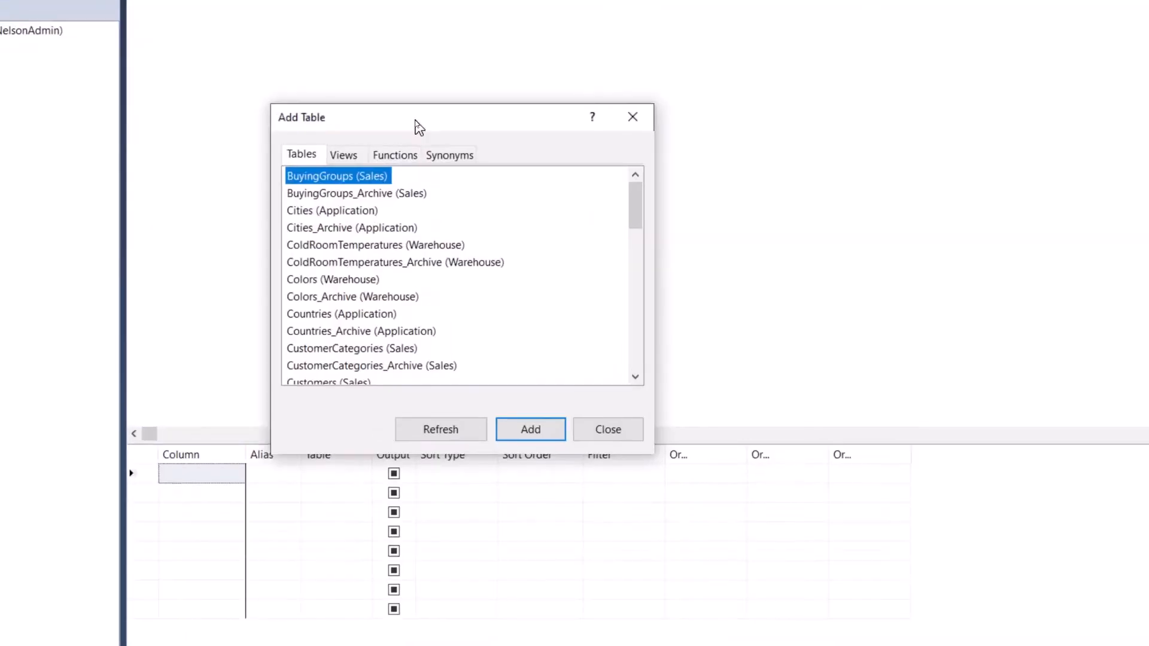
click(318, 216)
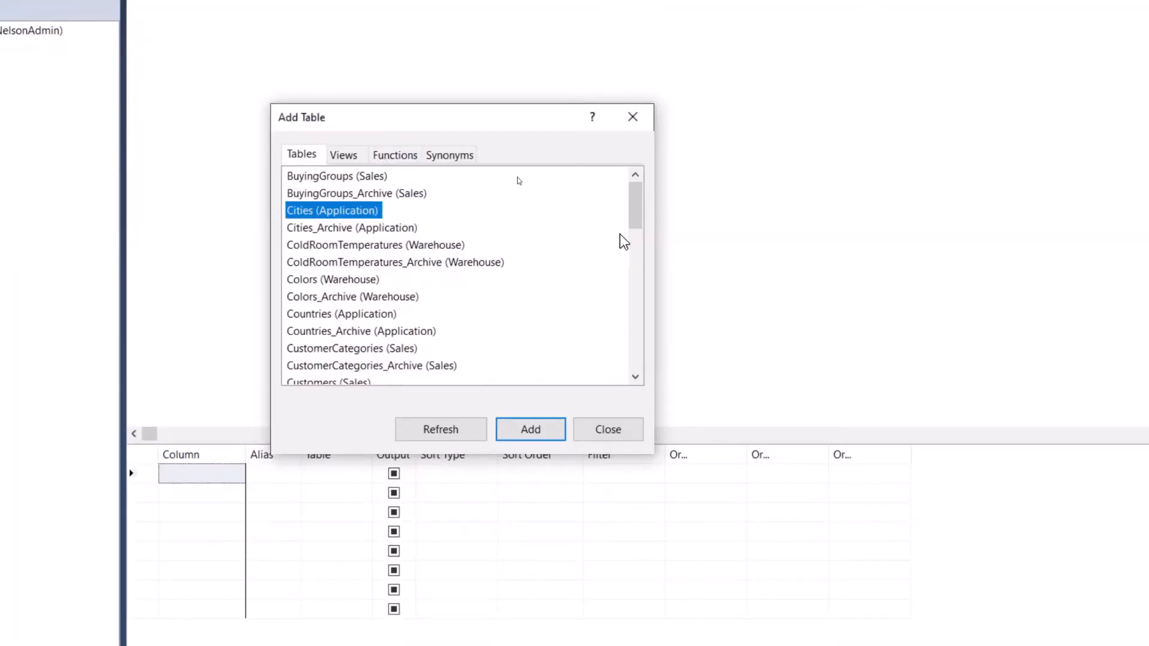
drag(642, 217, 633, 320)
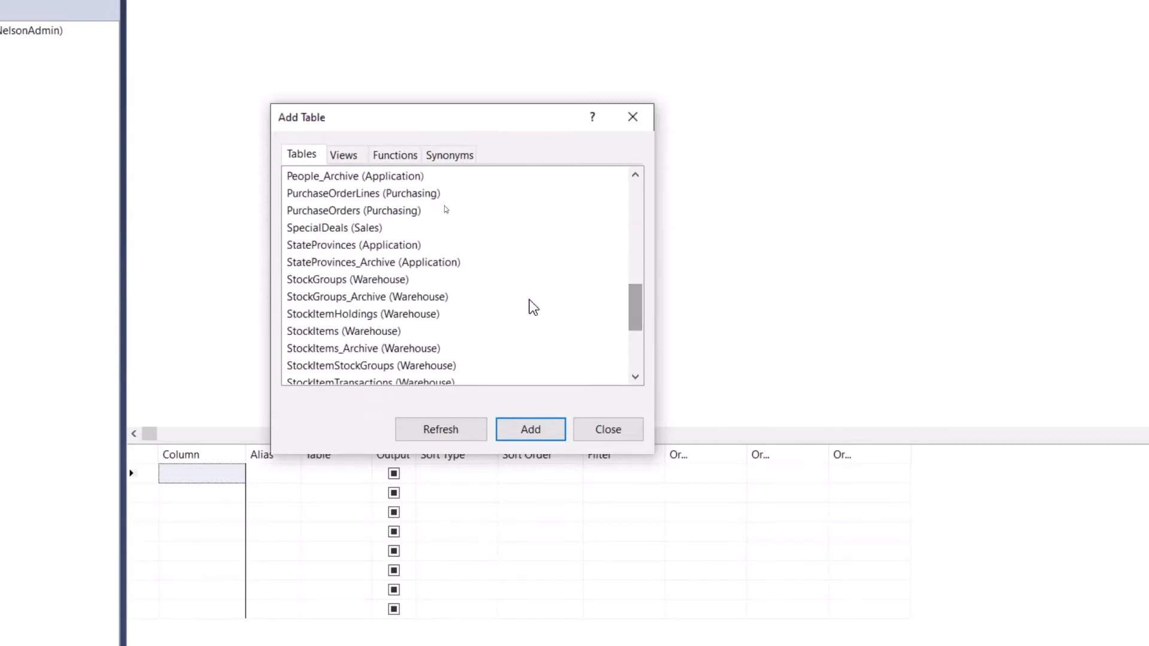
click(349, 249)
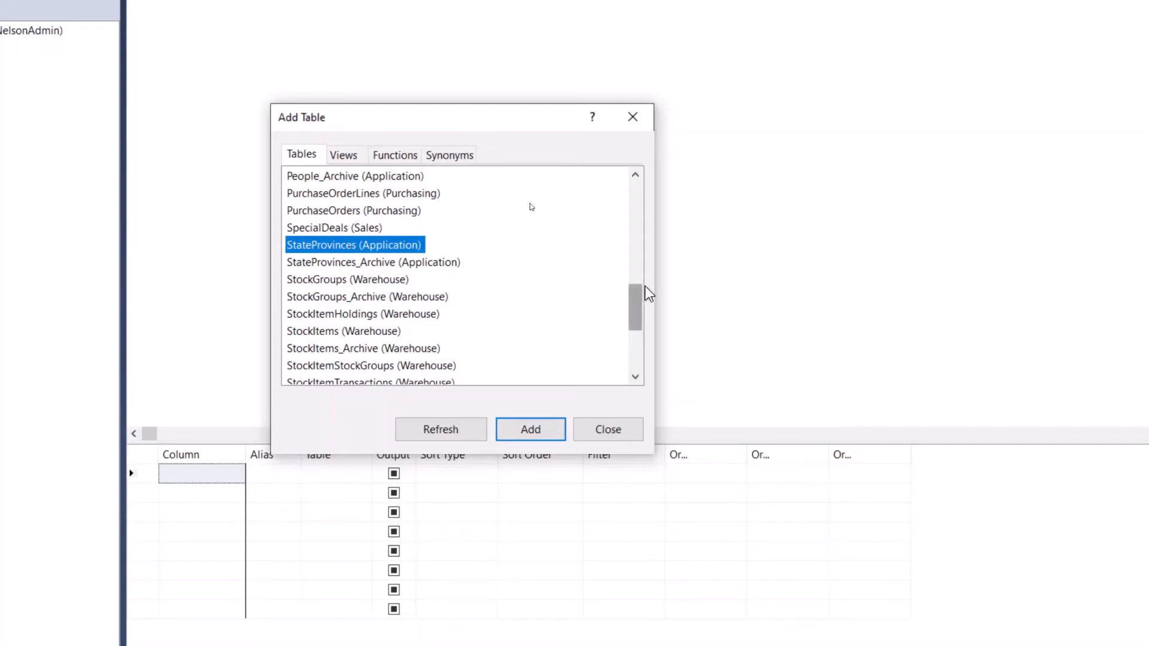
drag(641, 300, 636, 226)
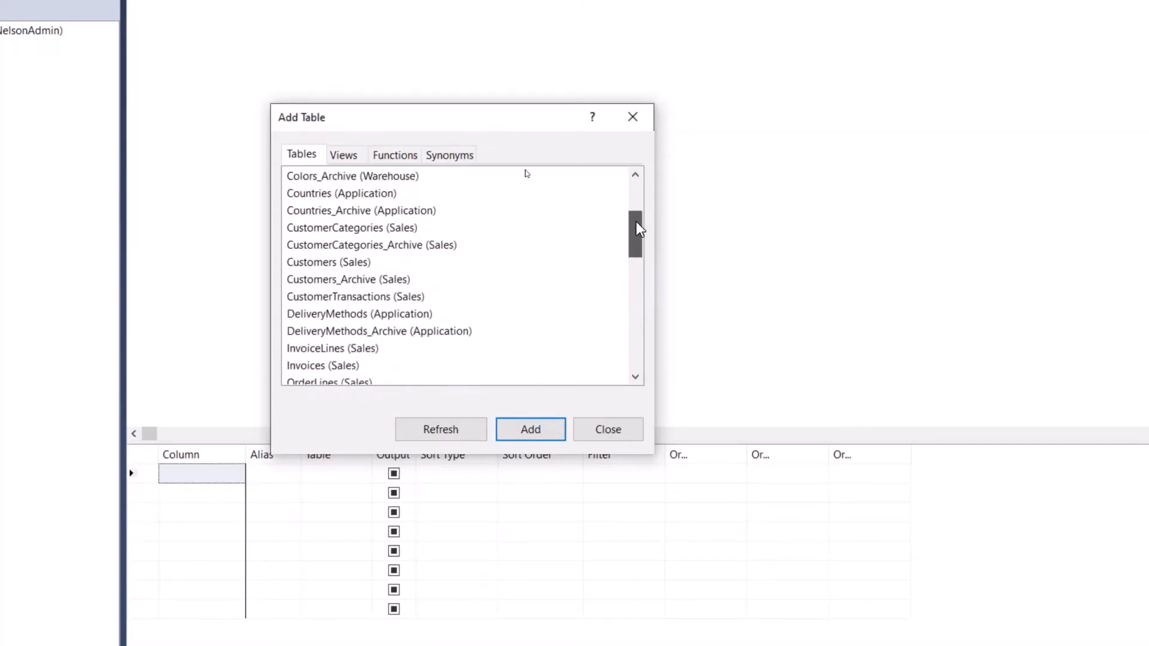
click(357, 195)
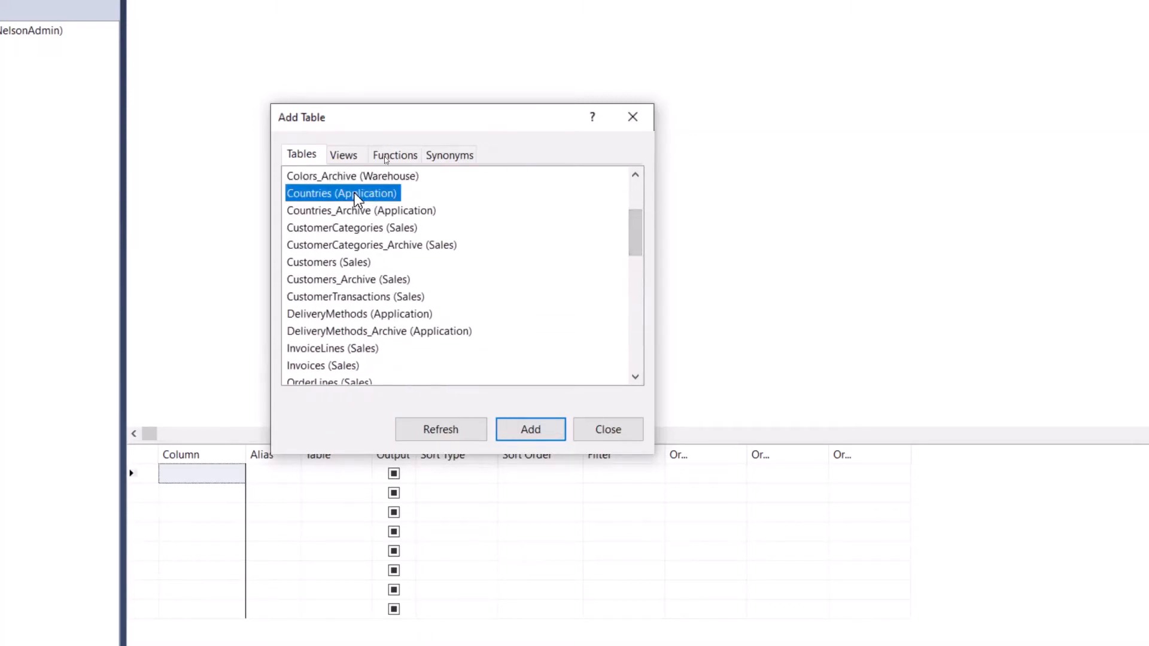
click(515, 426)
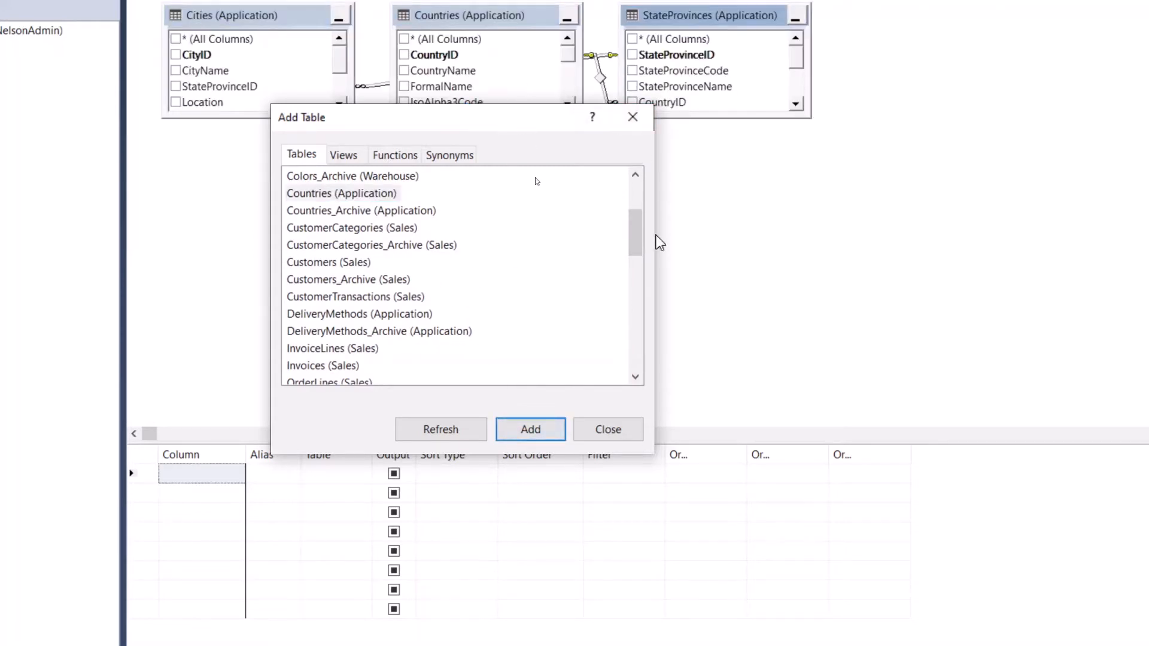
- Arrange the table boxes left to right: Cities, StateProvinces, Countries
click(633, 119)
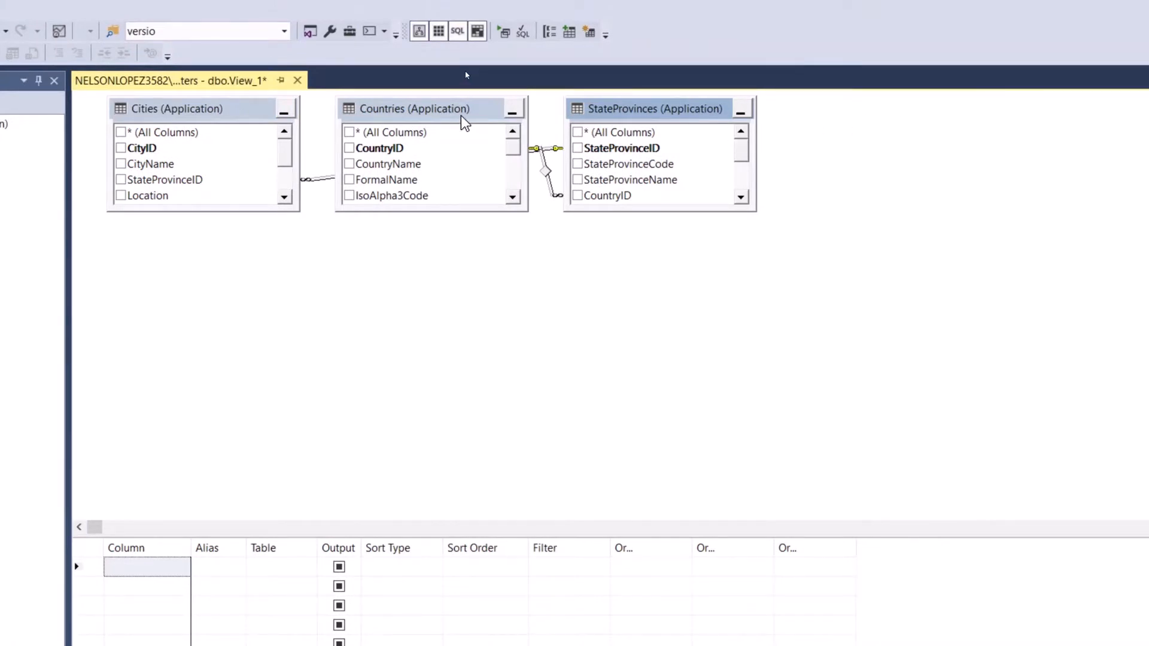
drag(402, 113, 884, 147)
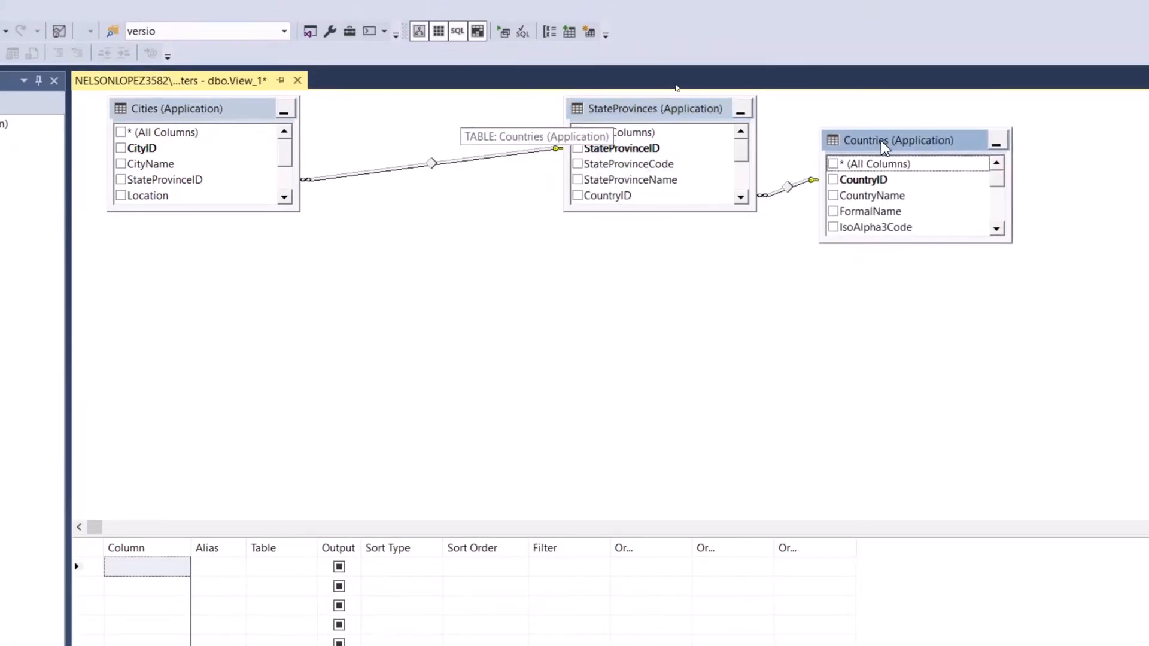
drag(616, 118, 550, 127)
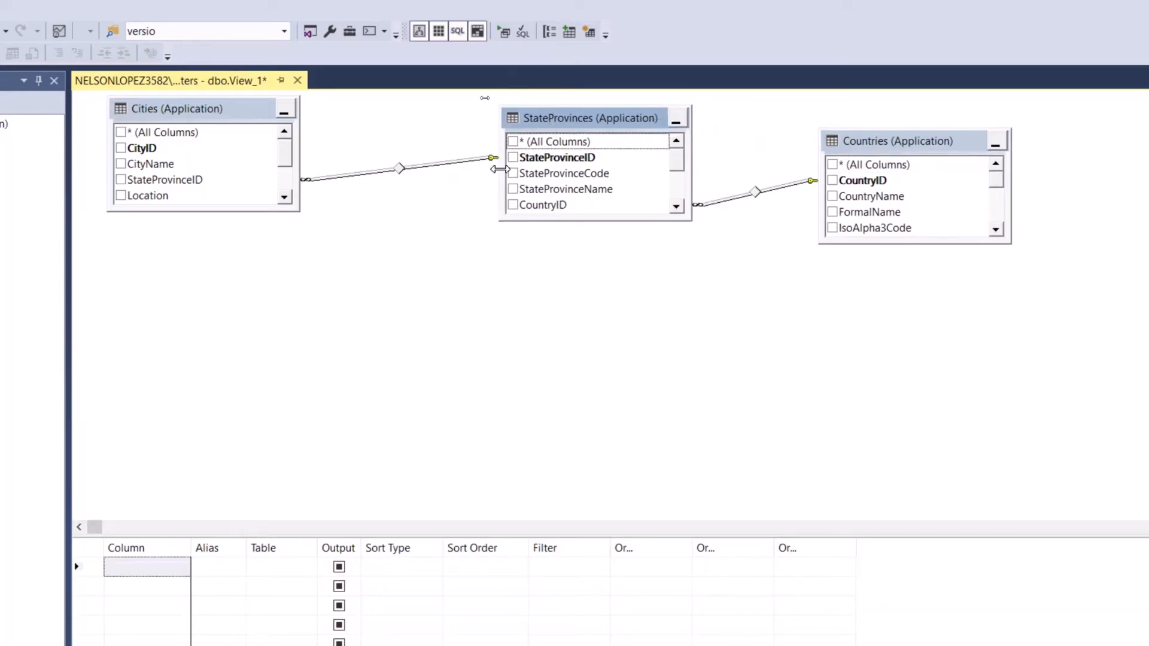
drag(501, 169, 500, 169)
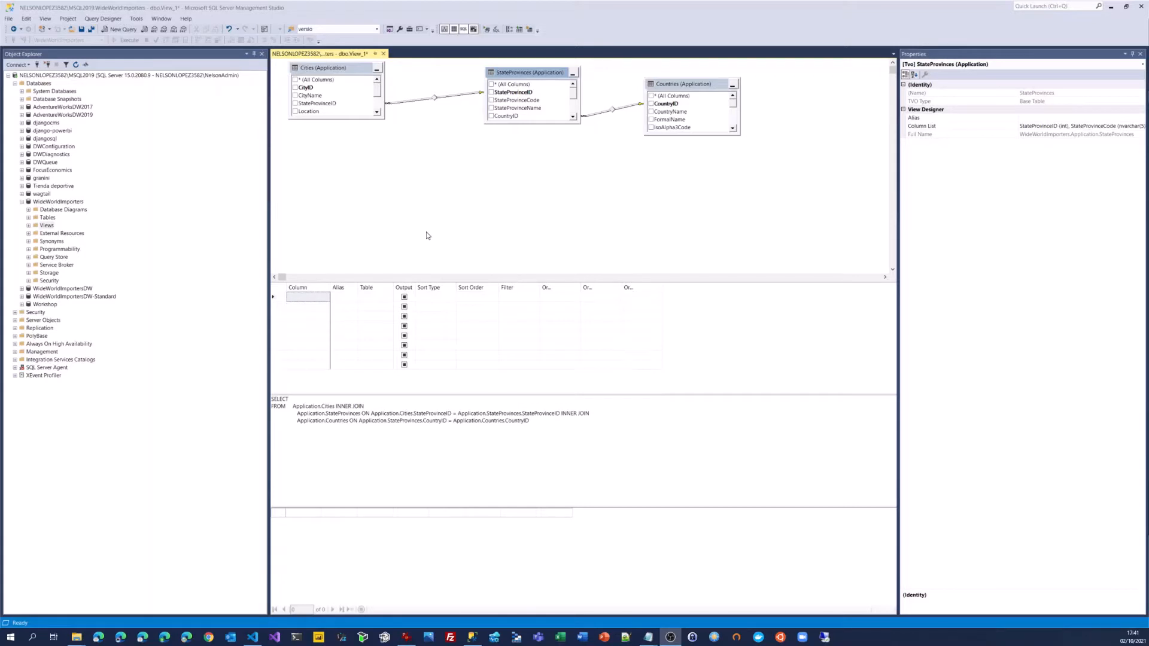
click(304, 399)
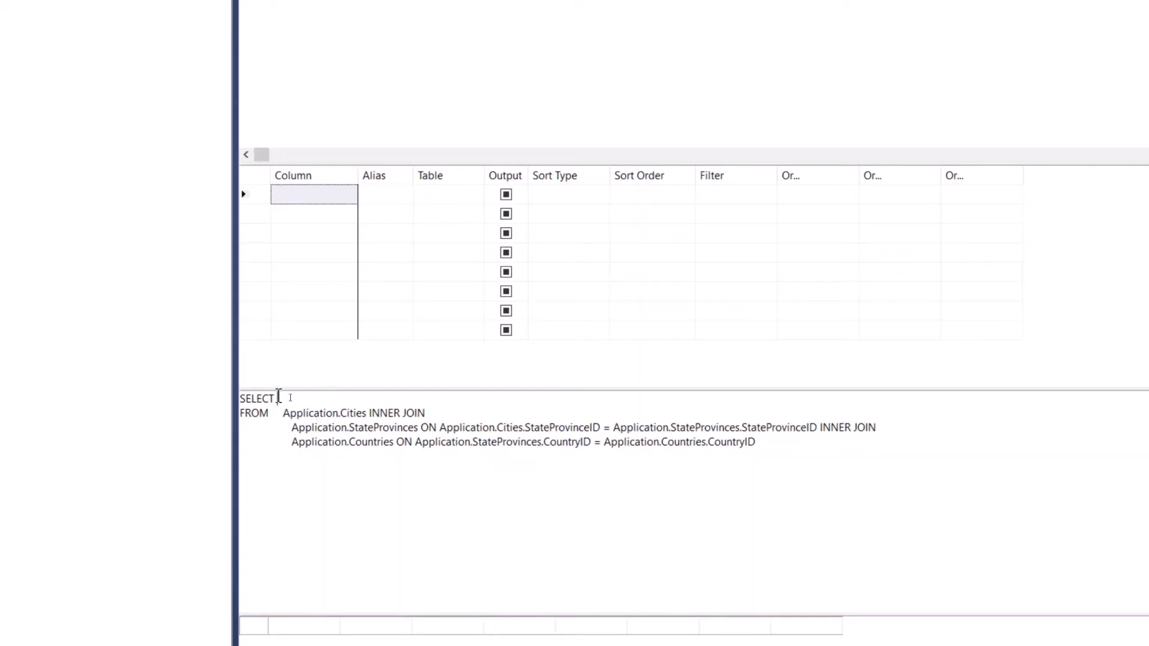
drag(278, 397, 417, 417)
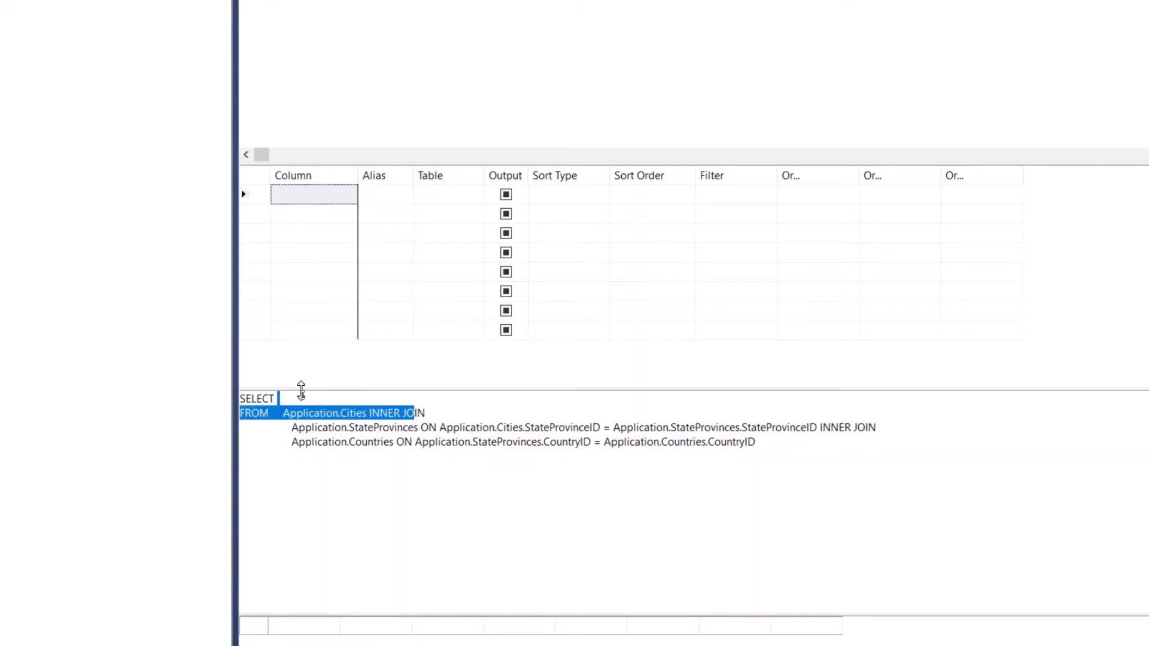
click(310, 397)
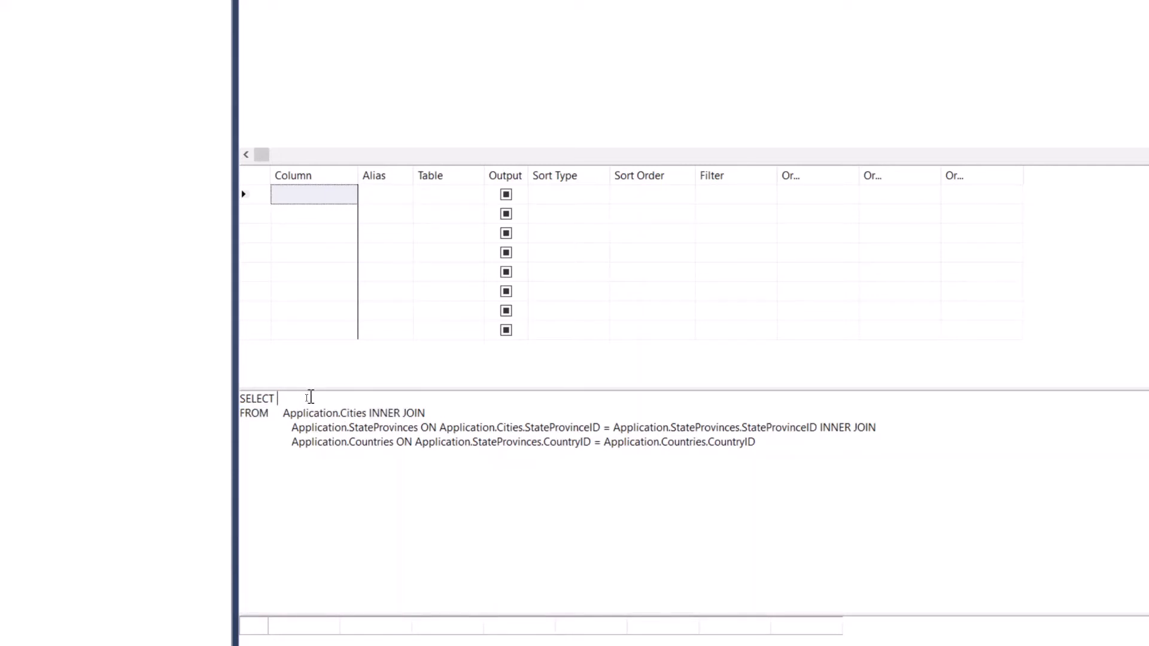
text(*)
key(BackSpace)
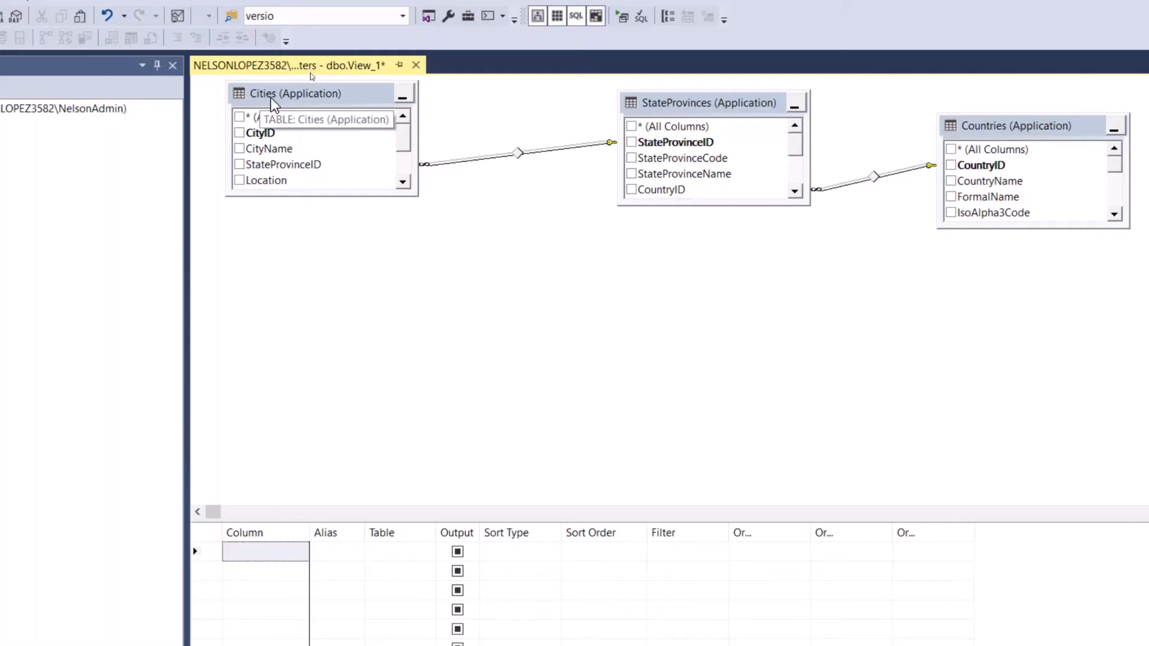
click(240, 148)
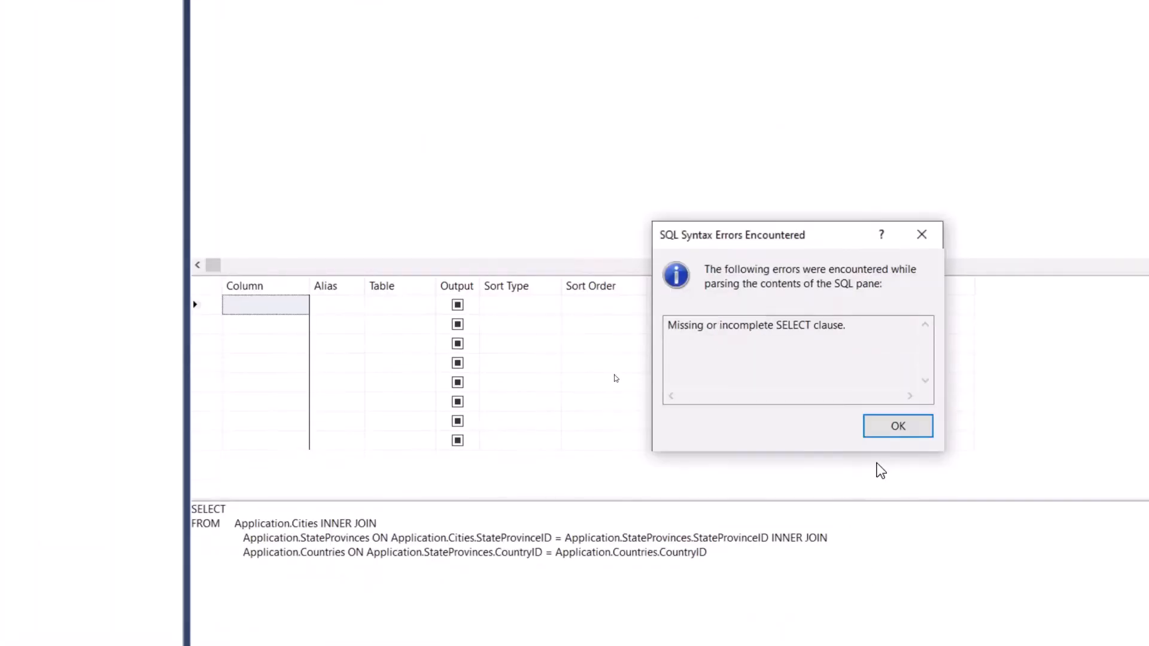
click(895, 427)
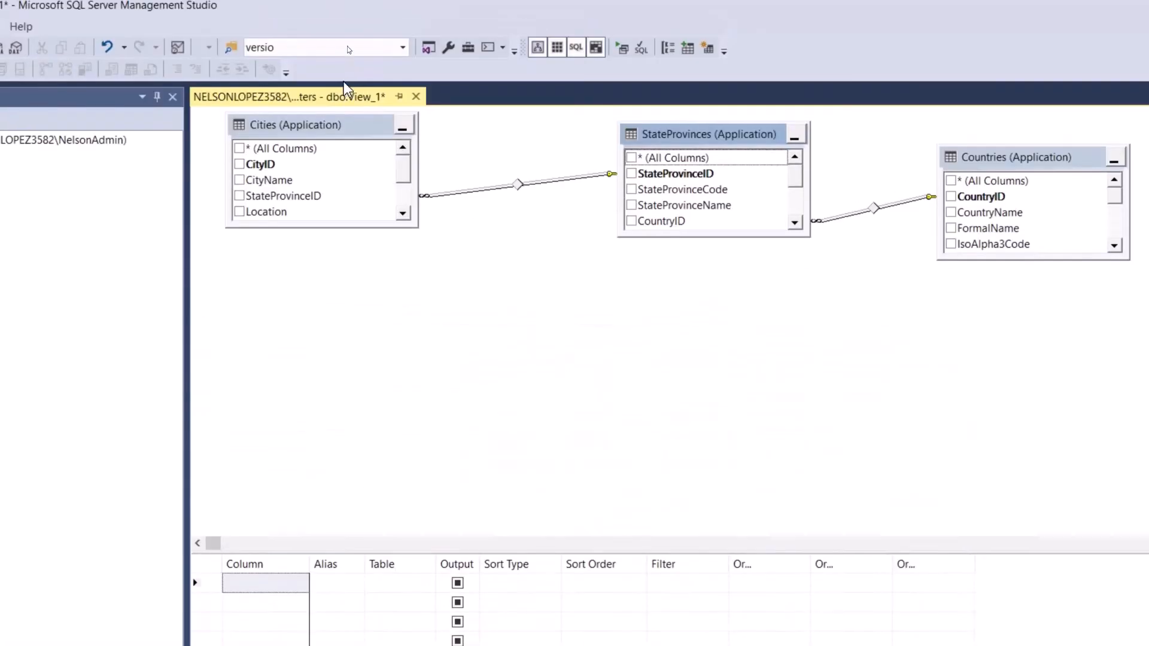
- Include CityName, Location, StateProvinceName and CountryName in the view's output
click(240, 182)
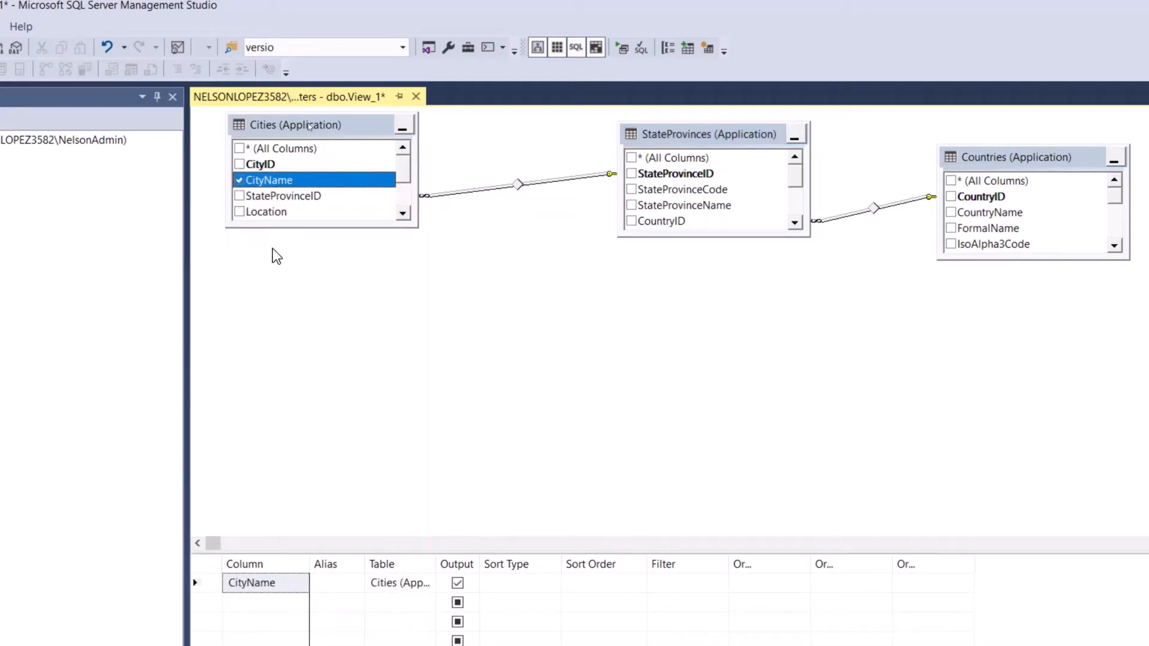
click(239, 212)
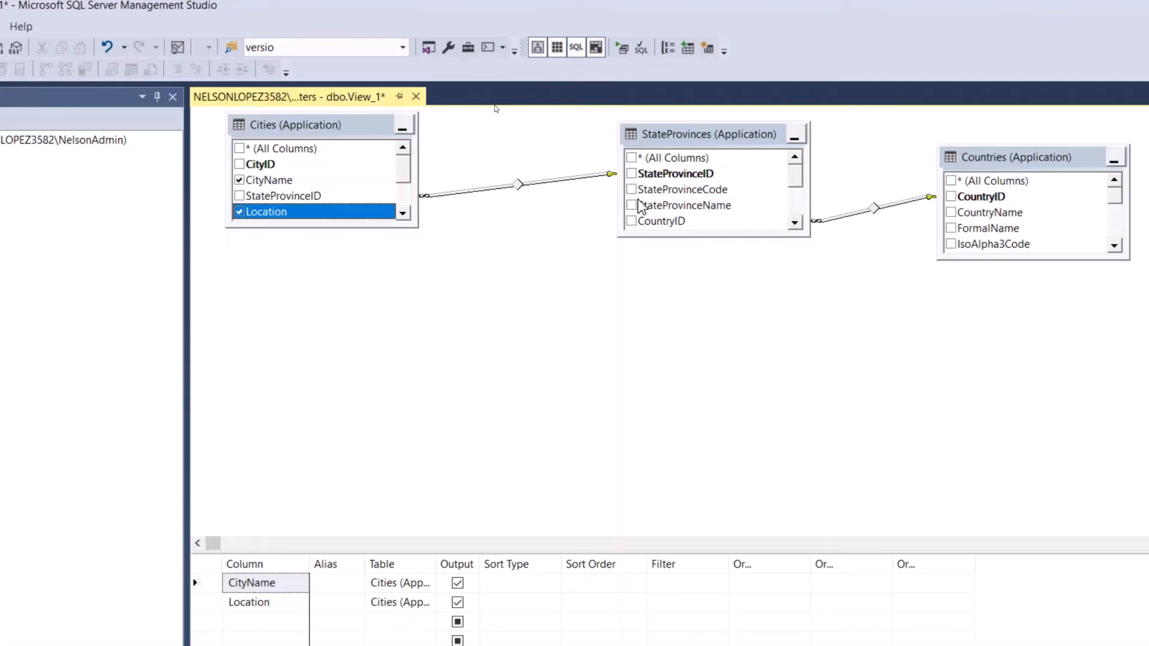
click(631, 206)
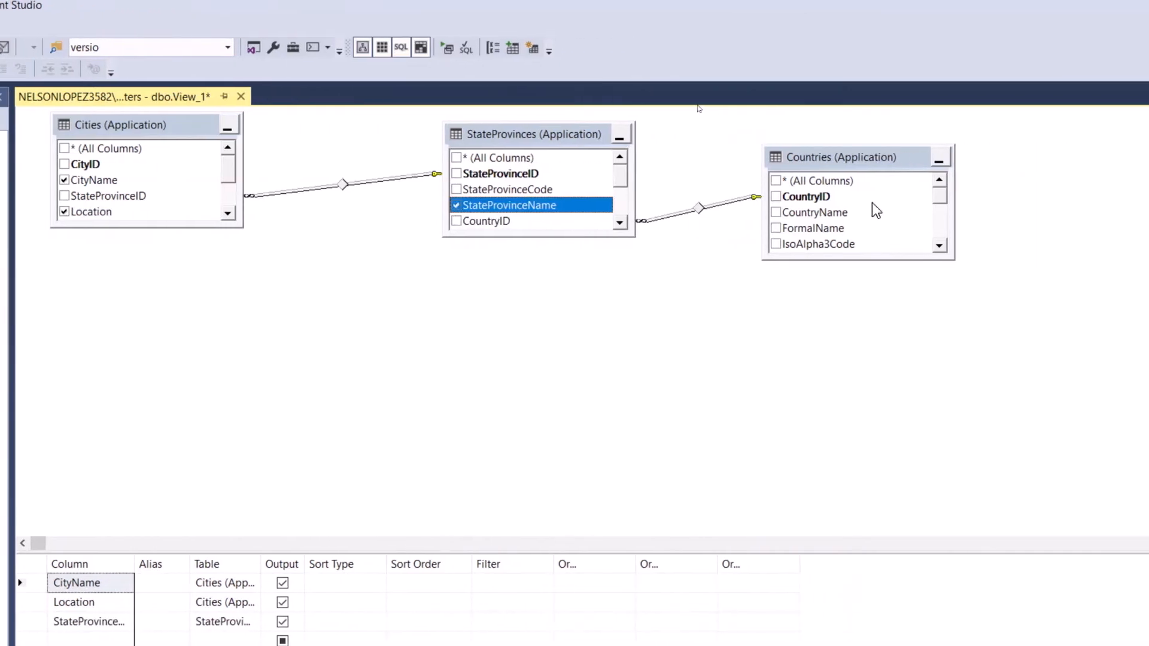
click(776, 212)
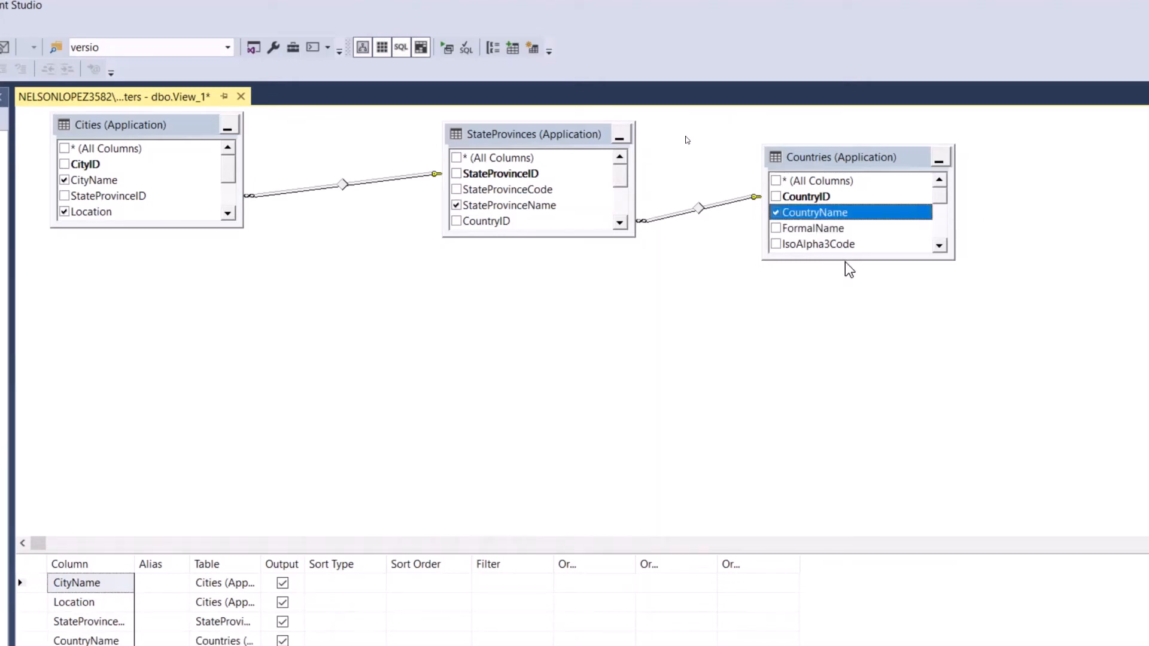
- Enlarge the Countries box and tick Continent, Region and Subregion for output
drag(847, 259, 860, 398)
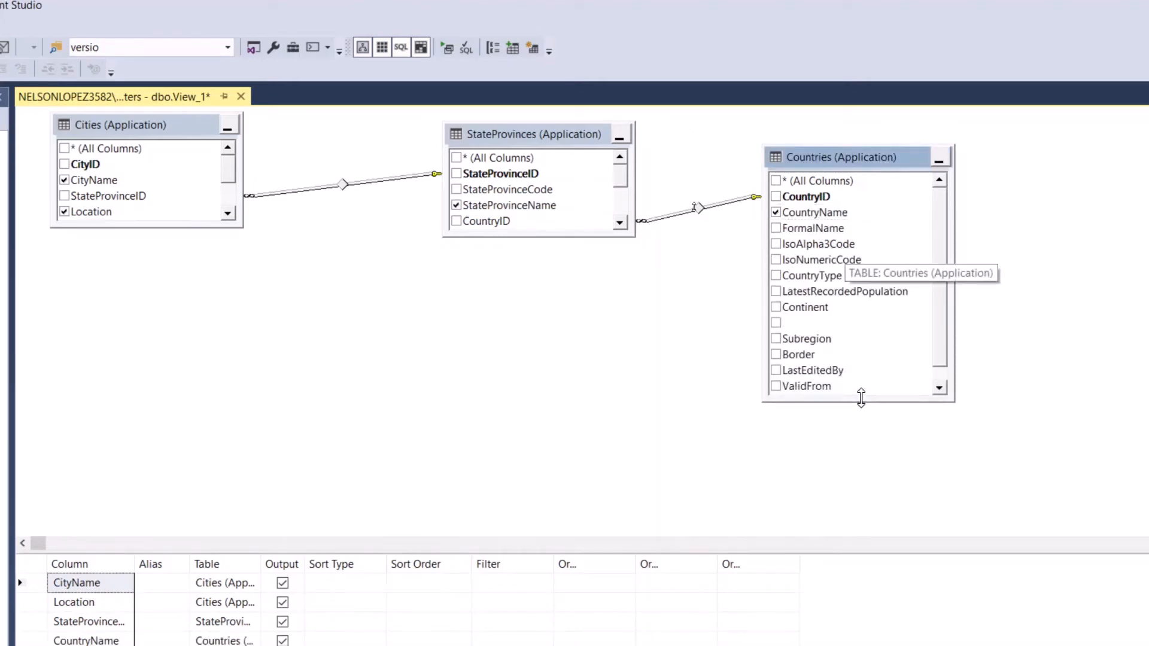
click(777, 308)
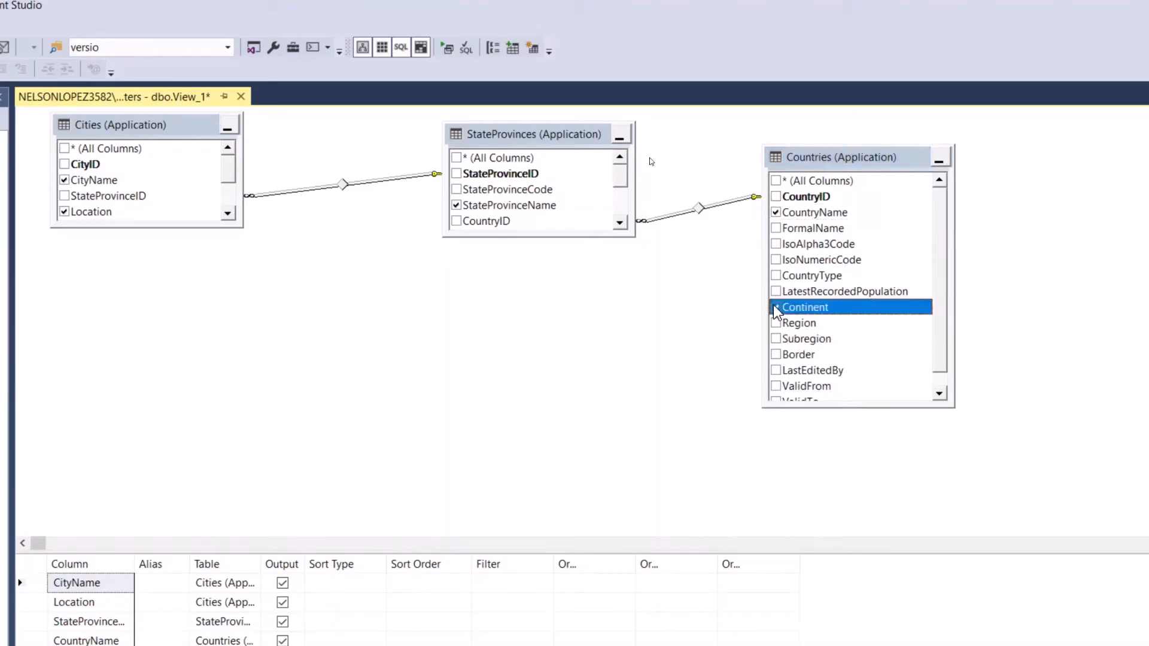
click(776, 323)
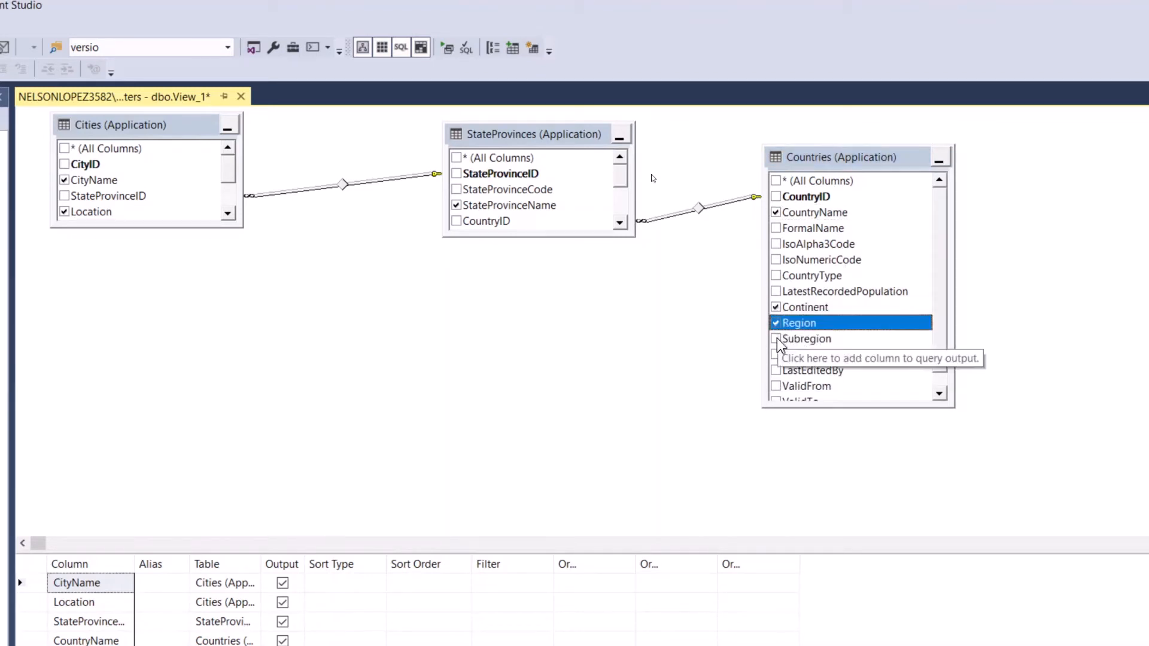
click(776, 340)
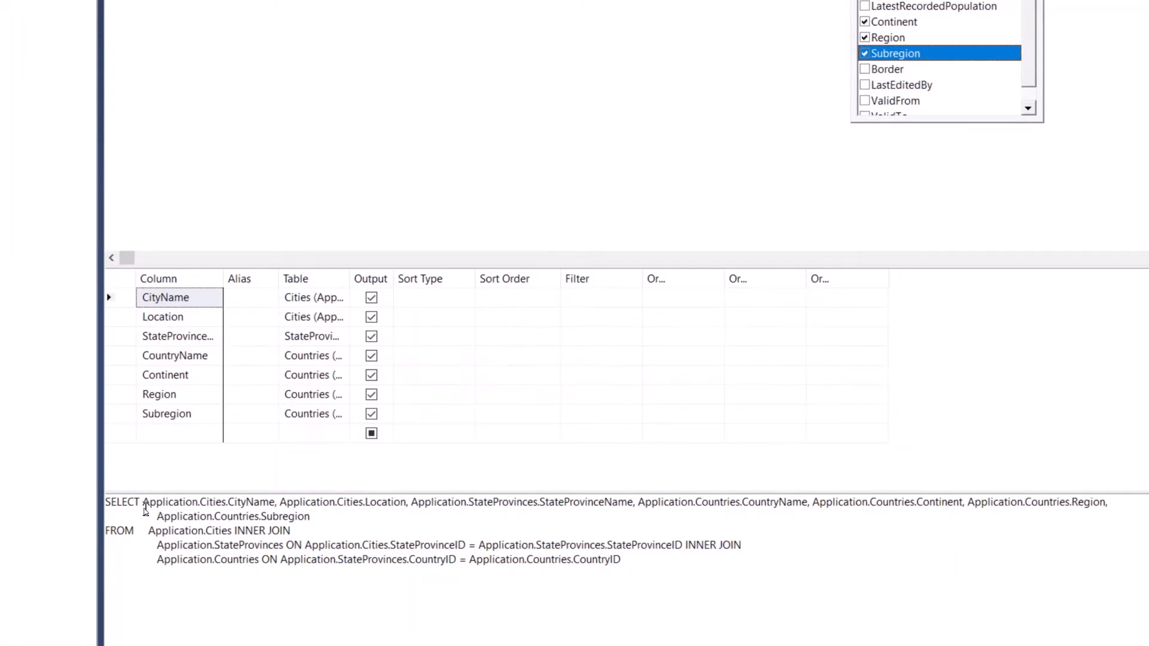
- Execute the view's SQL to preview rows like Aaronsburg, Pennsylvania, United States
click(144, 509)
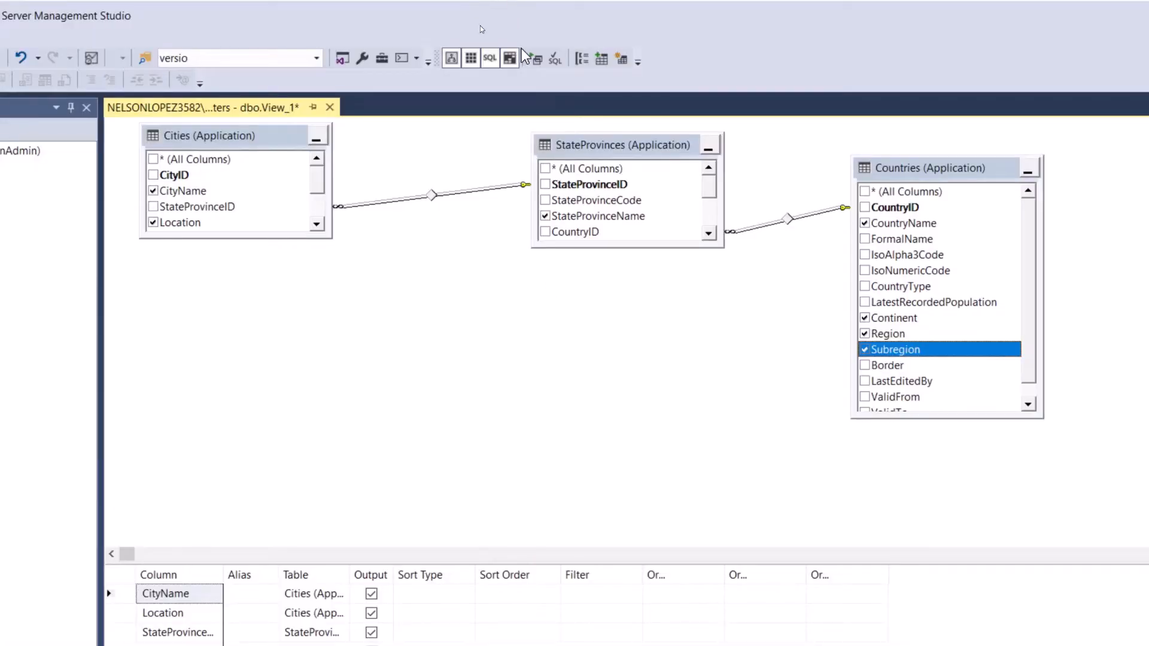
click(535, 62)
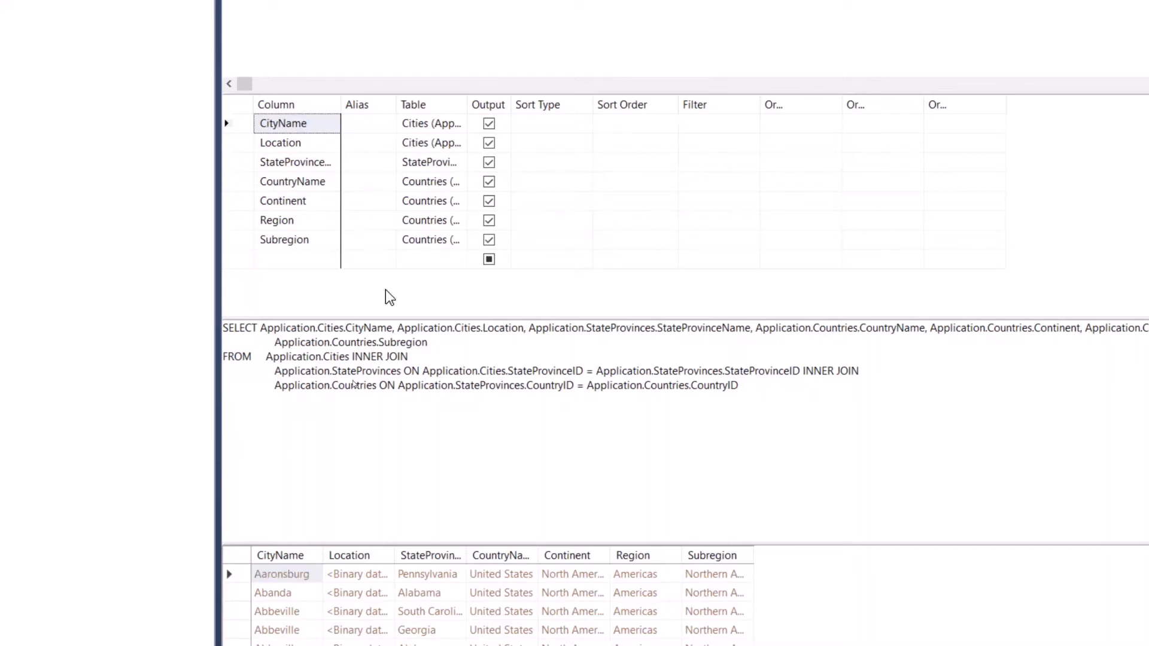
- Alias CityName as Ciudad, Location as Ubicación, and the province column as Provincia
click(370, 120)
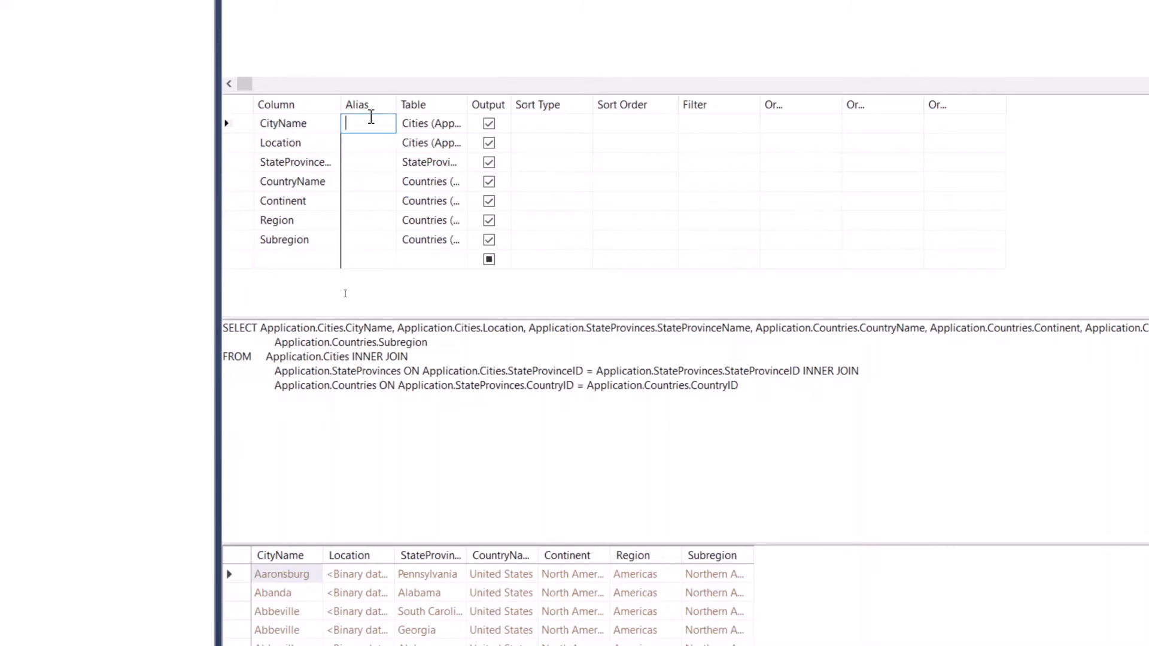
text(Ciudad)
click(355, 142)
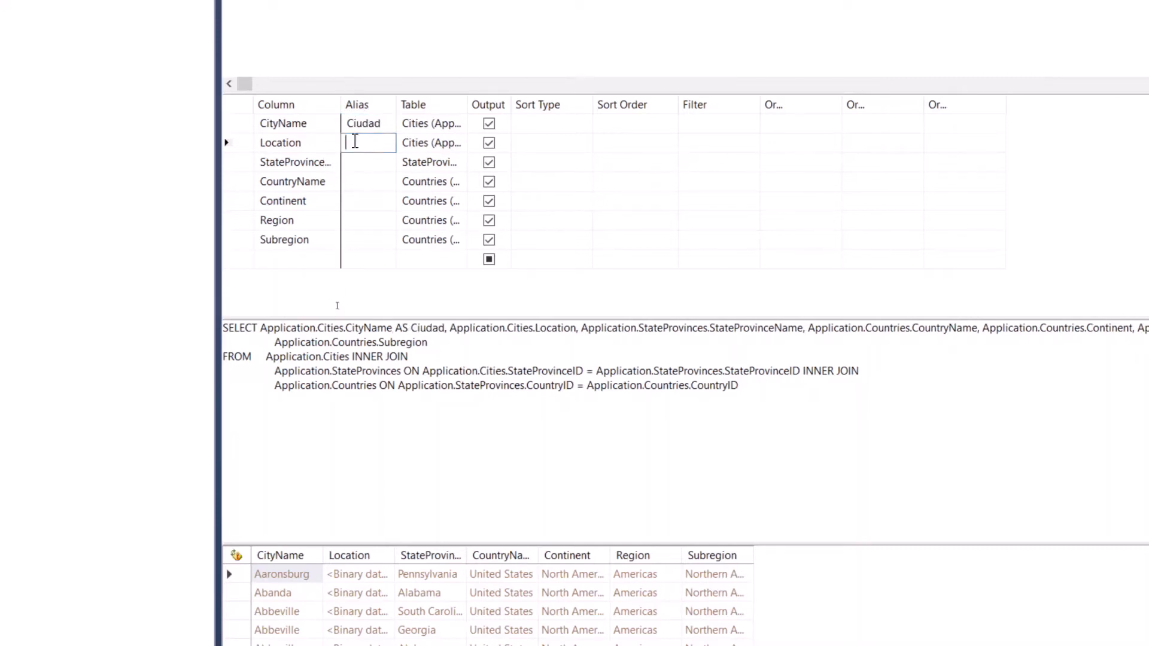
text(Ubicación)
drag(395, 103, 458, 106)
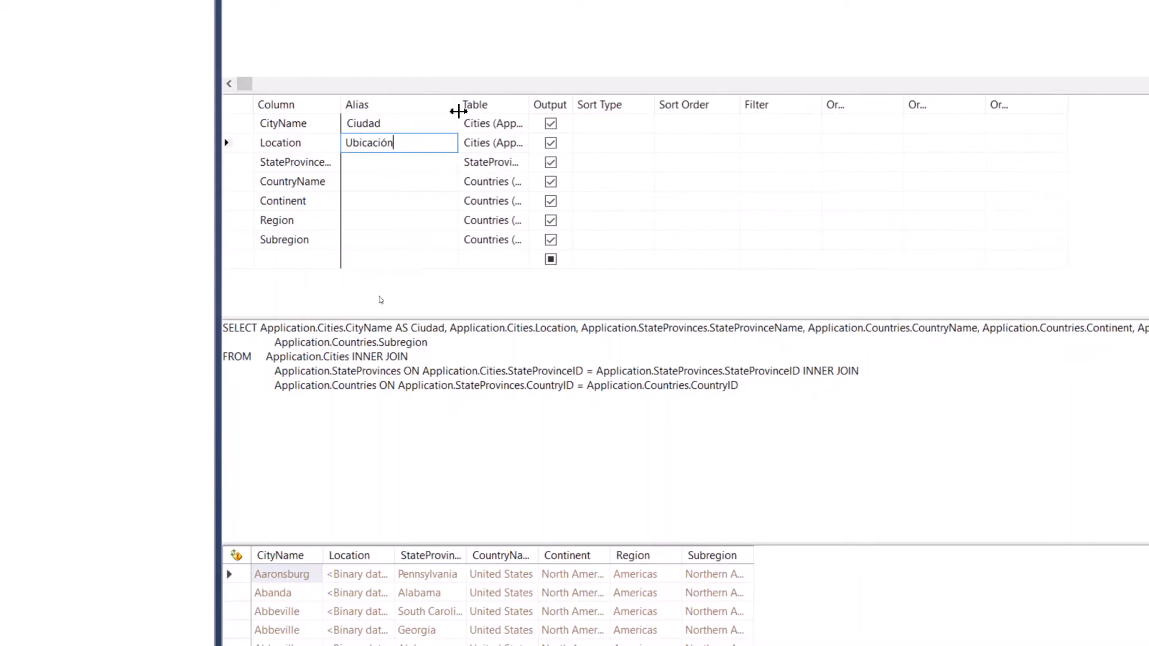
click(390, 162)
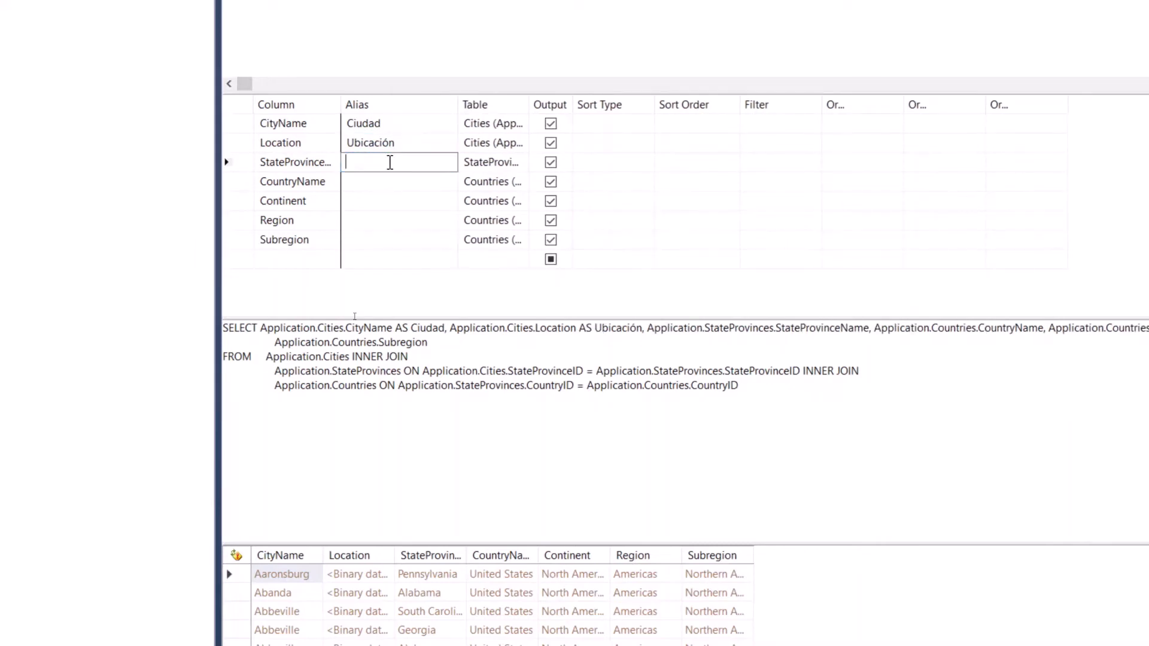
text(provincia)
key(Home)
key(Delete)
text(P)
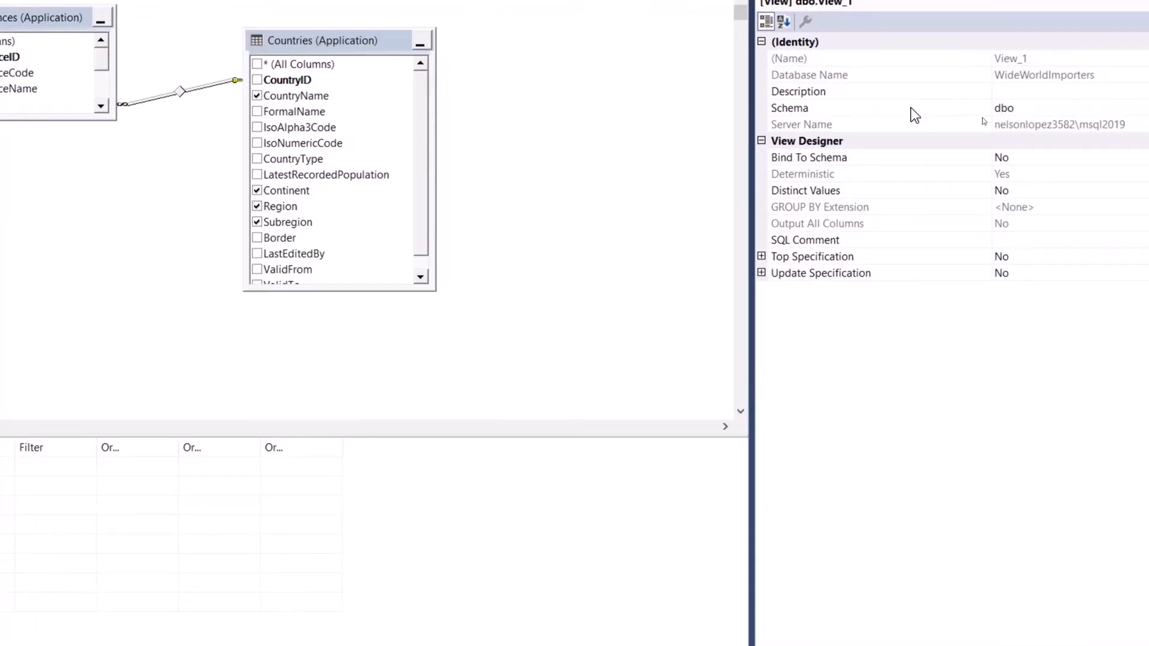
- In the Properties window, replace the Schema value dbo with PowerBI
click(1029, 110)
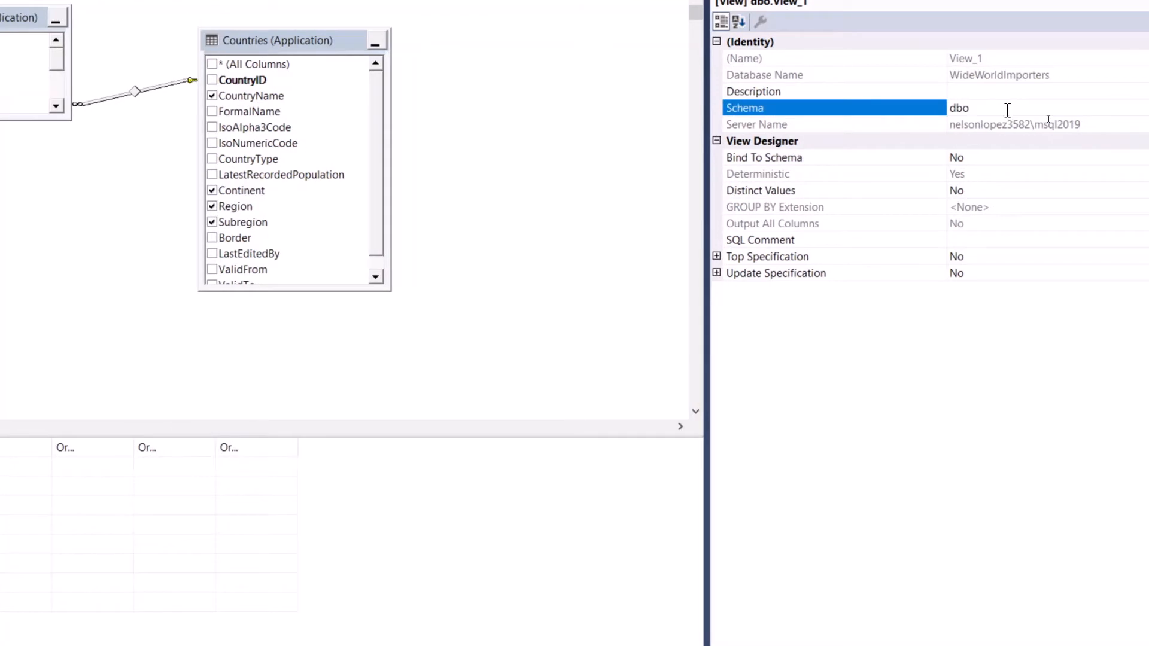
key(BackSpace)
key(BackSpace)
key(BackSpace)
text(PowerBI)
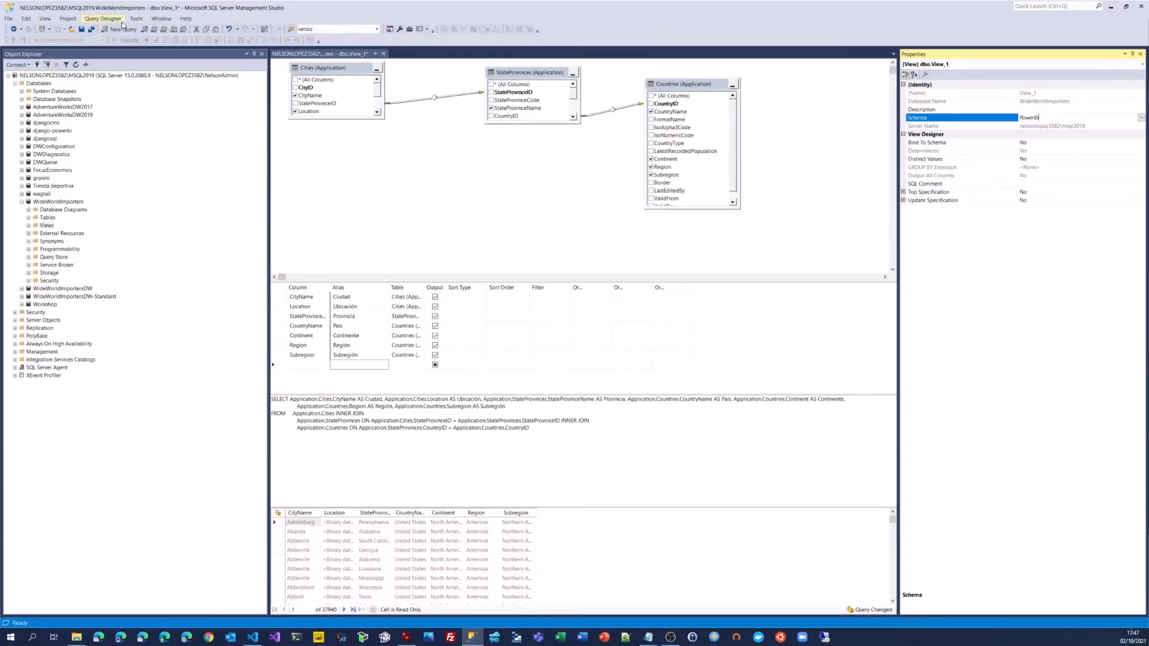
- Save the view, entering Ciudades as its name in the Choose Name dialog
click(82, 30)
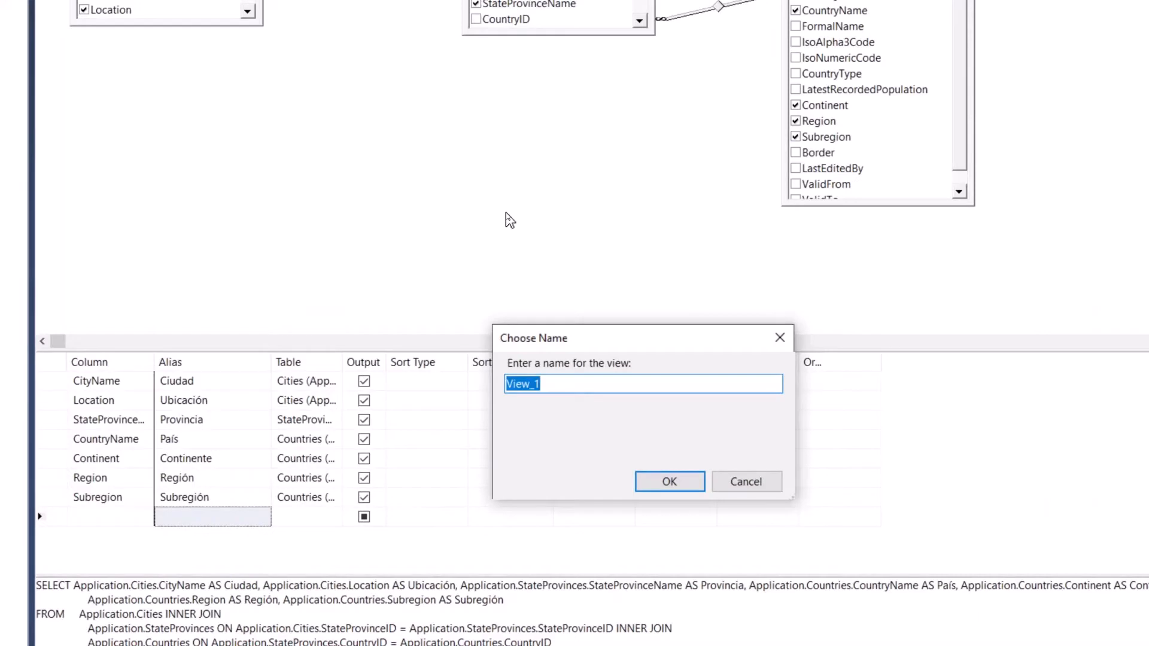
text(Ciudades)
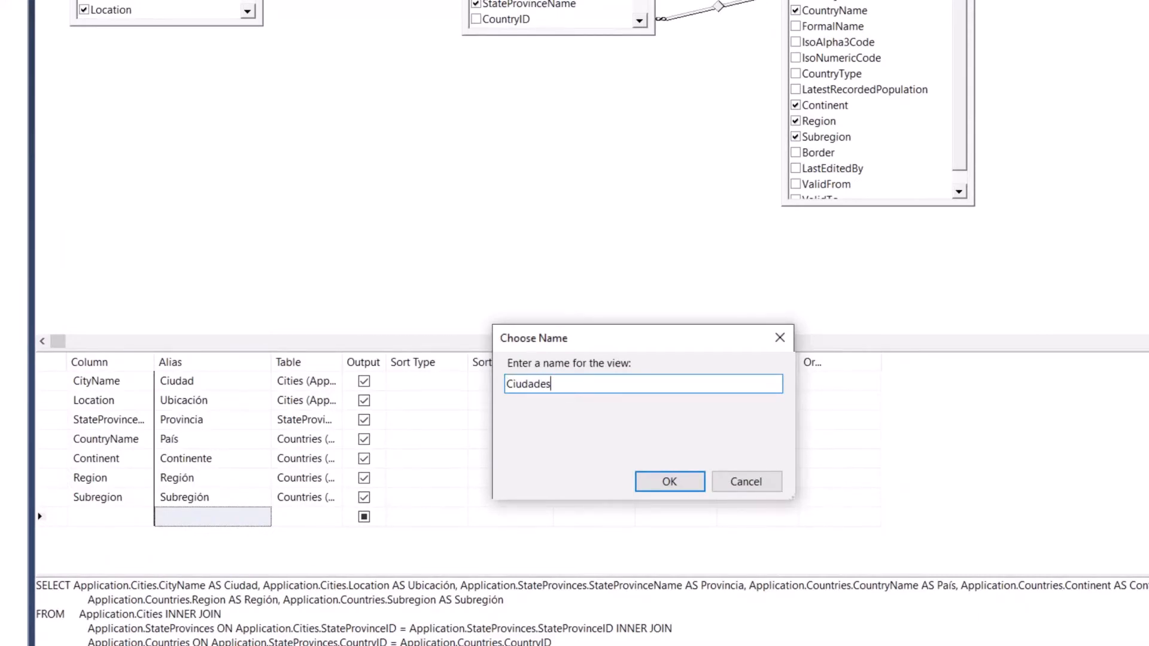
click(664, 481)
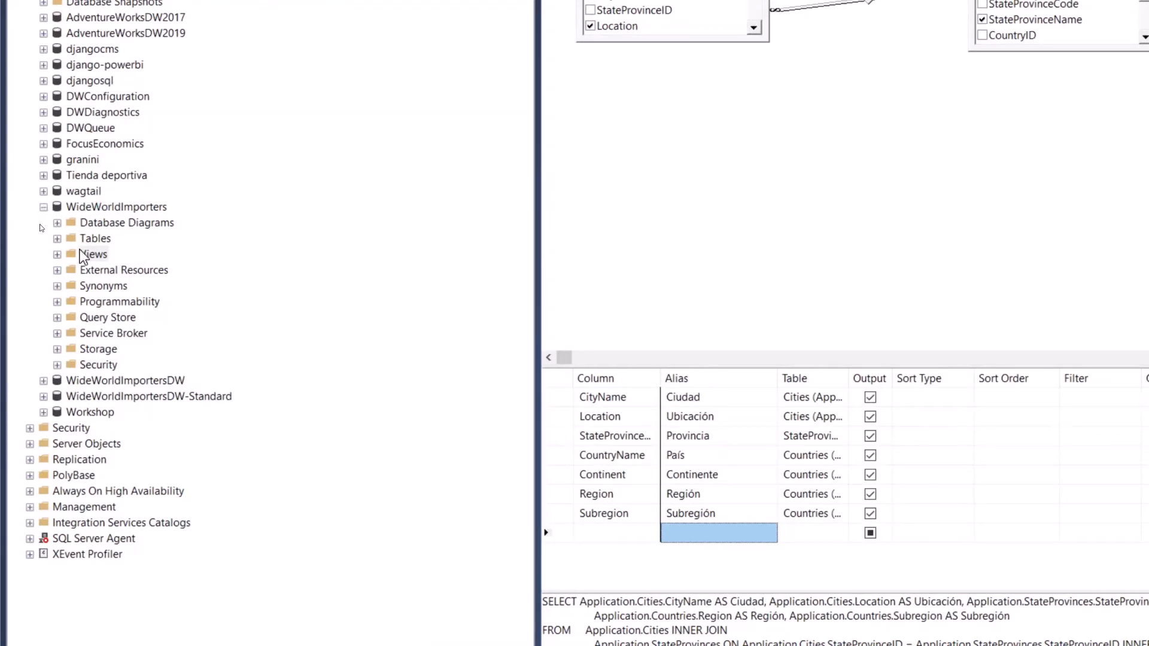
- Expand the Views folder and run Select Top 1000 Rows on PowerBI.Ciudades
click(92, 255)
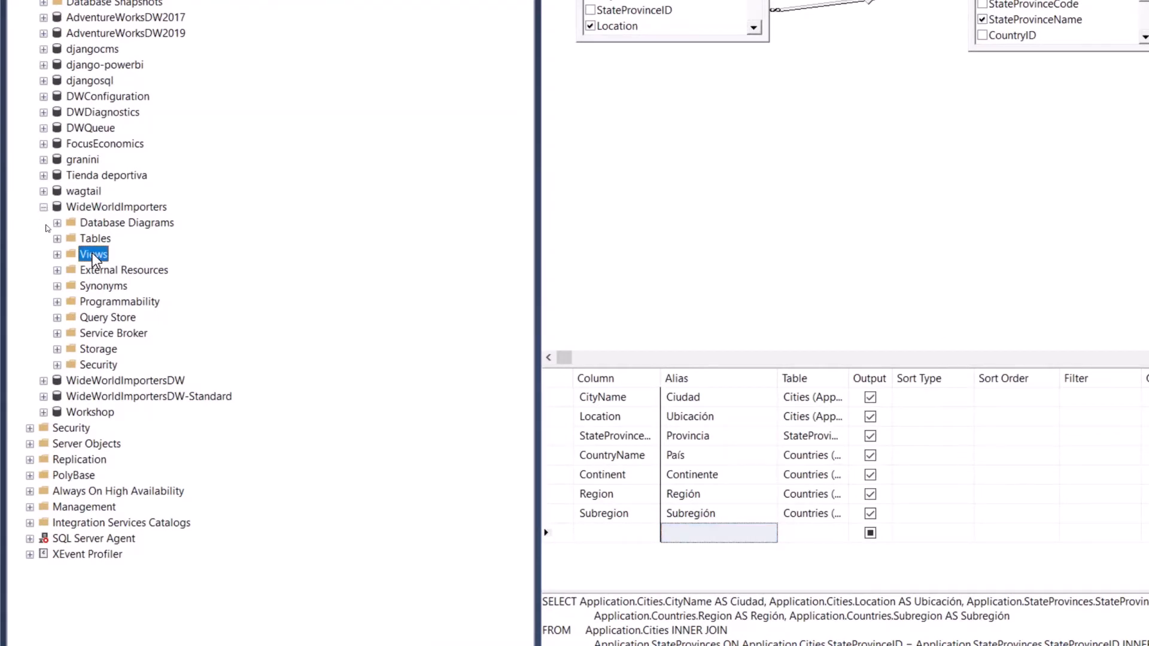
click(58, 255)
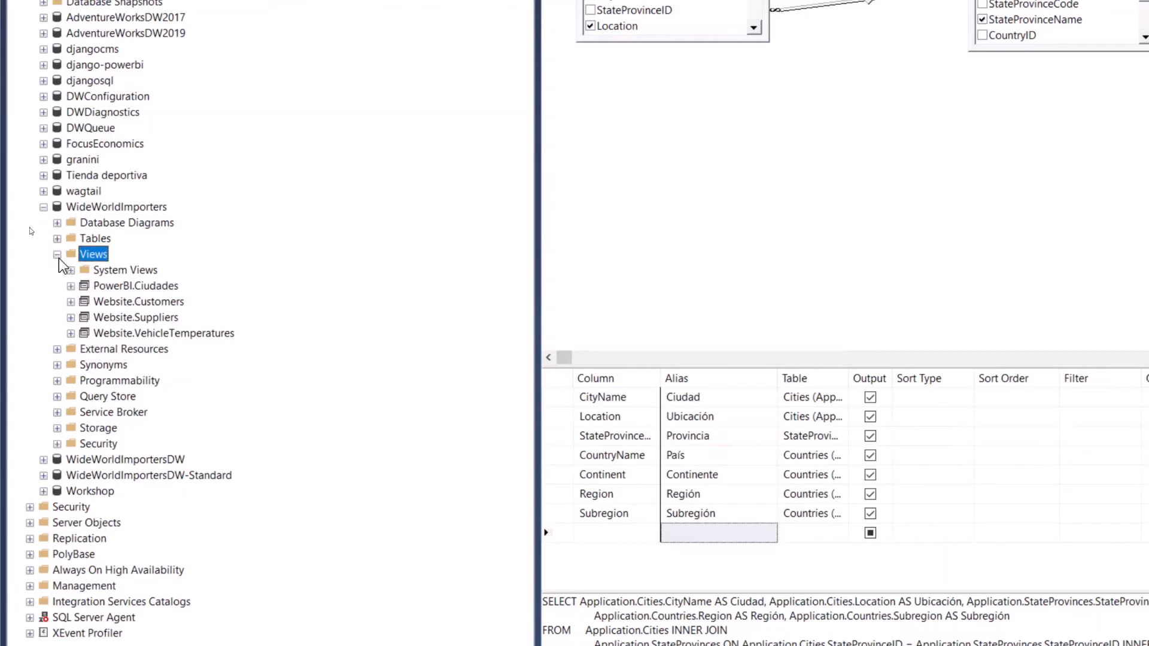
click(111, 284)
right_click(173, 286)
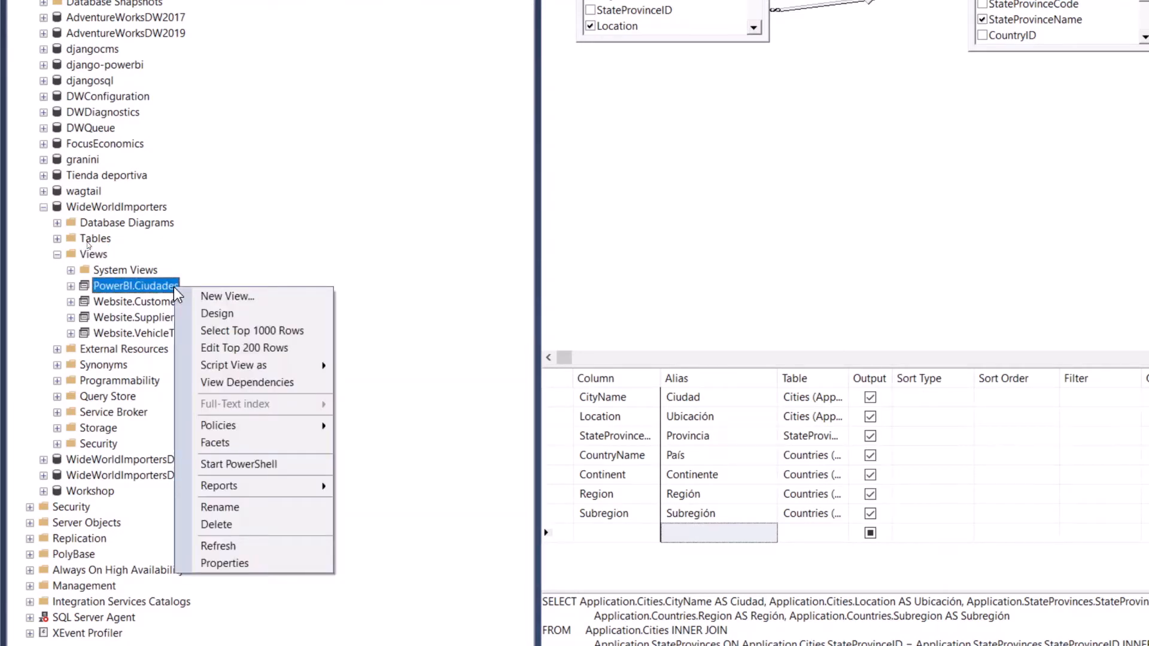
click(240, 338)
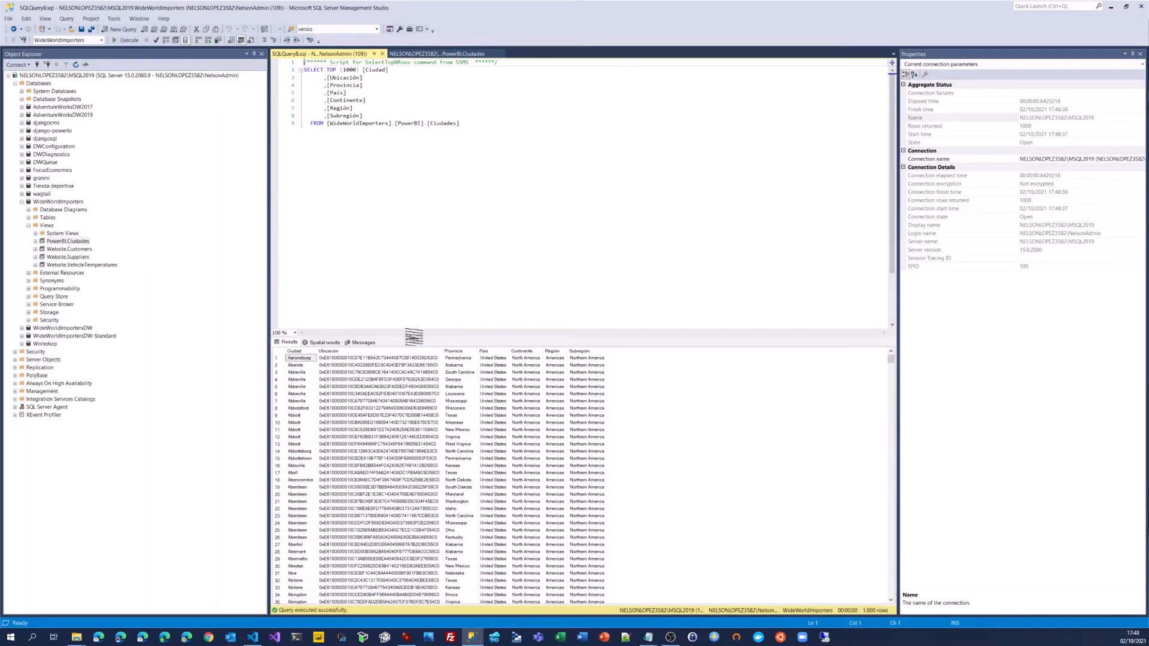
- Enlarge the results pane to review the Ciudades rows, then switch to Visual Studio Code
drag(414, 337, 444, 218)
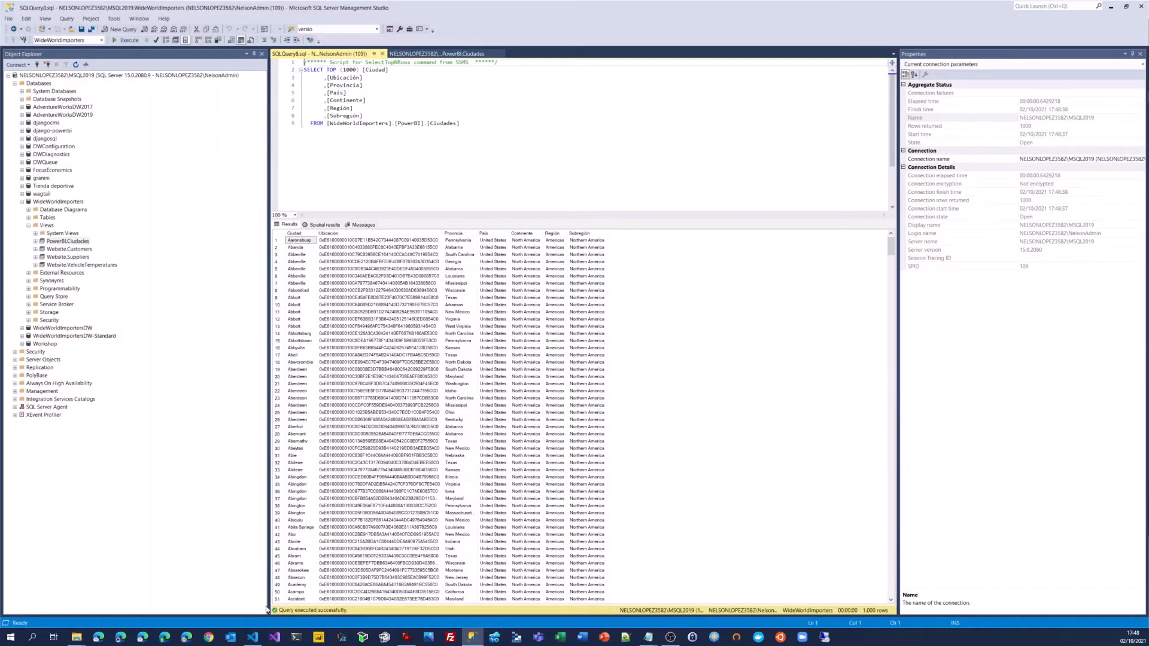
click(252, 636)
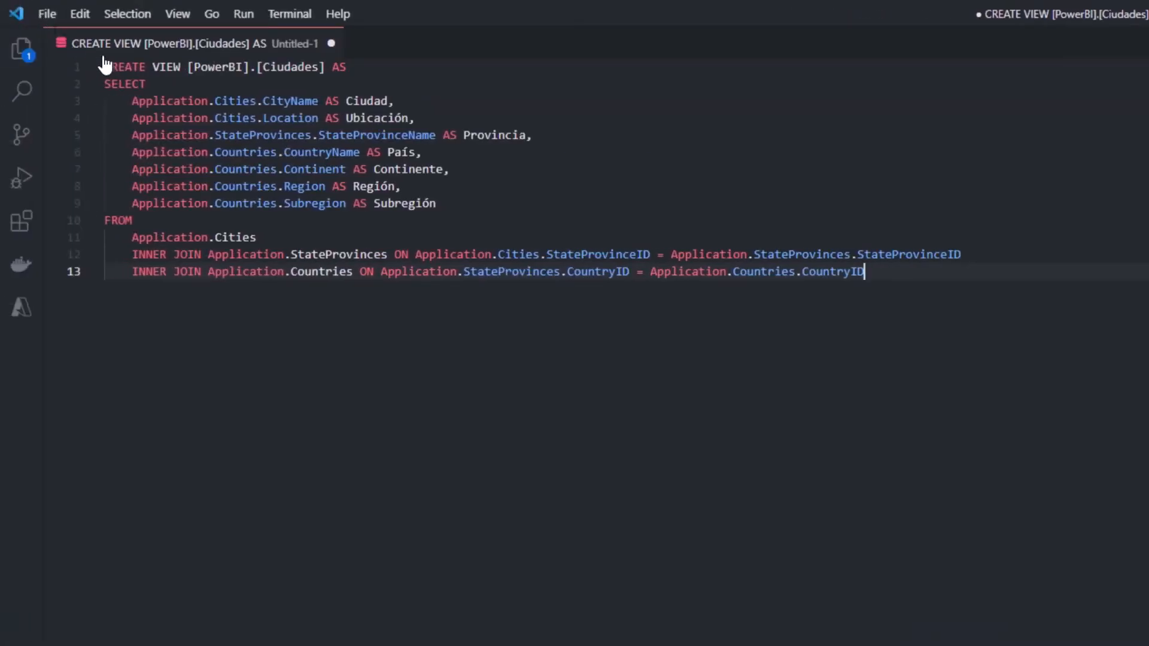
- Review the CREATE VIEW script, selecting the Subregión alias, then bring up Power BI Desktop
click(117, 66)
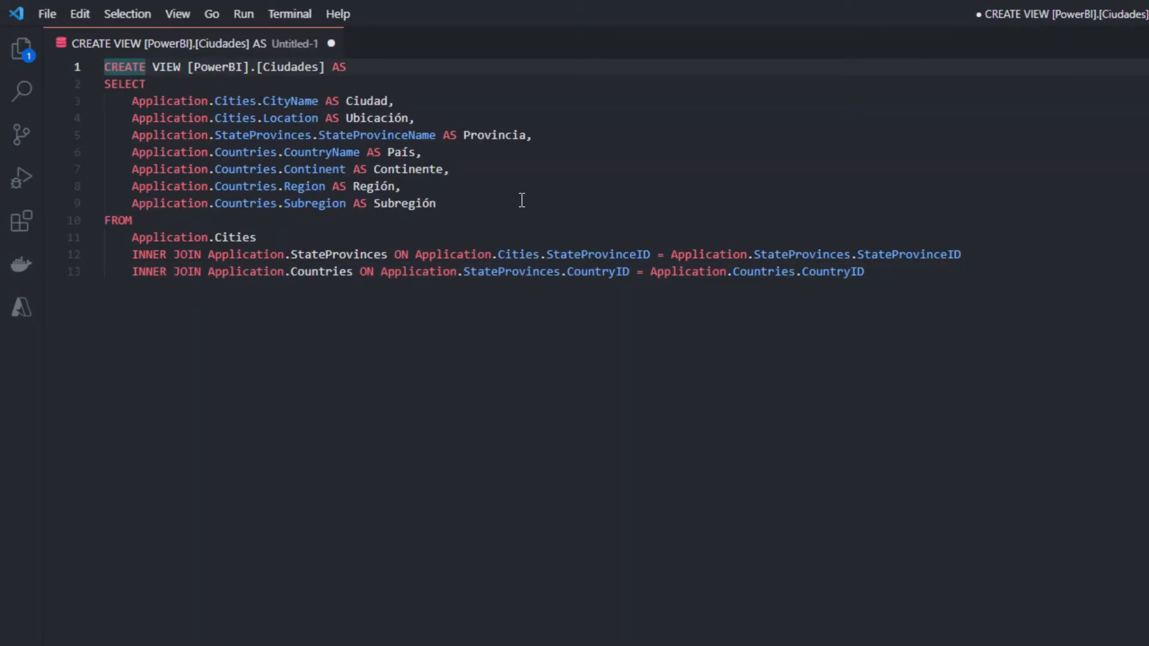
double_click(521, 200)
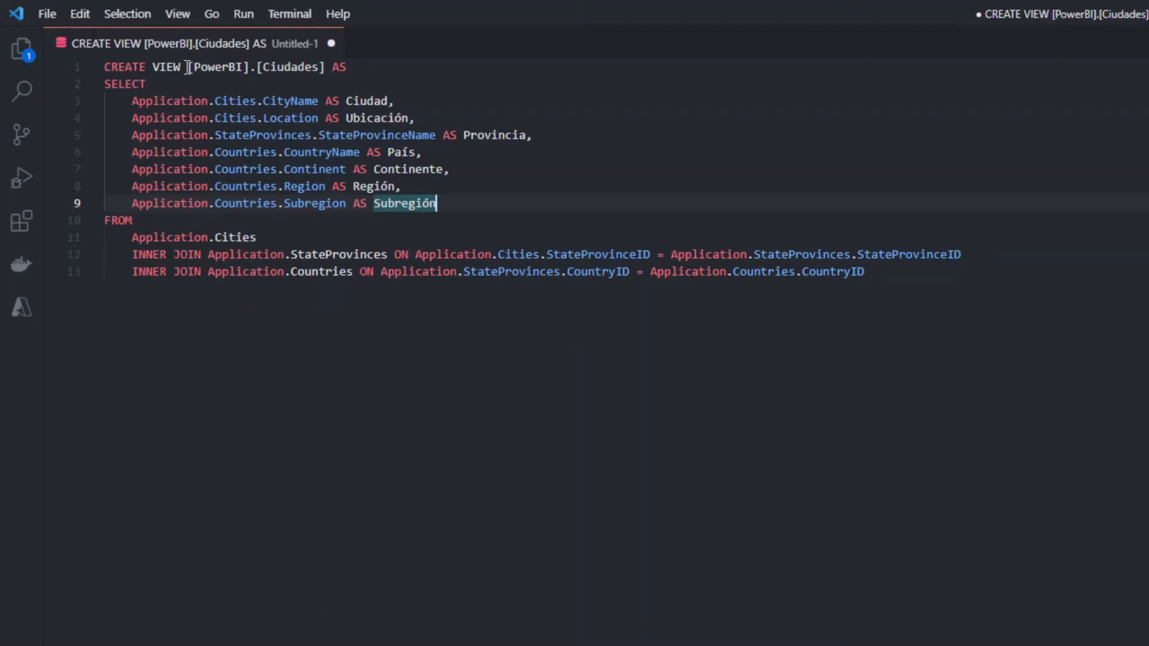
click(308, 87)
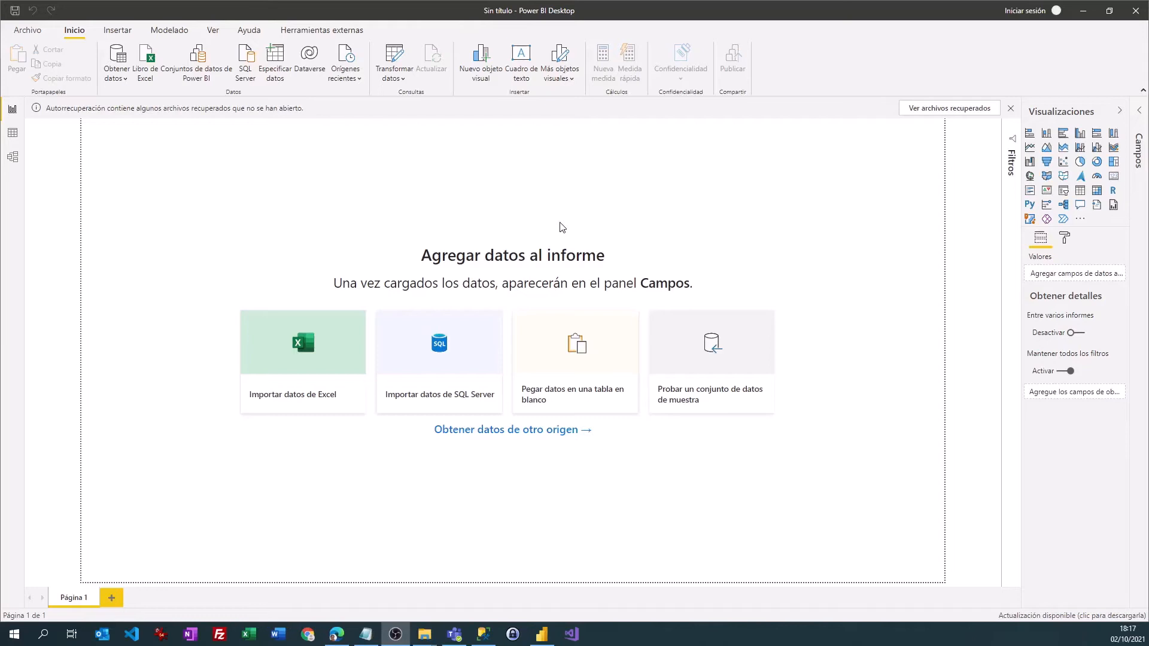
- Start a SQL Server import from the blank report, glance at Notepad, and return to the connection prompt
click(440, 343)
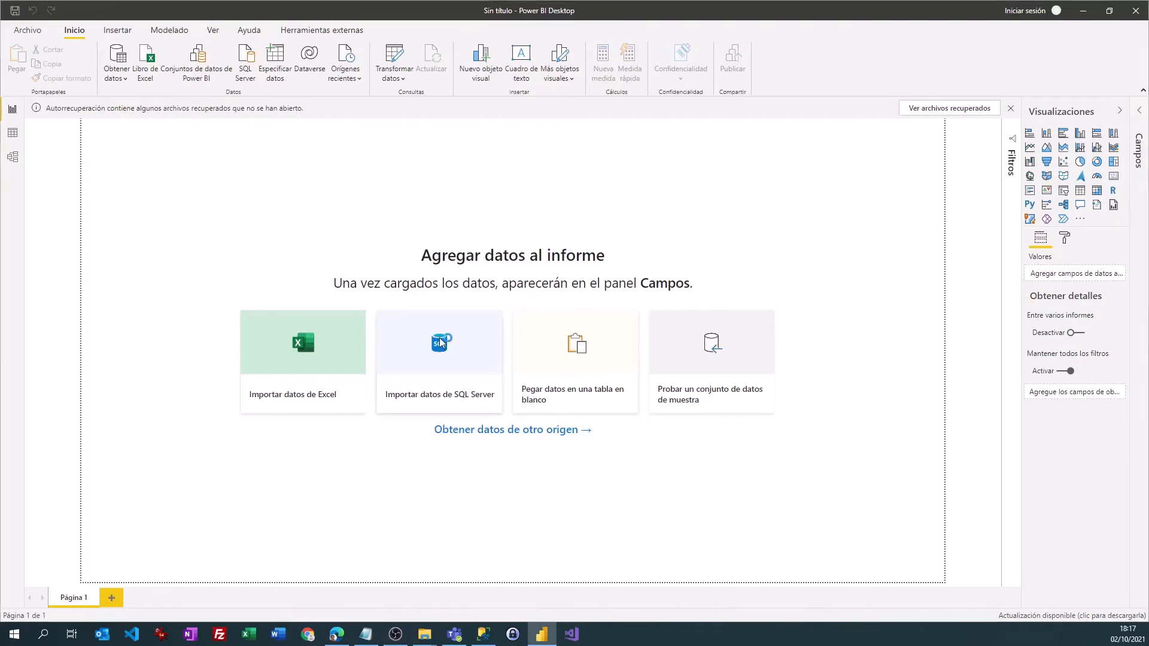
click(440, 342)
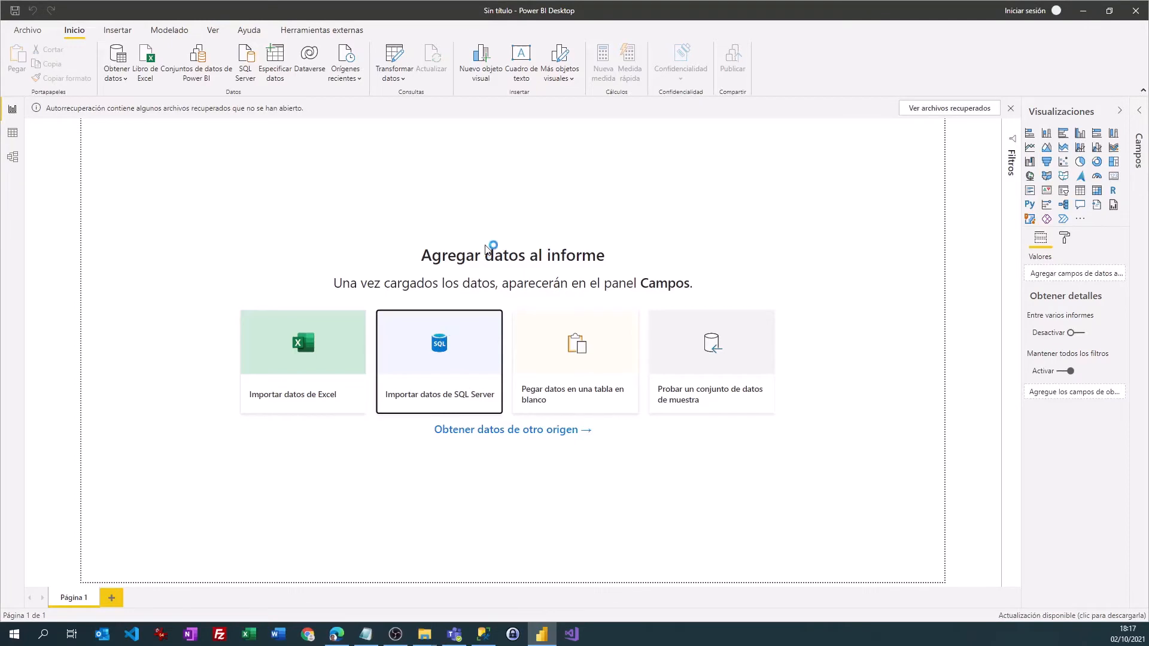
click(367, 633)
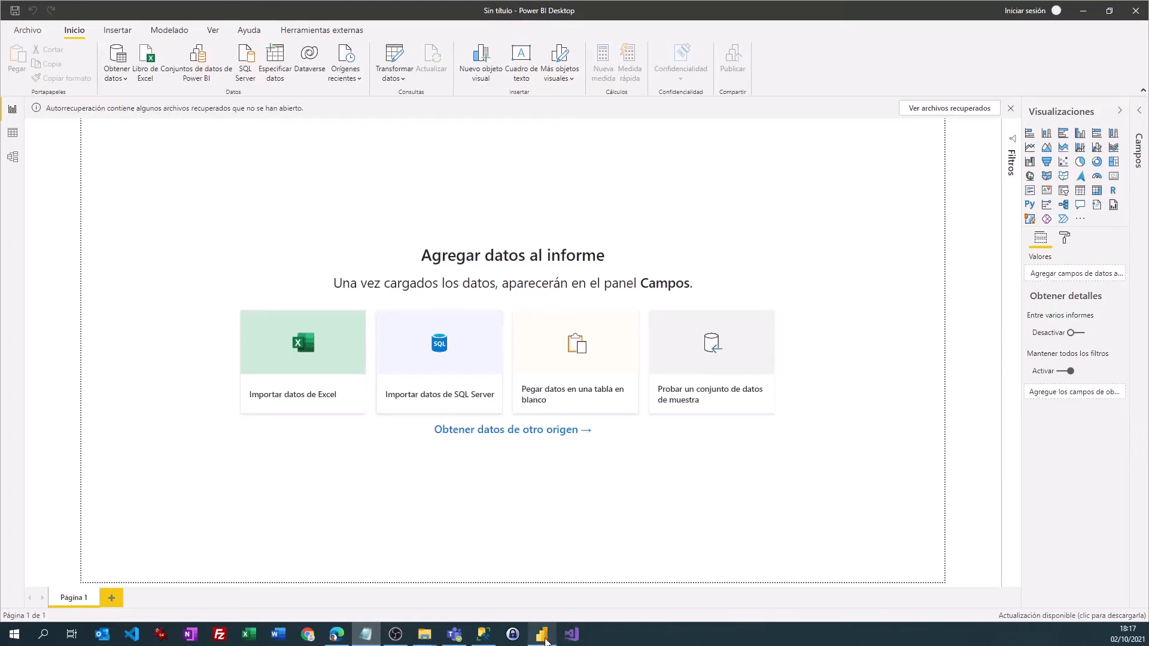
click(546, 640)
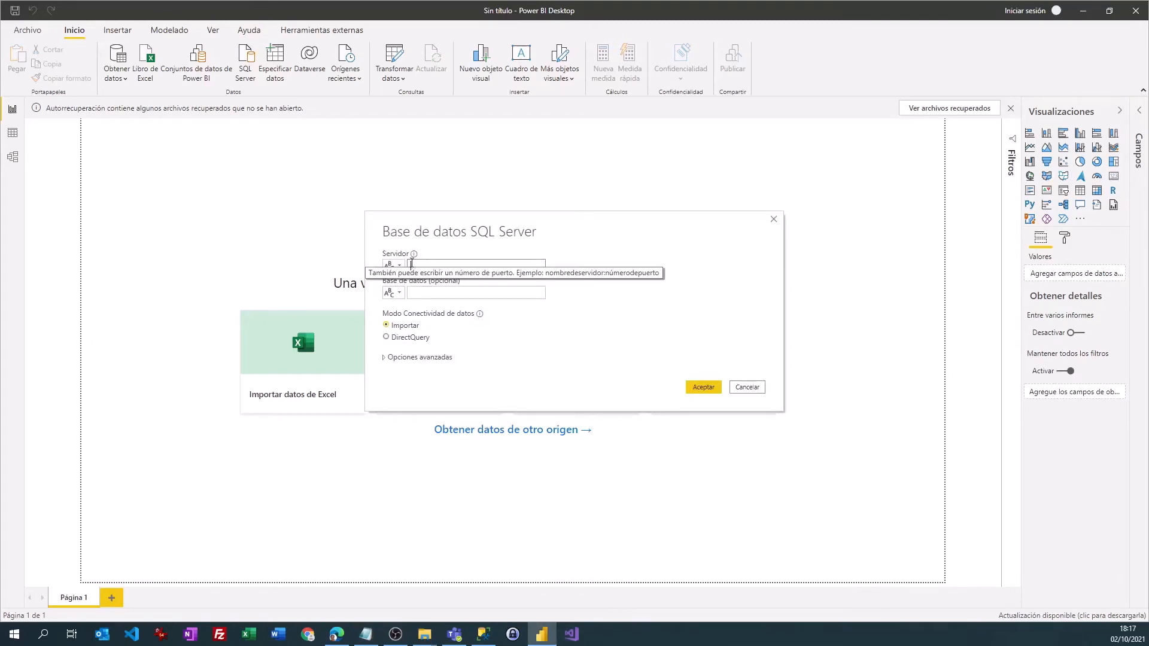
- Paste the MSQL2019 server name into Servidor, expand Opciones avanzadas, and accept the connection settings
text(NELSONLOPEZ3582\MSQL2019)
click(494, 293)
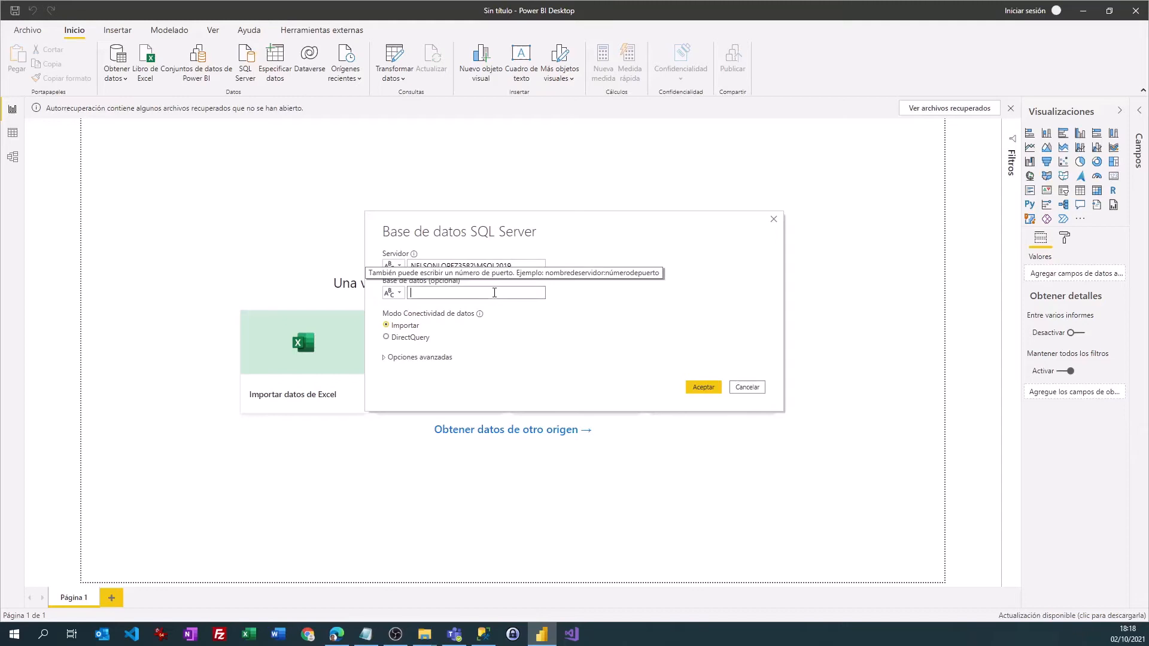
click(384, 358)
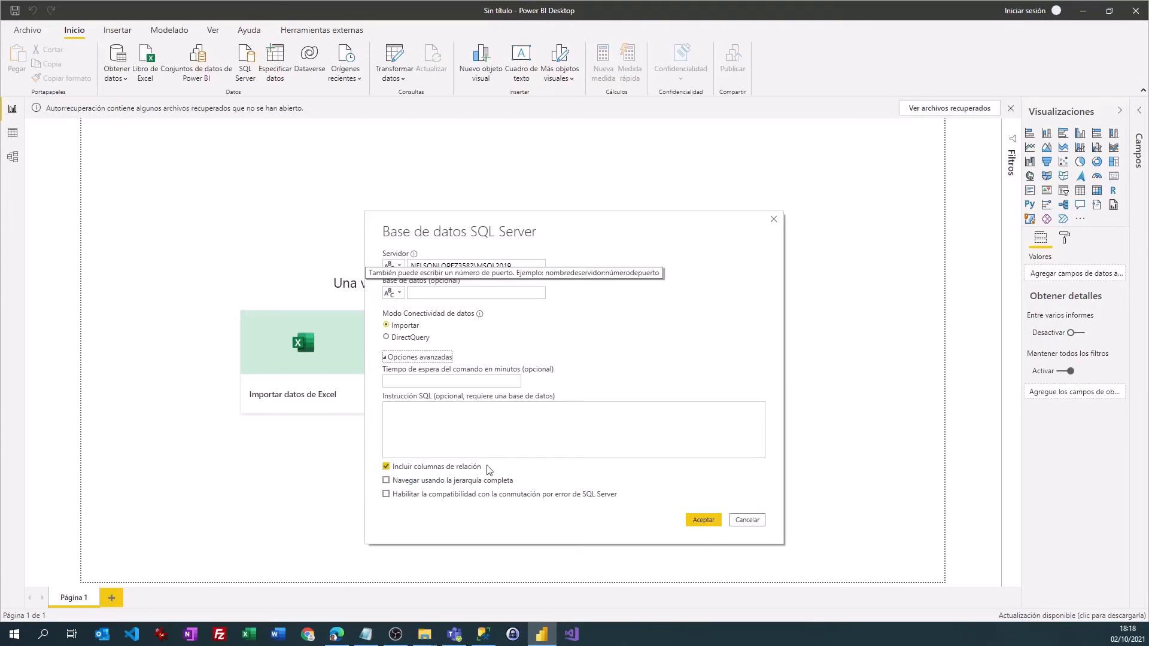
click(704, 520)
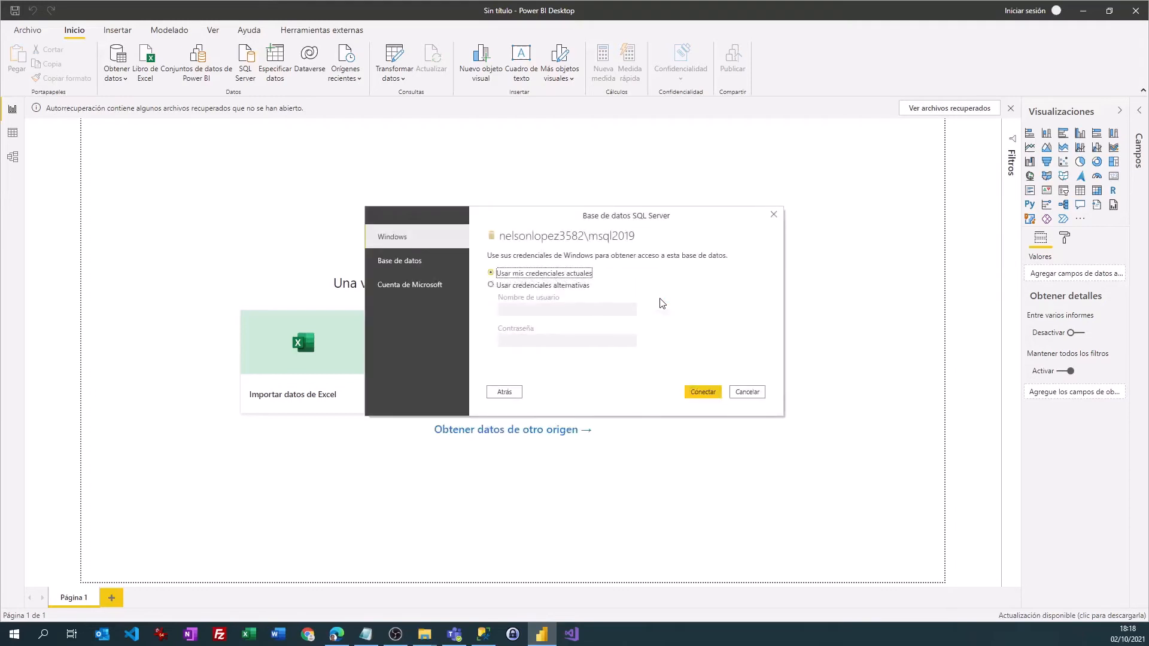
- Choose Base de datos credentials, paste the database login's user name and password from Notepad, and connect
click(386, 263)
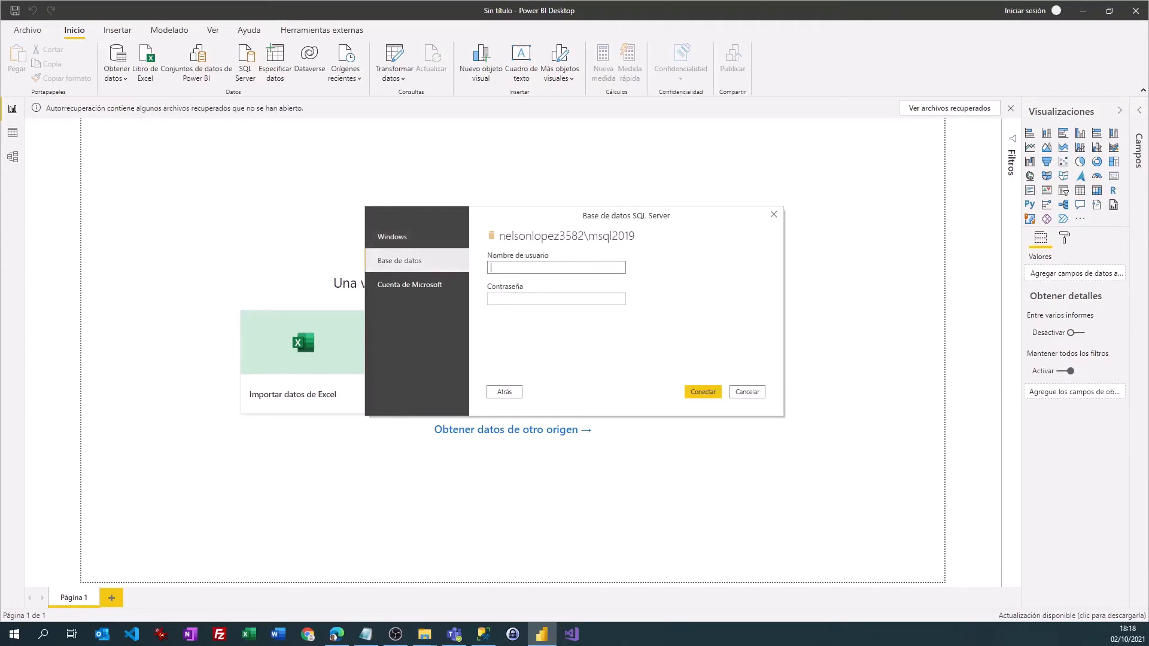
key(alt+Tab)
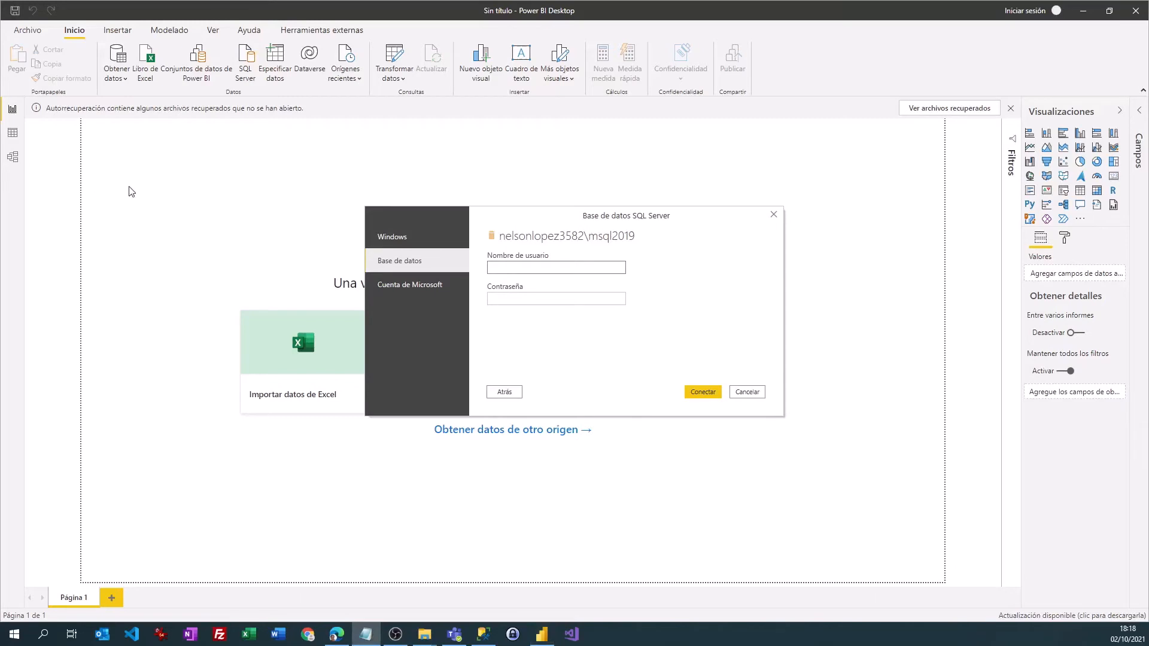
click(513, 269)
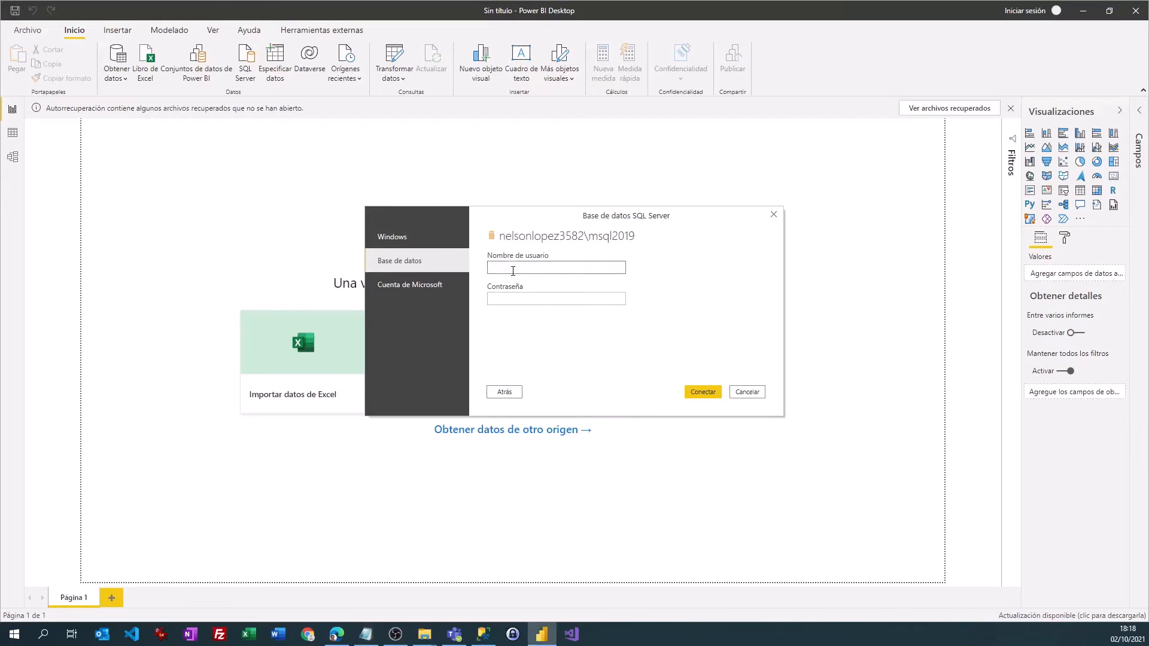
text(powerbi_view)
key(alt+Tab)
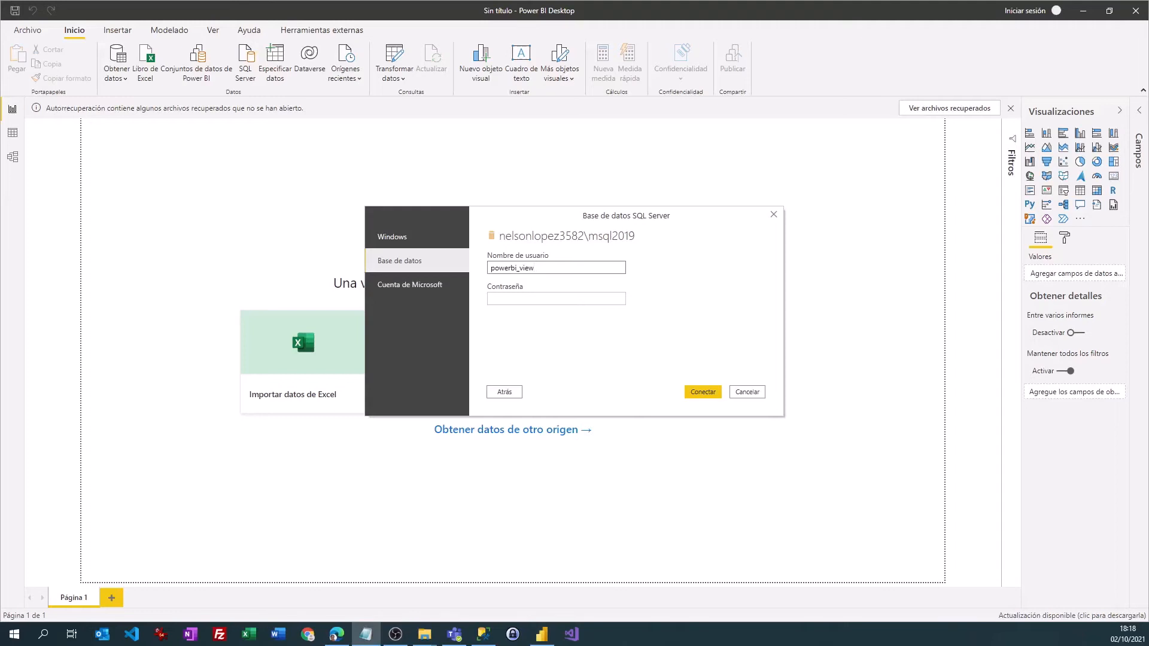
click(539, 299)
click(539, 301)
key(ctrl+v)
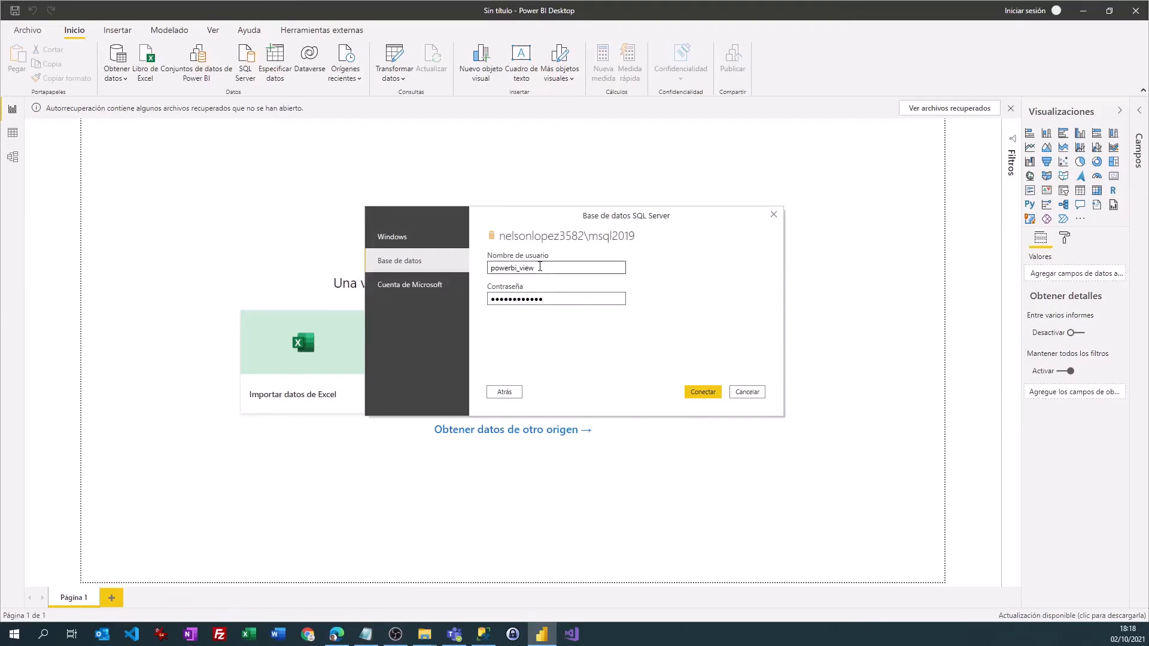
click(702, 392)
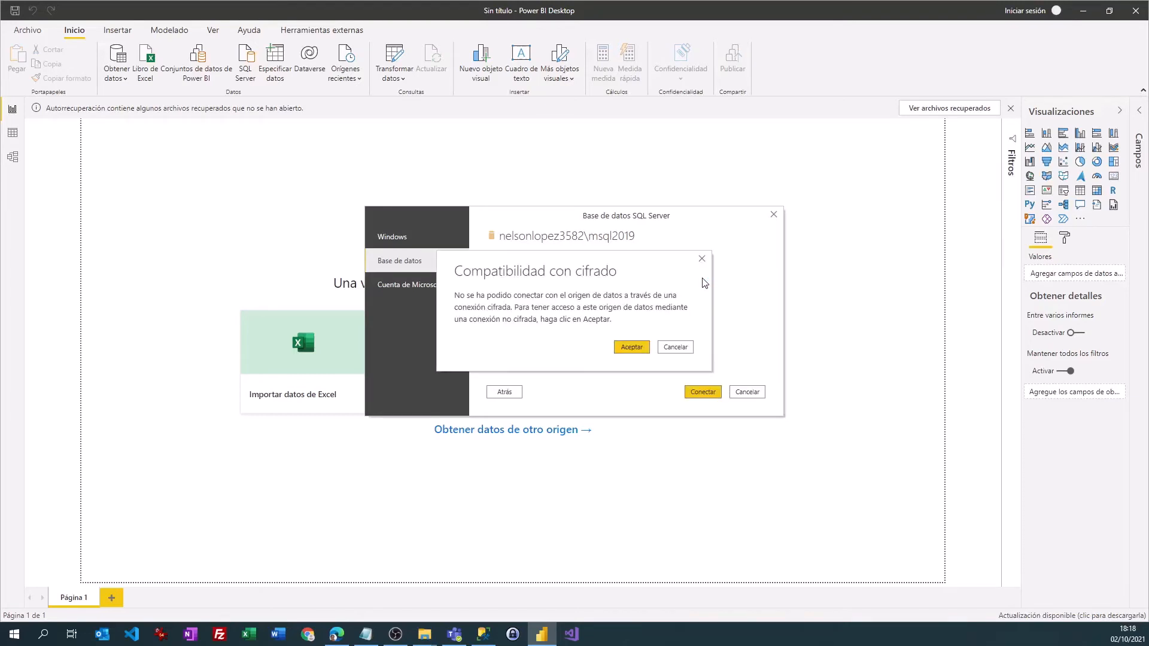
- Accept the Compatibilidad con cifrado warning to connect without encryption
click(626, 351)
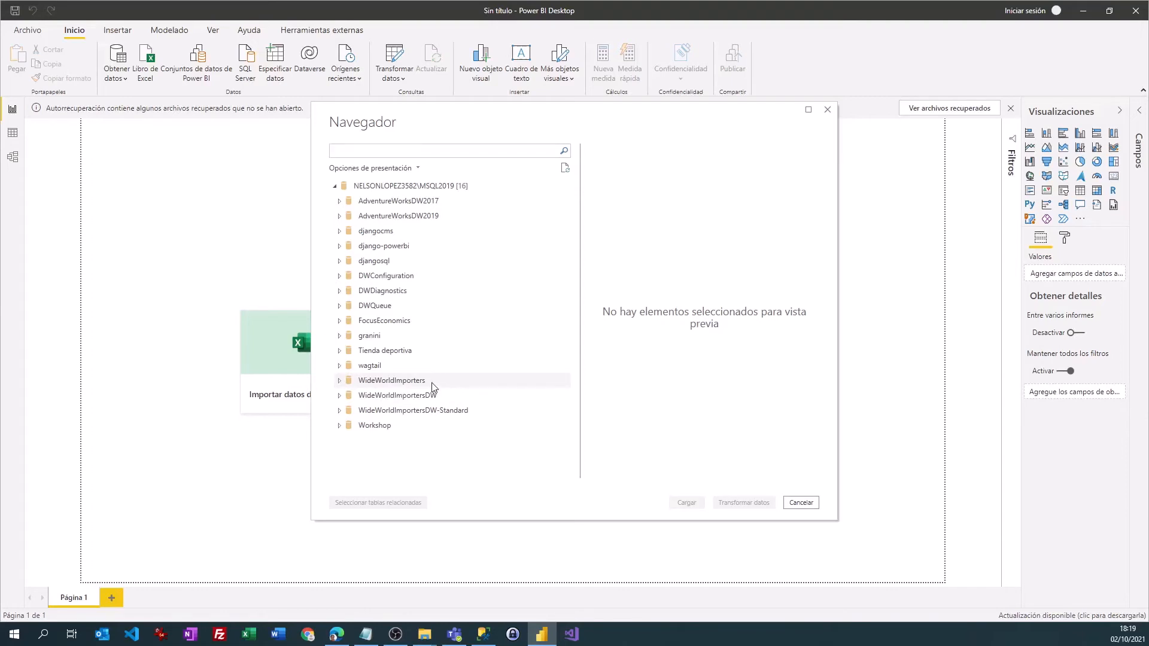
- Expand WideWorldImporters in the Navegador to list PowerBI.Ciudades and fn_diagramobjects
click(340, 381)
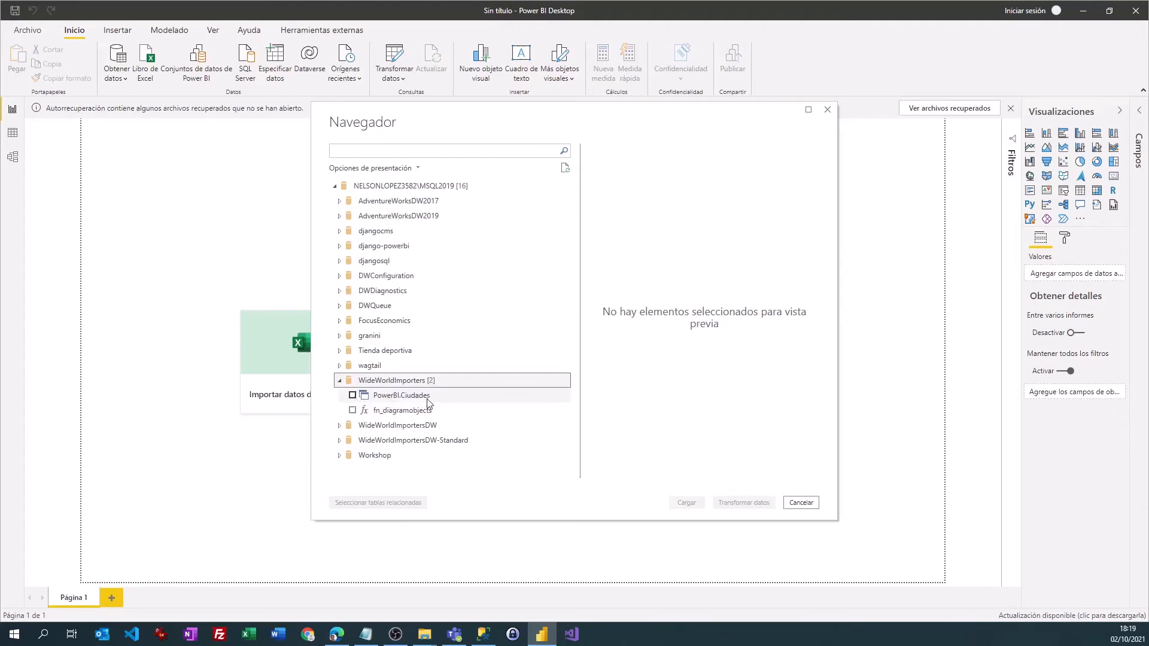
- Check PowerBI.Ciudades, scroll through its preview, and open it in Power Query Editor via Transformar datos
click(352, 396)
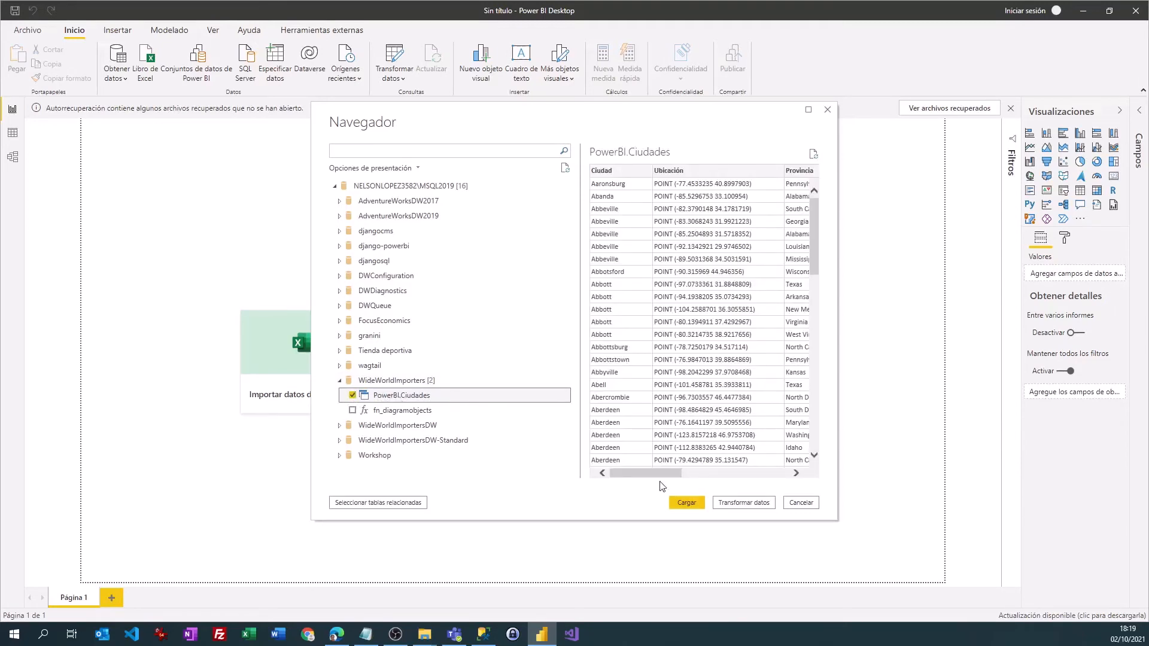
drag(651, 474, 619, 473)
drag(815, 248, 823, 200)
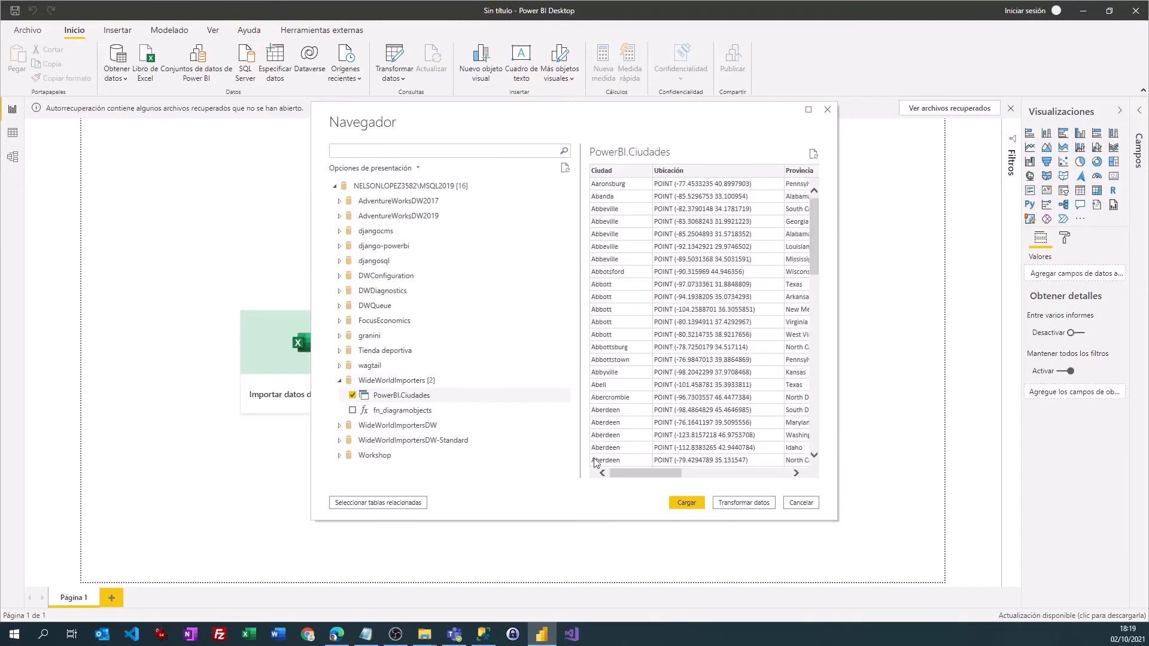
click(748, 502)
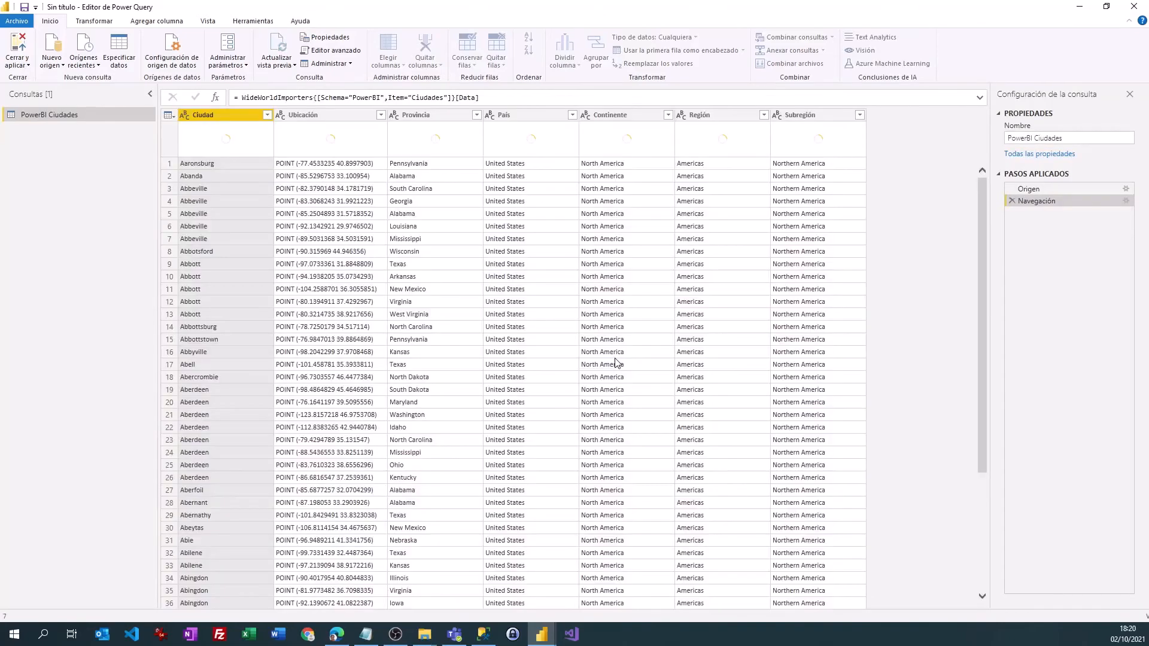
- Bring the Power Query Editor window with the PowerBI Ciudades query back to the front
key(alt+Tab)
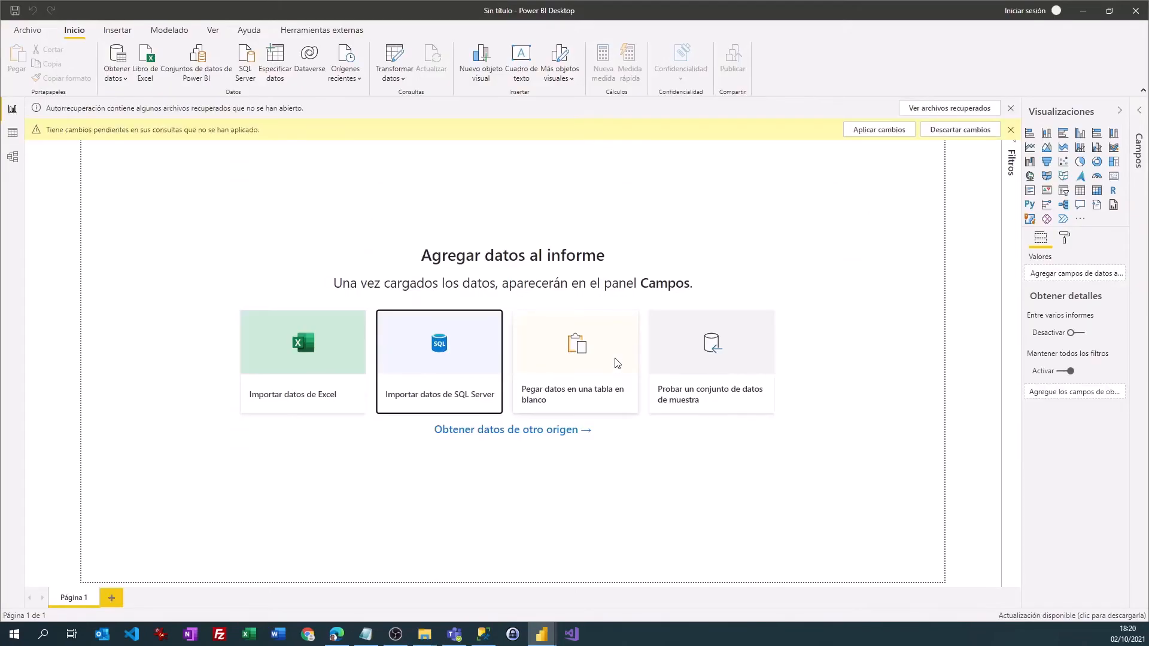
mouse_move(541, 633)
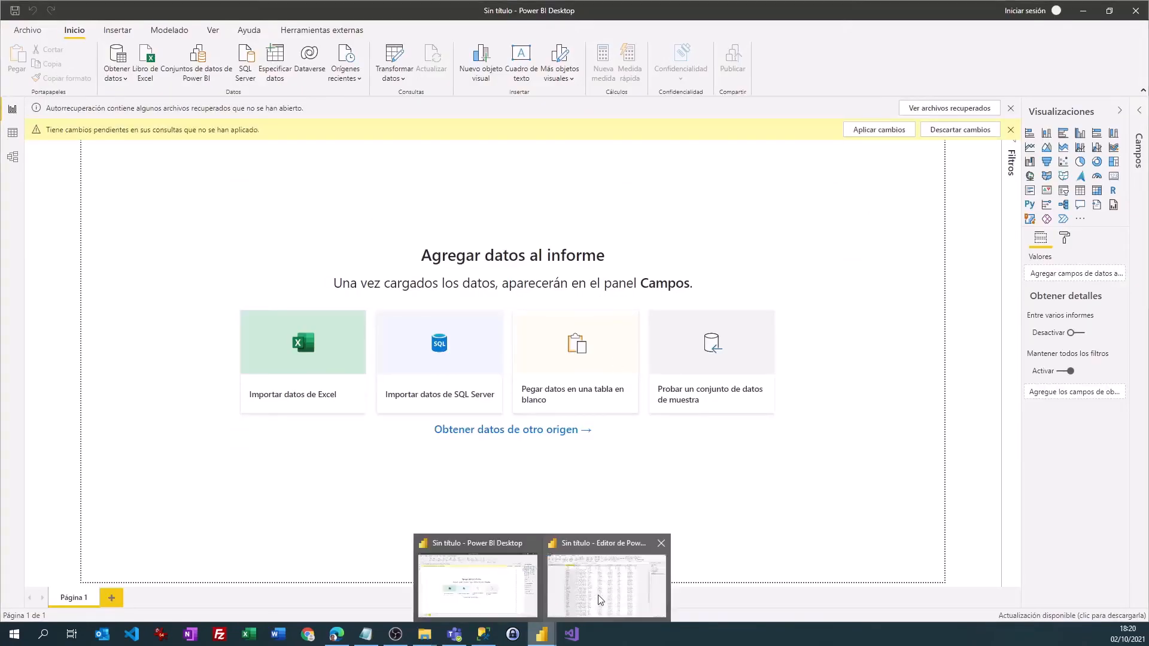
click(614, 588)
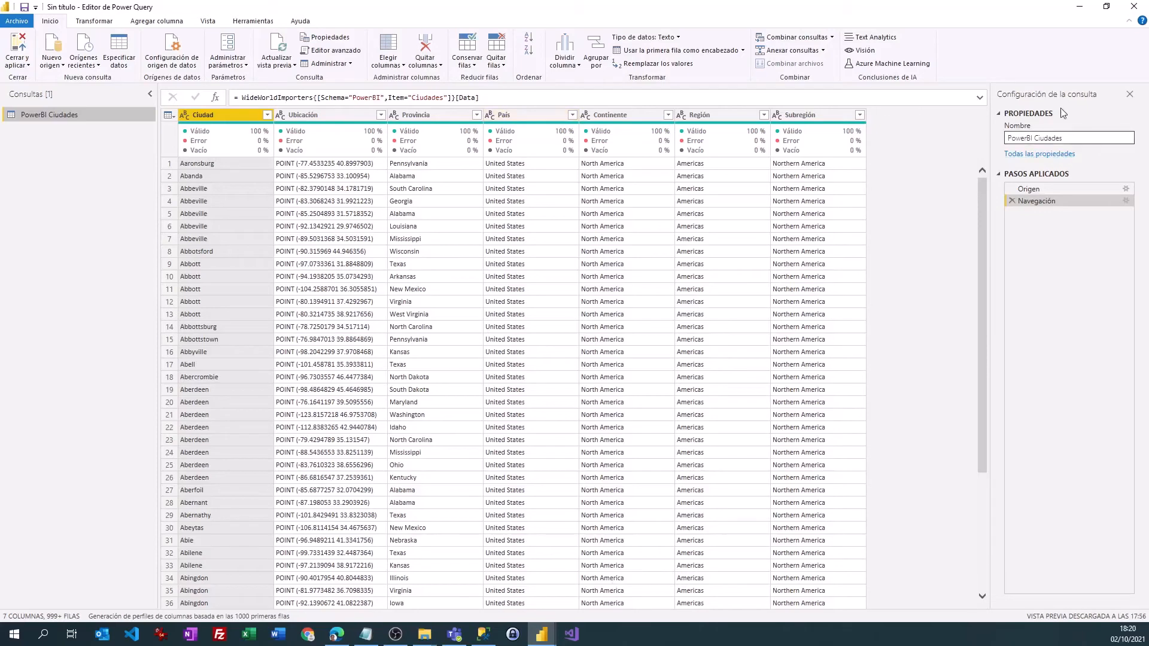
click(1044, 189)
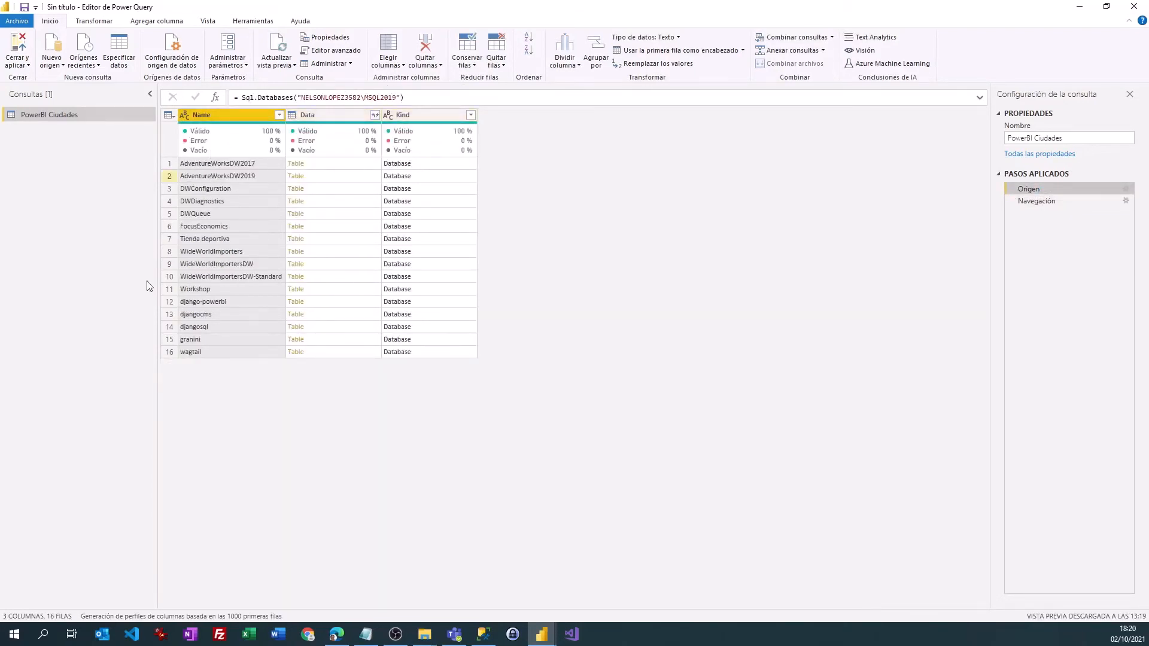
click(1050, 203)
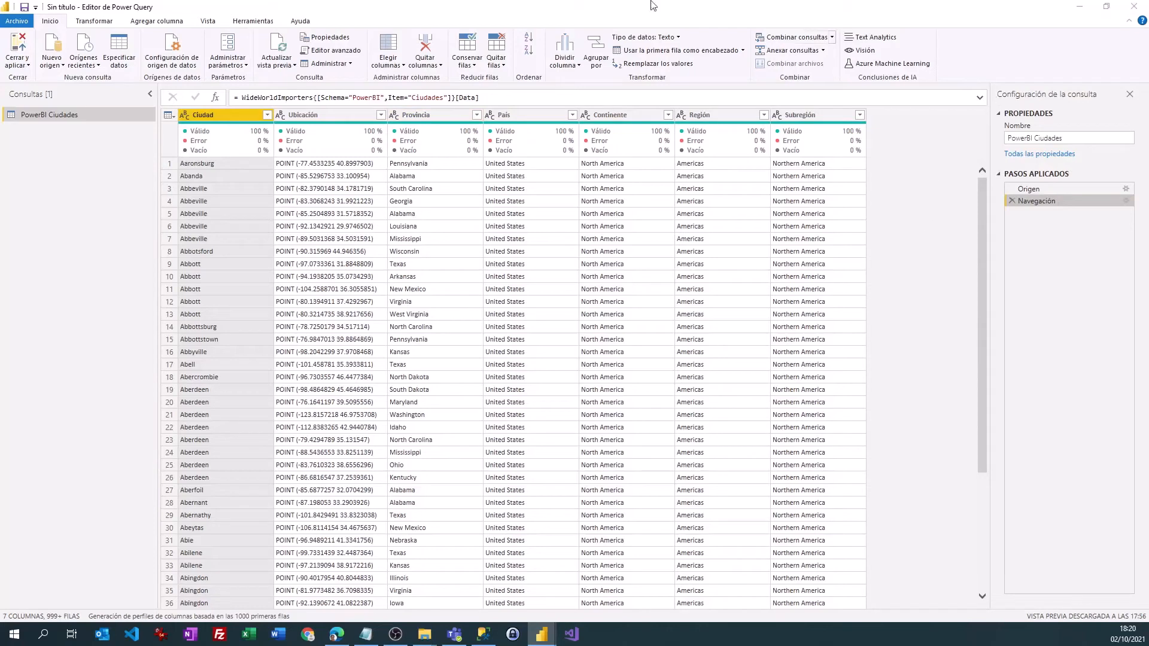
- Read the query's M code in Editor avanzado from the Vista tab, then cancel without changes
click(209, 21)
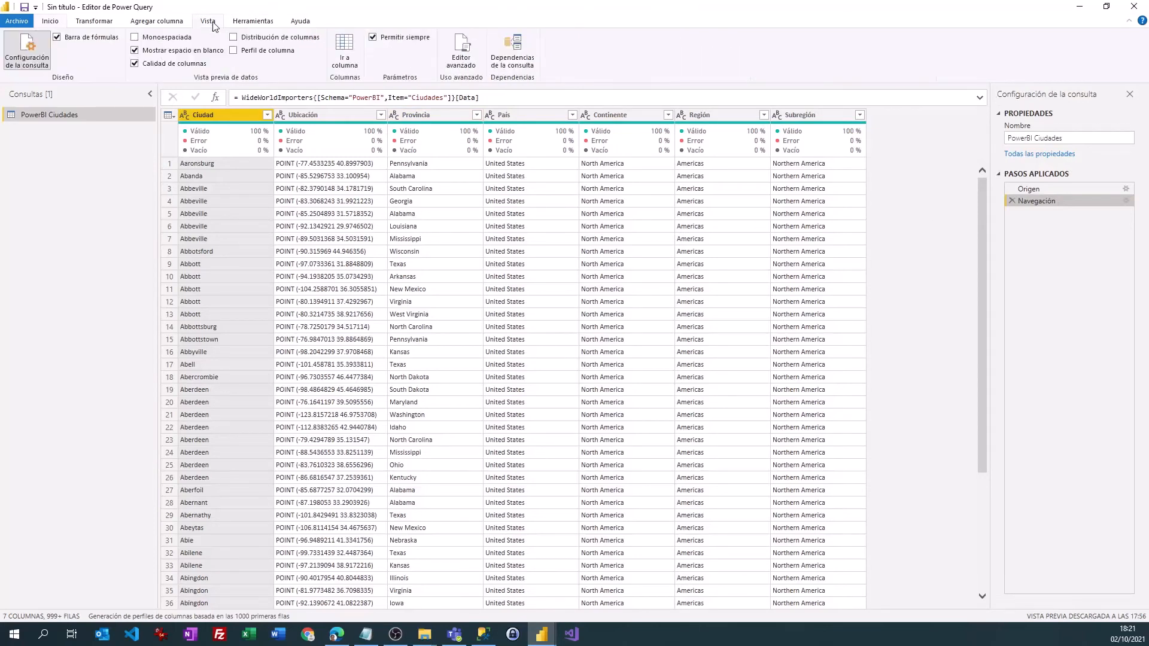
click(465, 51)
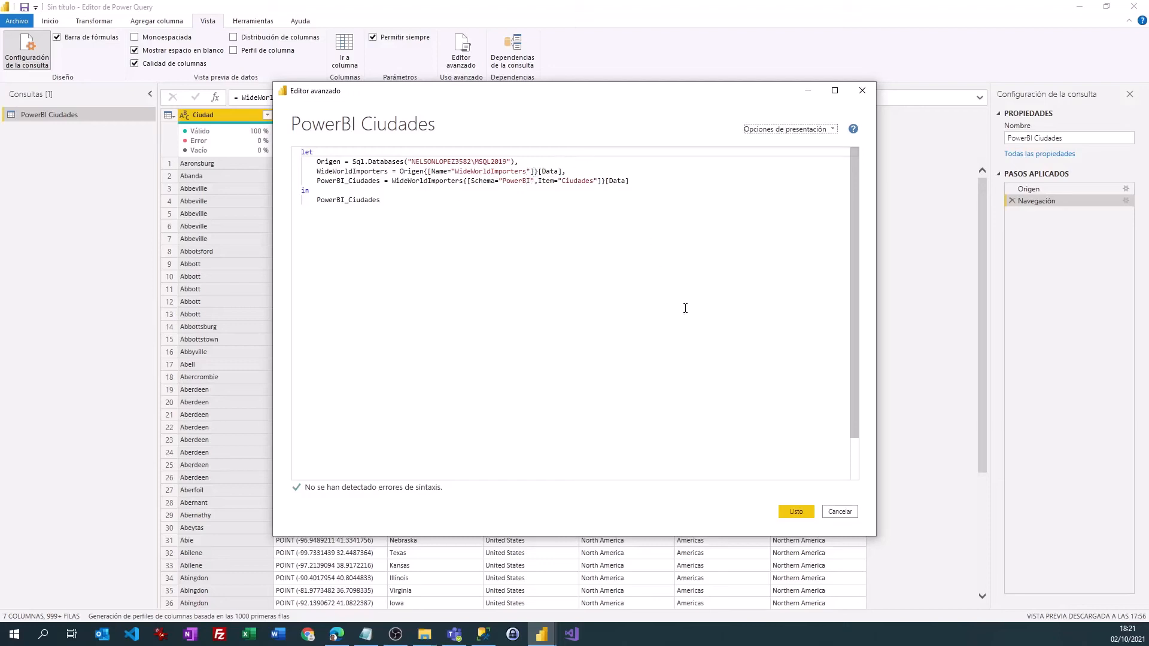
click(840, 511)
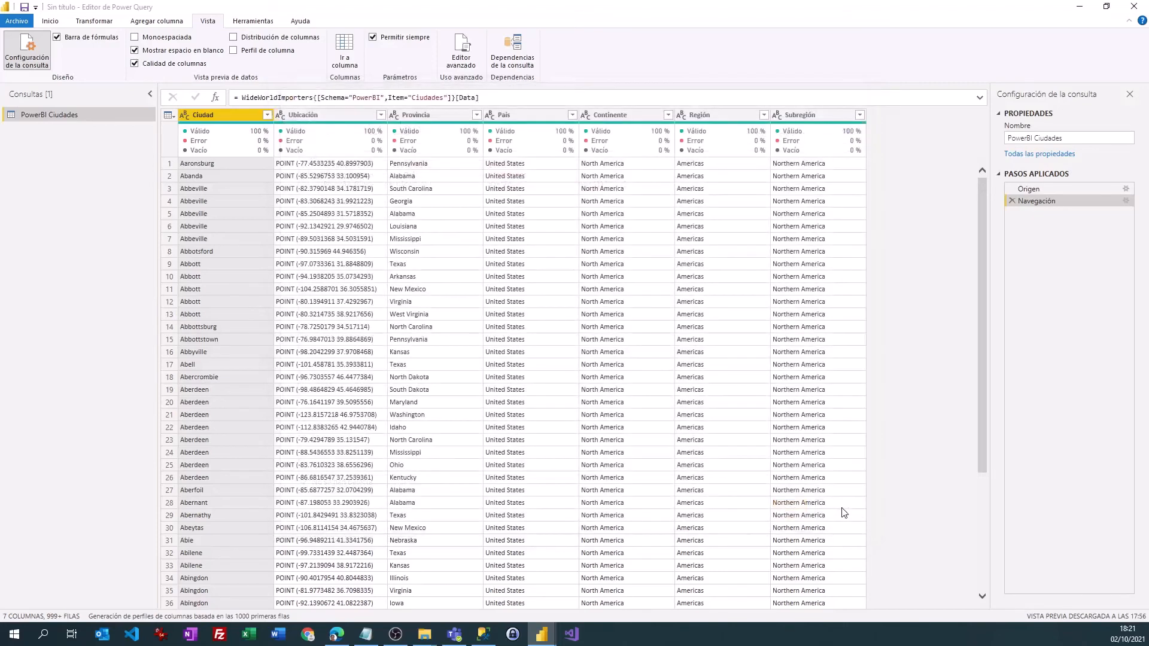
- Inspect the Navegación step's native SQL query, then select the Ubicación column
right_click(1041, 200)
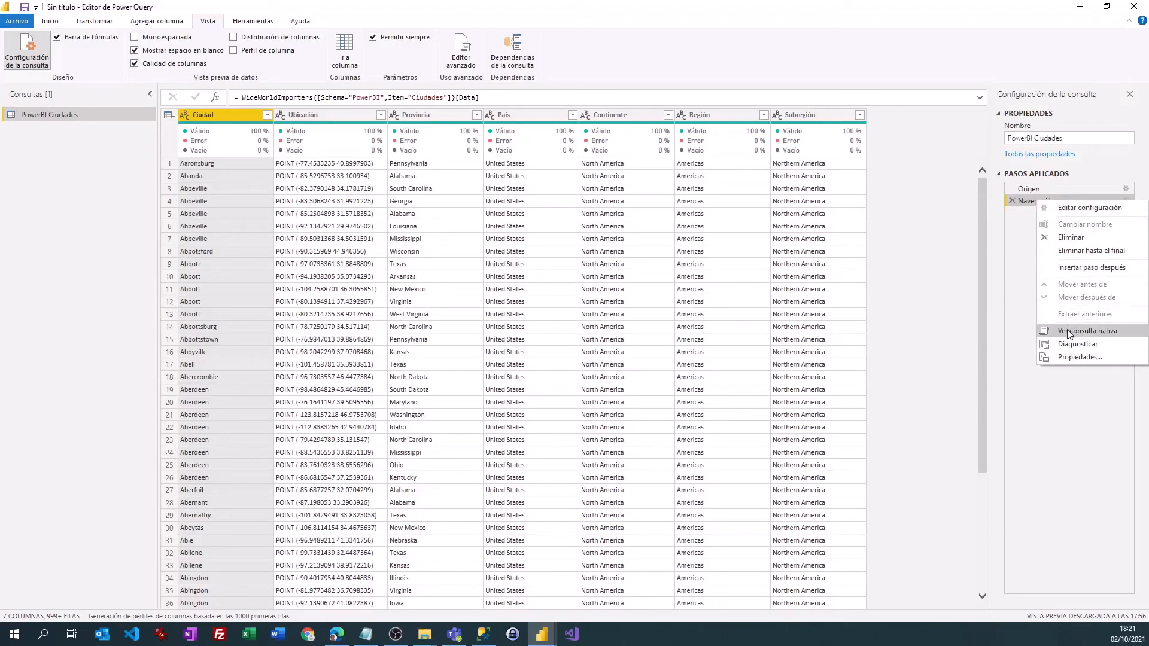
click(1097, 332)
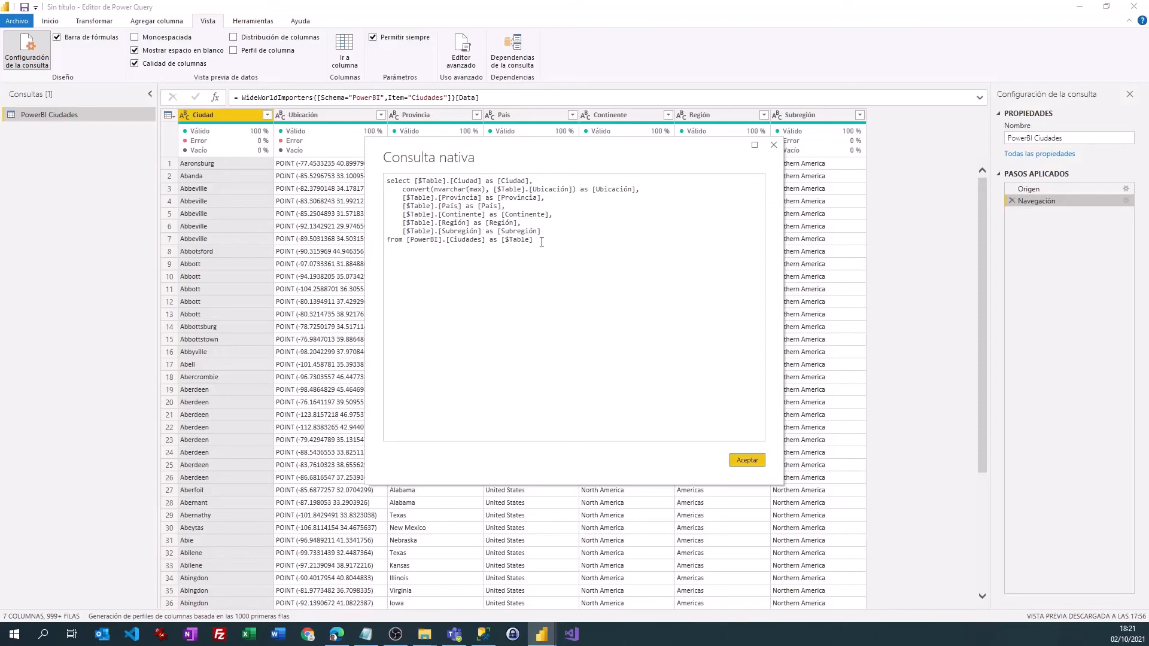
drag(490, 240, 411, 226)
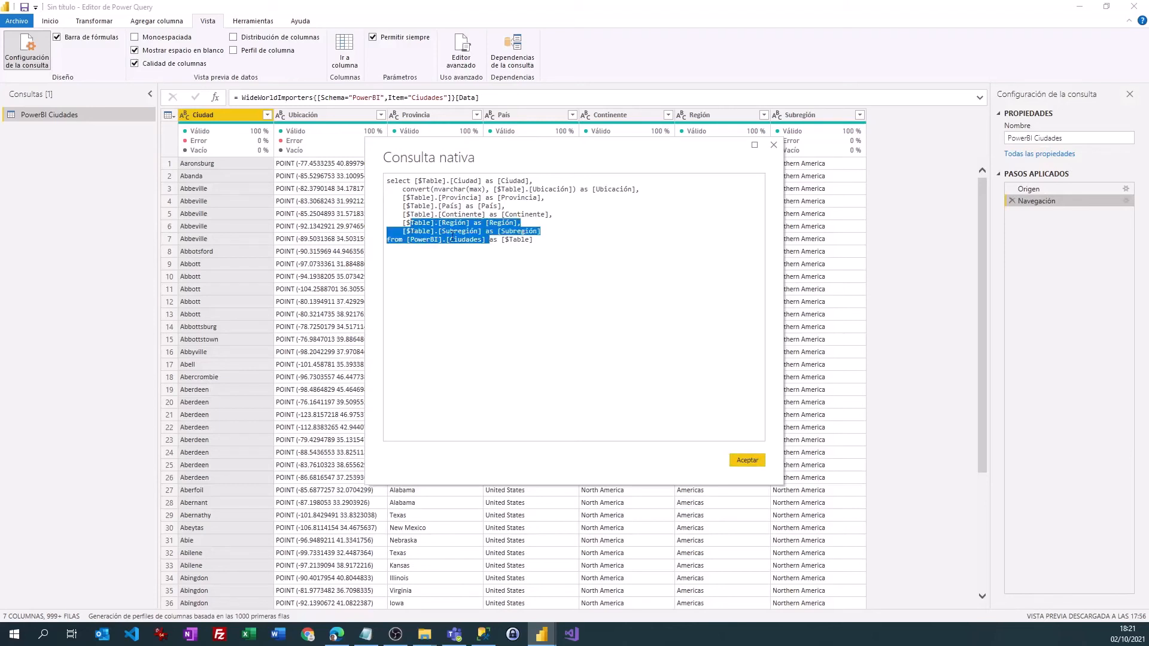
click(748, 459)
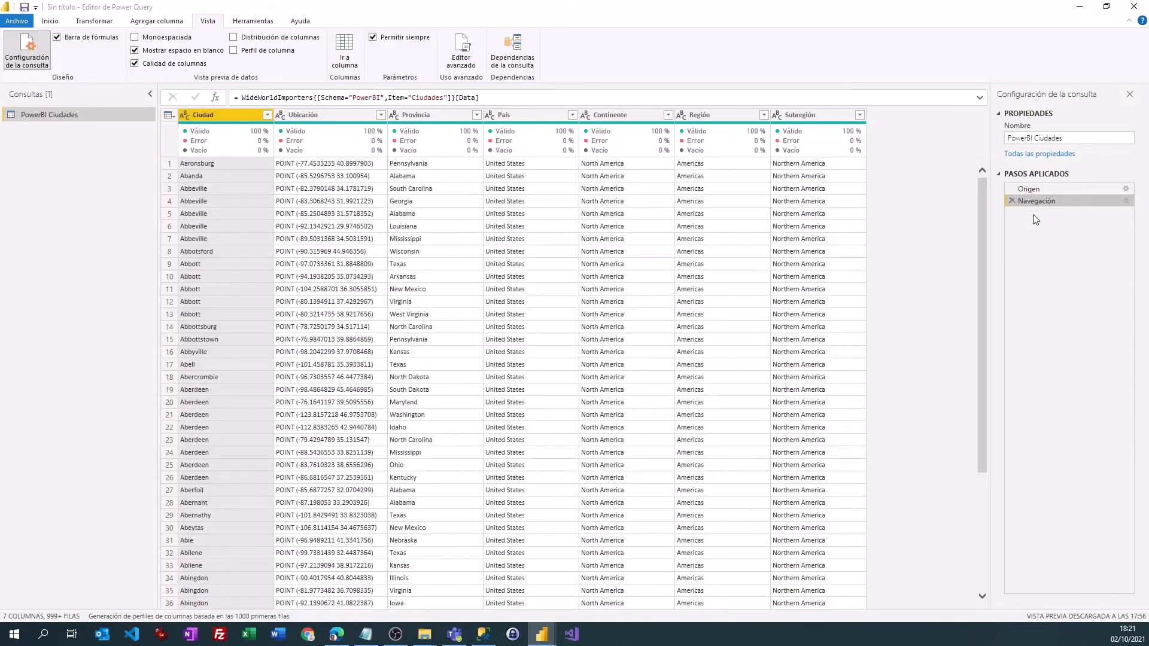
click(328, 114)
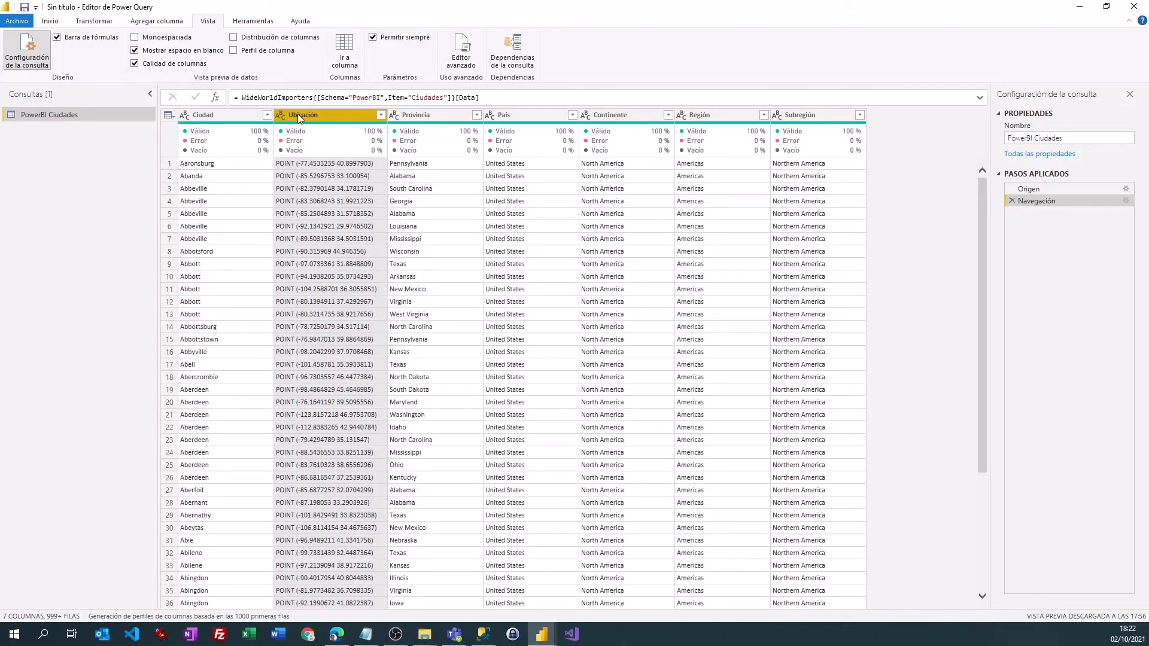
- Extract Ubicación's text between '(' and ')' into a new Texto entre delimitadores column and select it
click(161, 26)
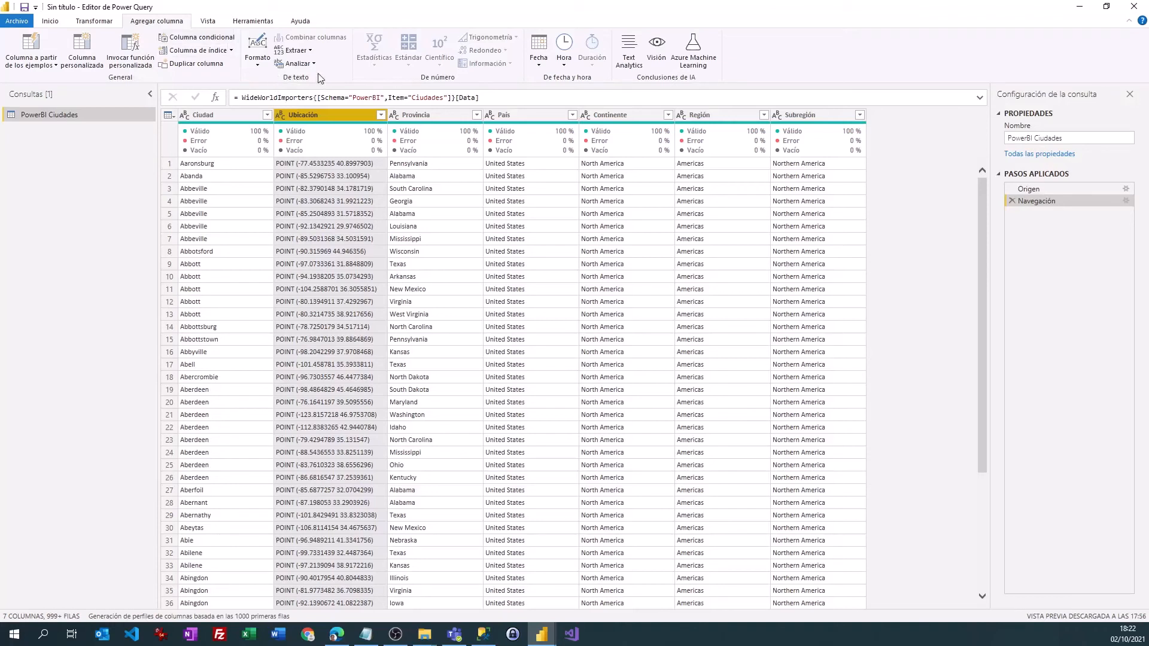
click(296, 51)
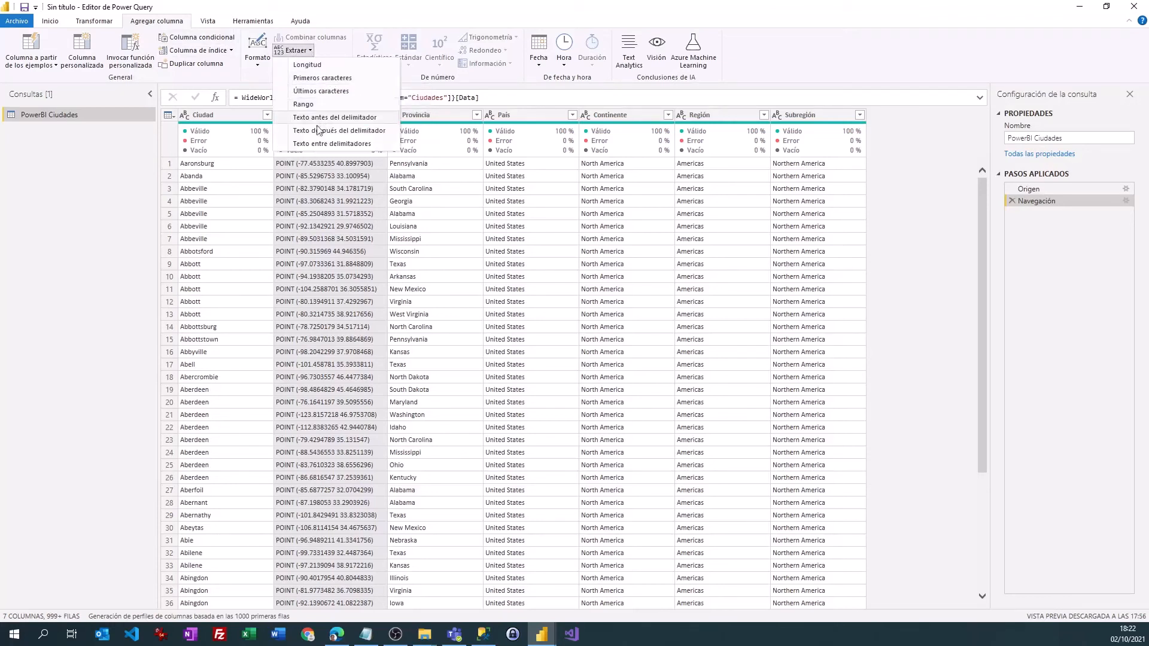
click(344, 144)
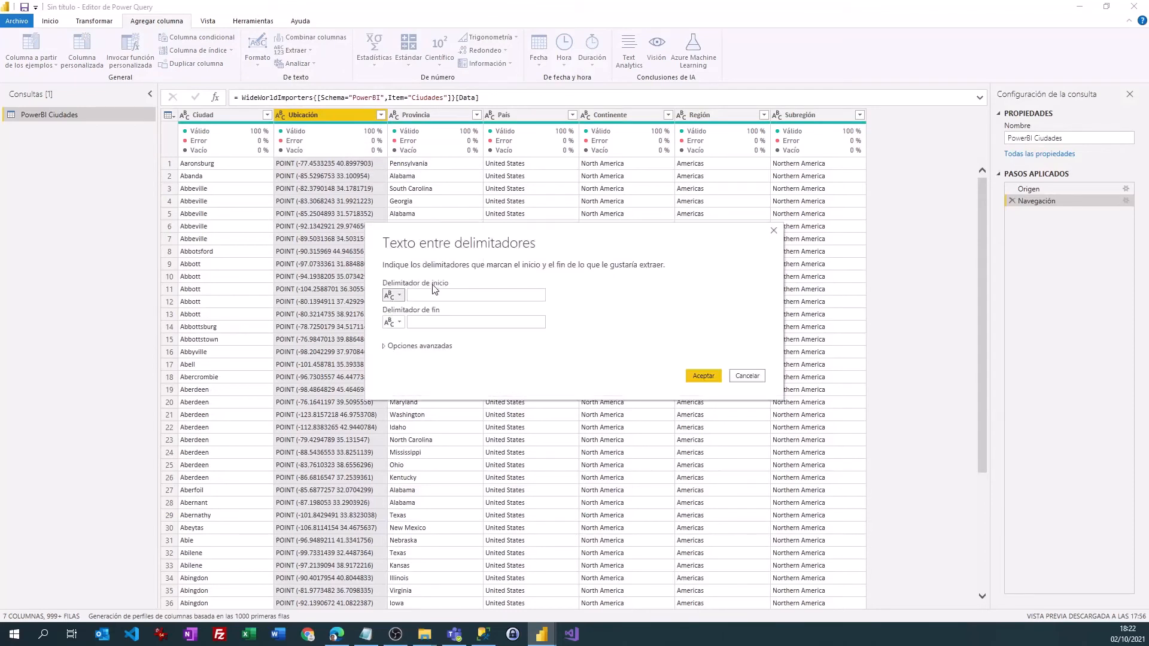
click(443, 294)
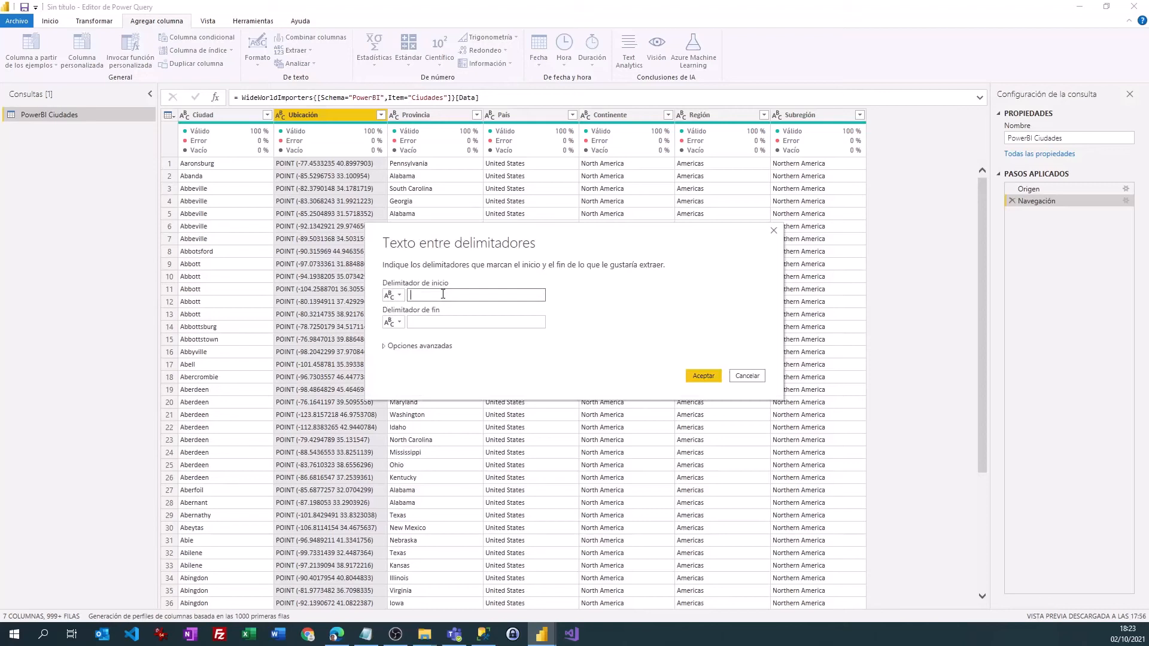
click(442, 321)
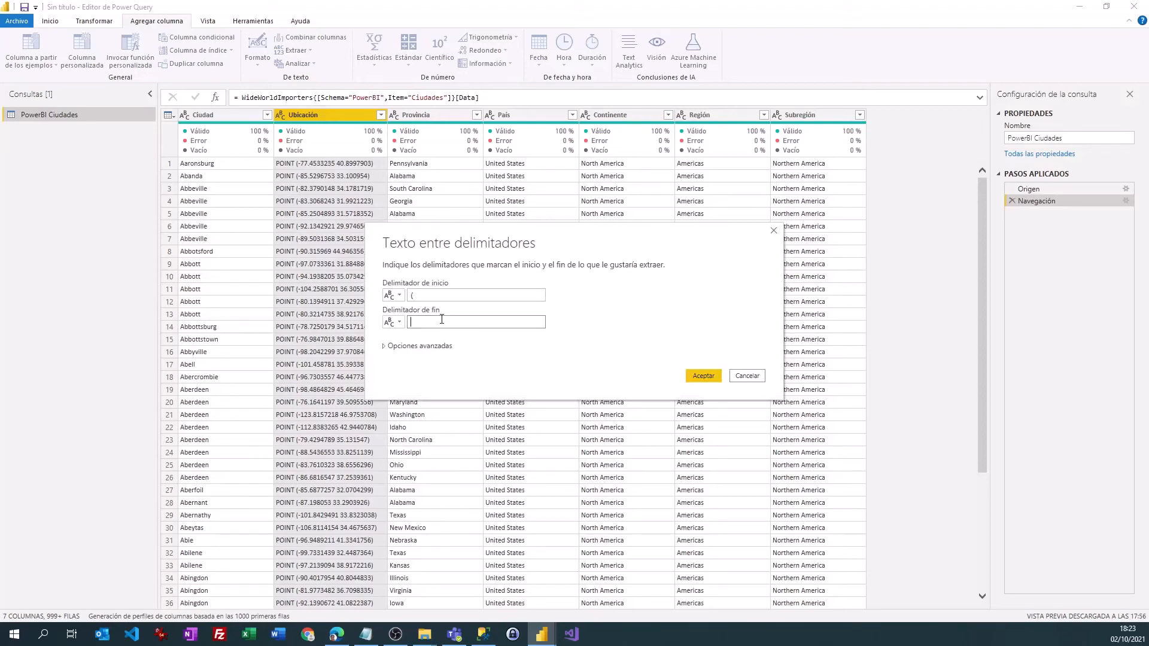
text())
click(702, 376)
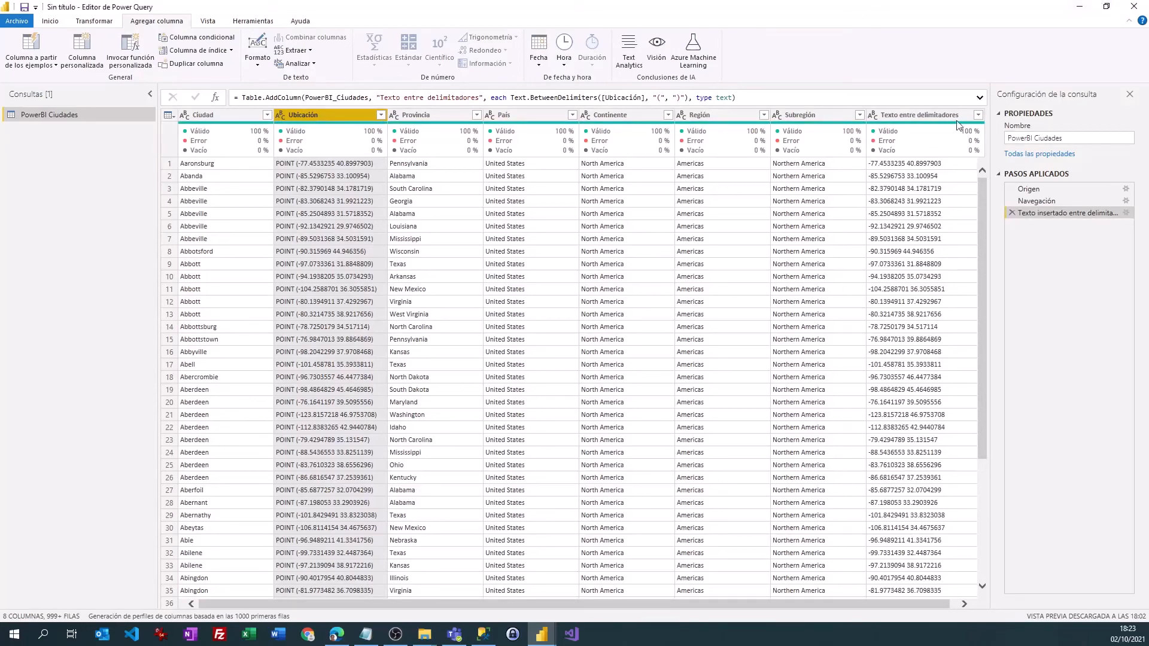
click(911, 115)
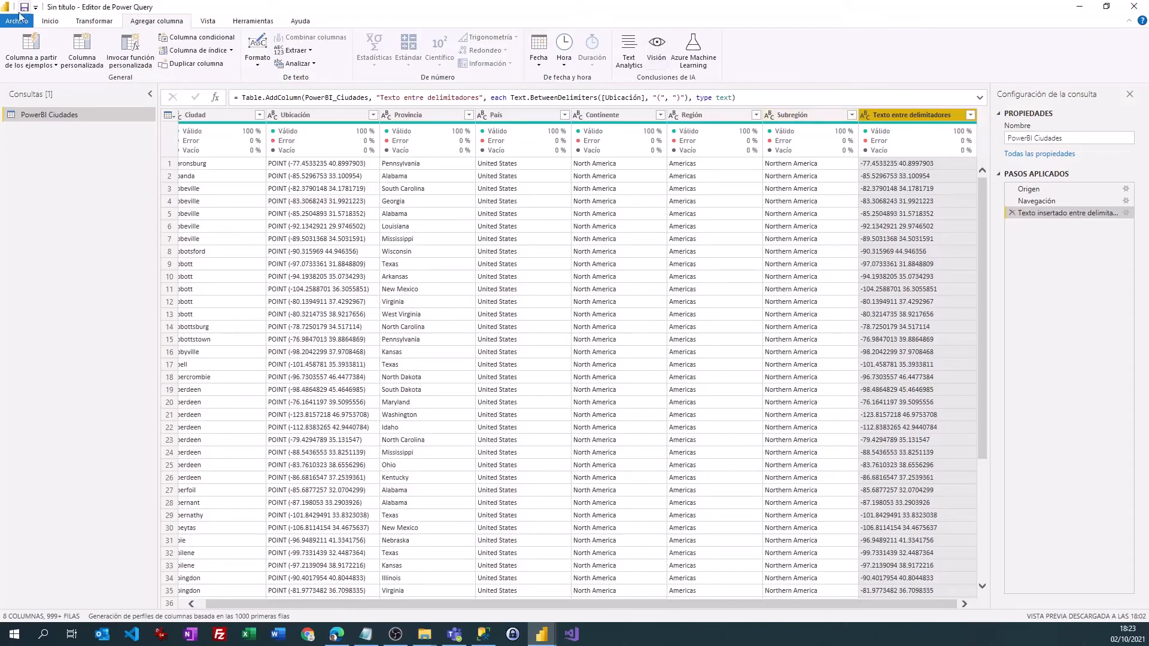
- Split the coordinate column by Espacio at the leftmost delimiter
click(93, 22)
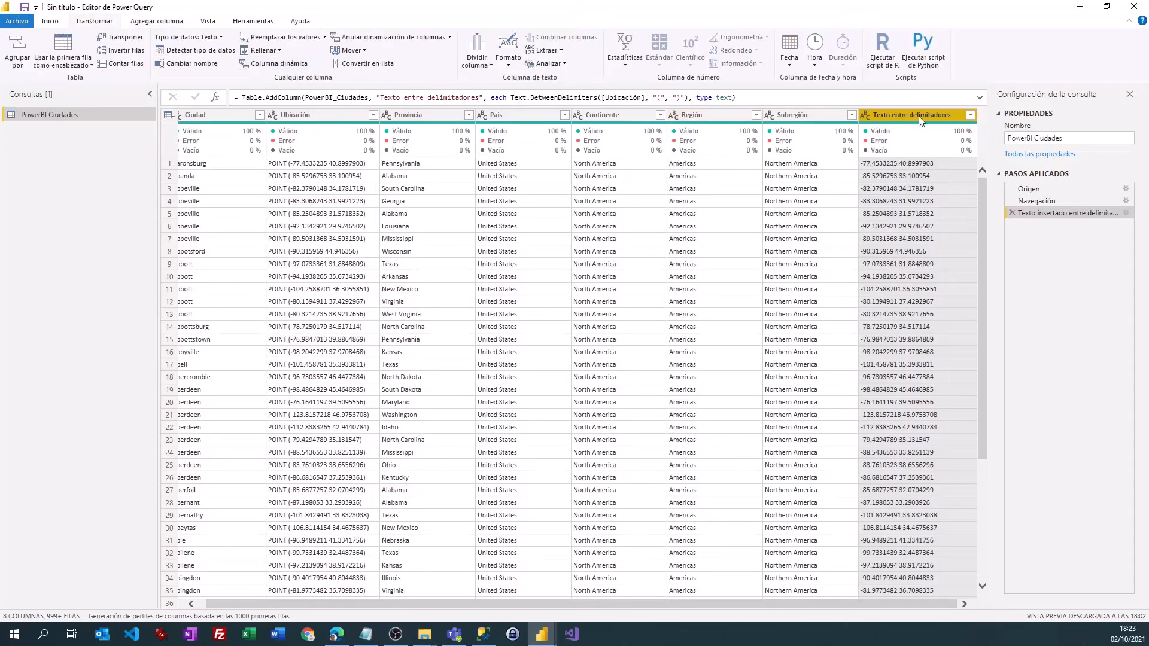
click(489, 67)
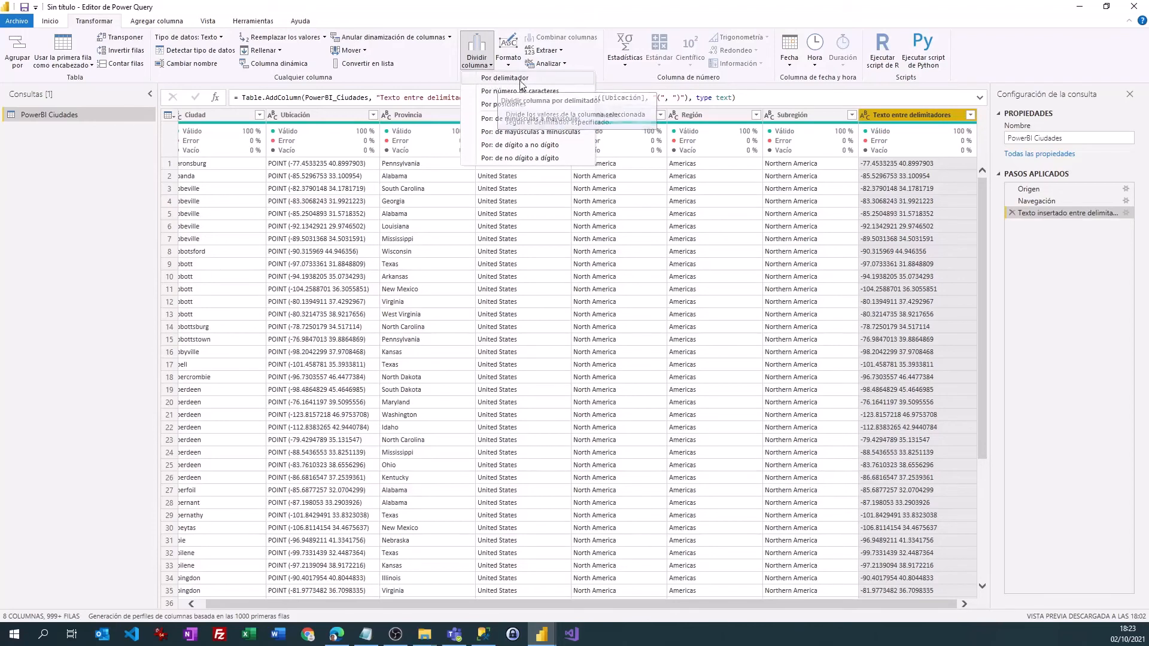
click(514, 82)
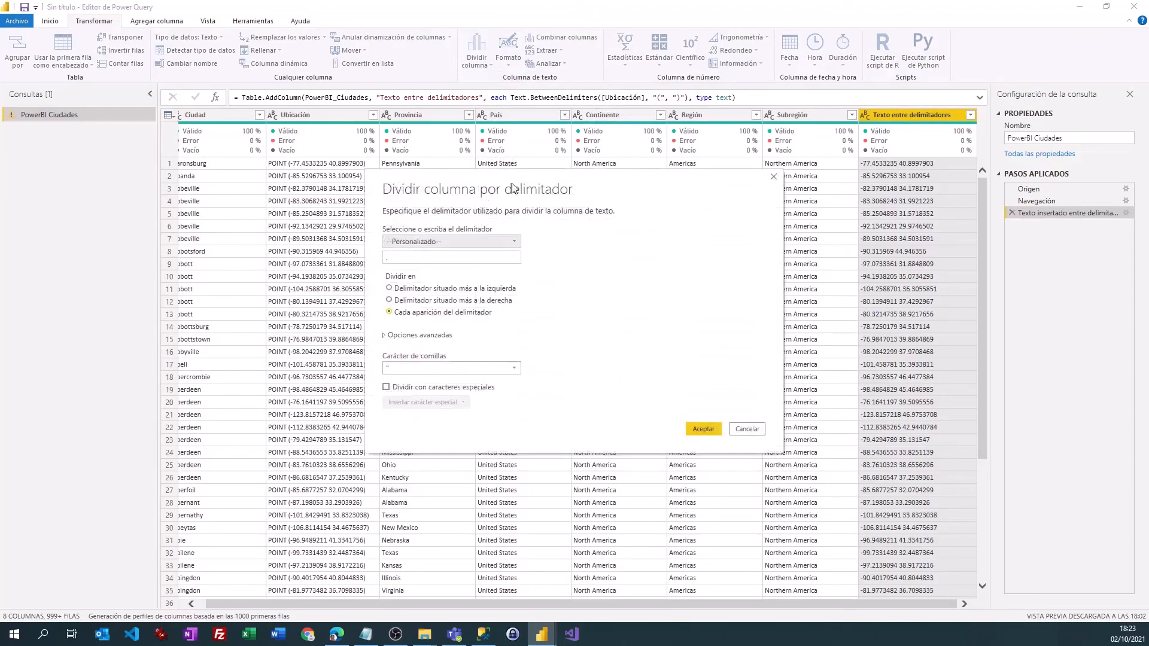
click(452, 242)
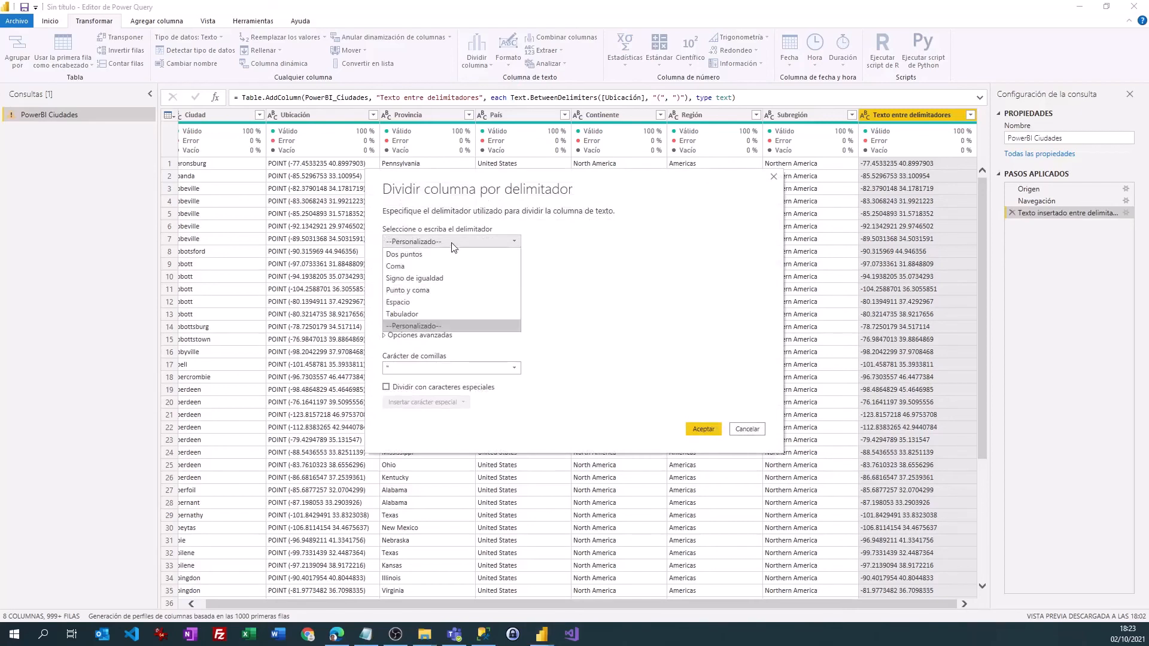
click(408, 302)
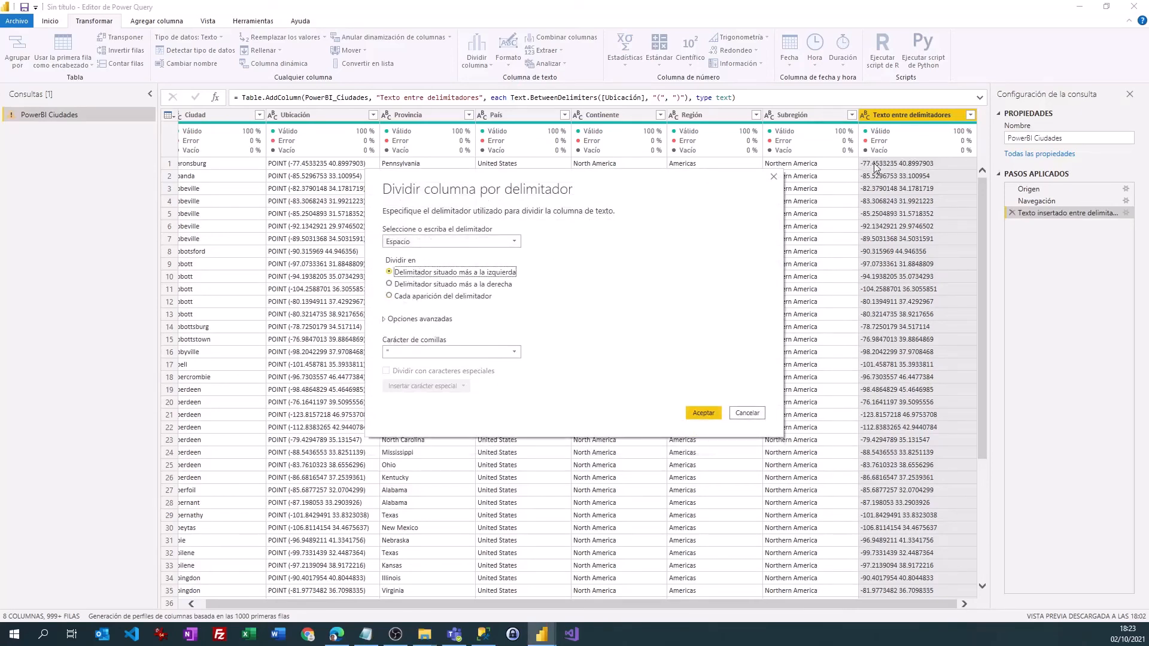
click(705, 412)
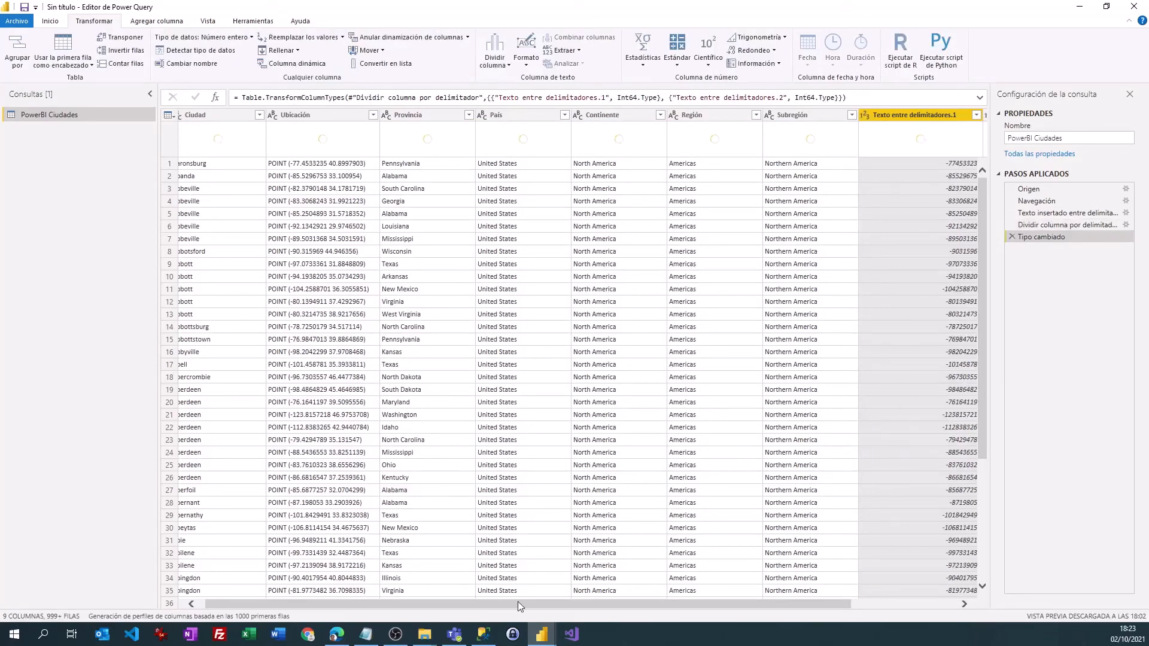
- Delete the automatic Tipo cambiado step and select both new coordinate columns
drag(518, 601, 880, 605)
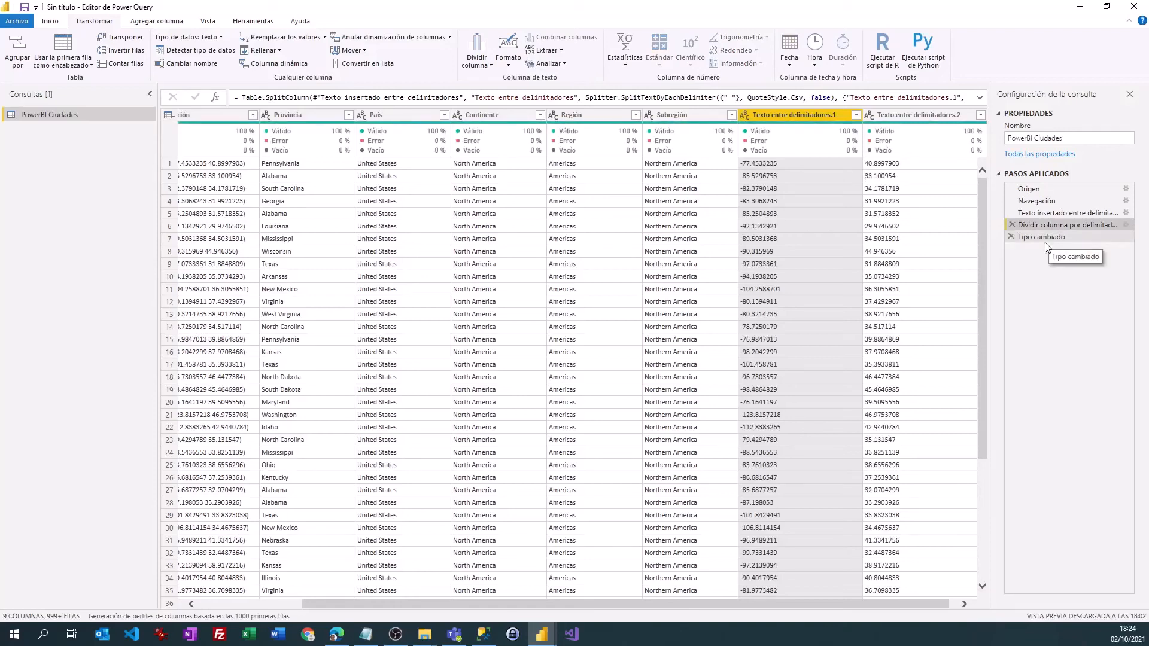
click(1055, 242)
click(1010, 237)
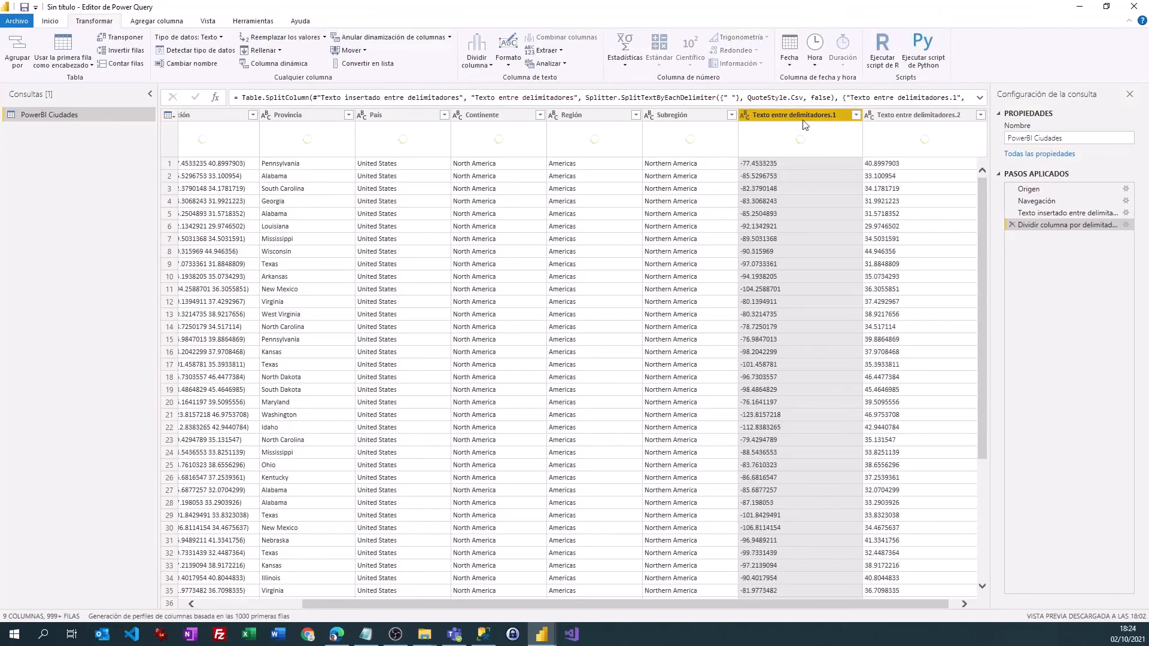
ctrl+click(897, 114)
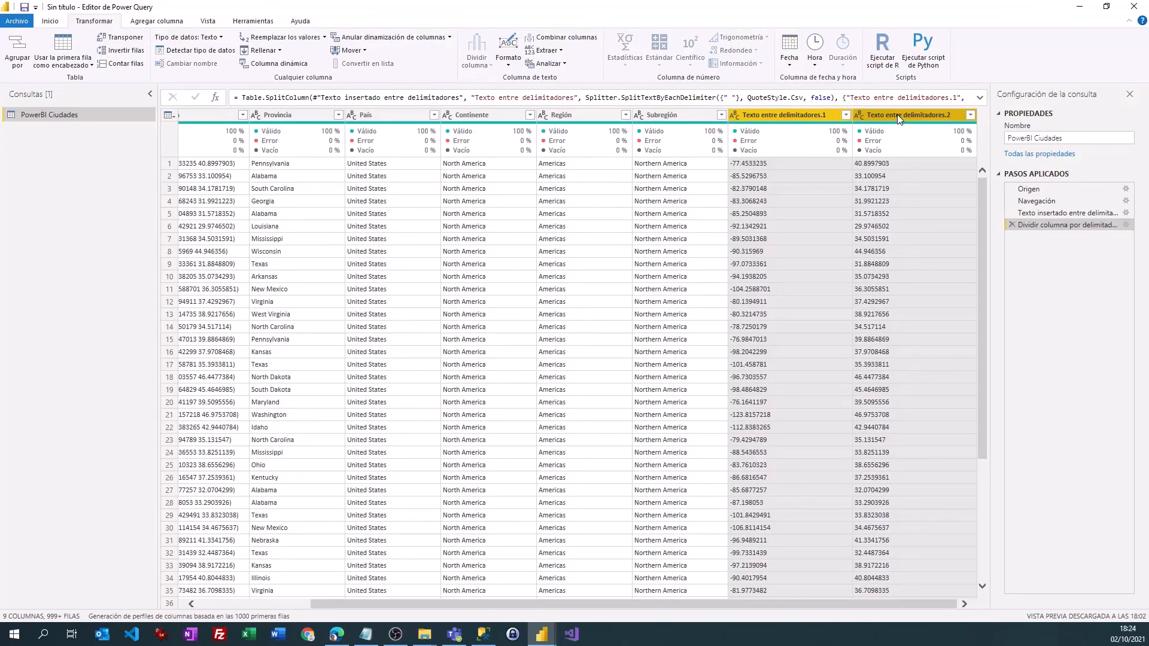
- Change both coordinate columns to Número decimal using the Inglés (Estados Unidos) locale
right_click(899, 119)
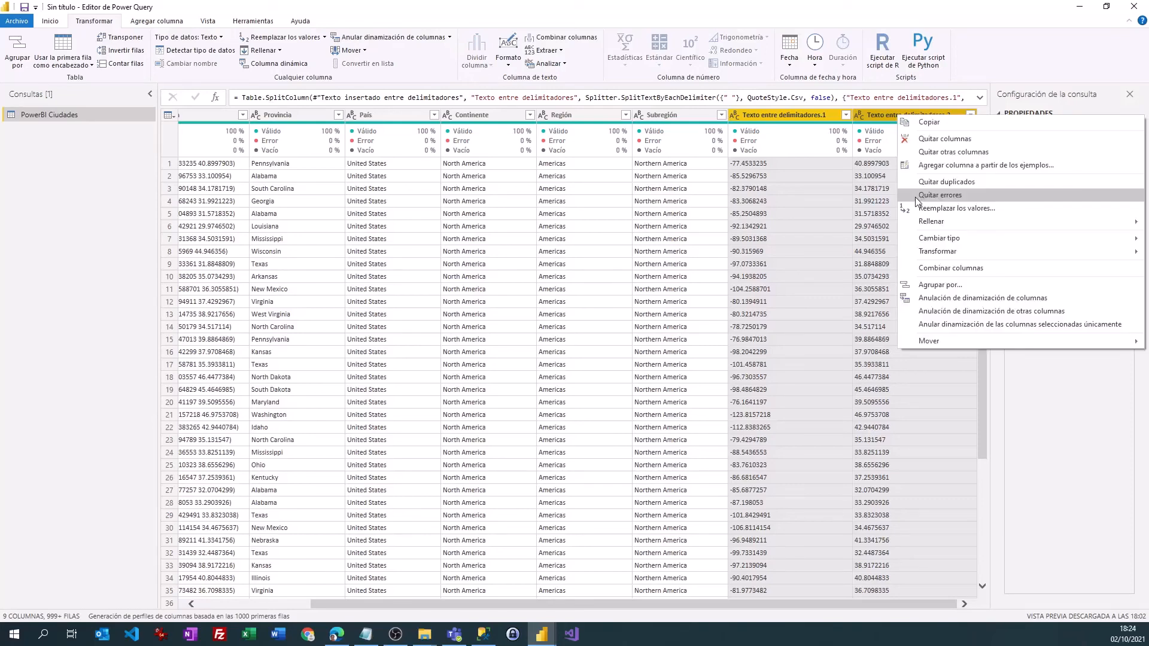
click(924, 238)
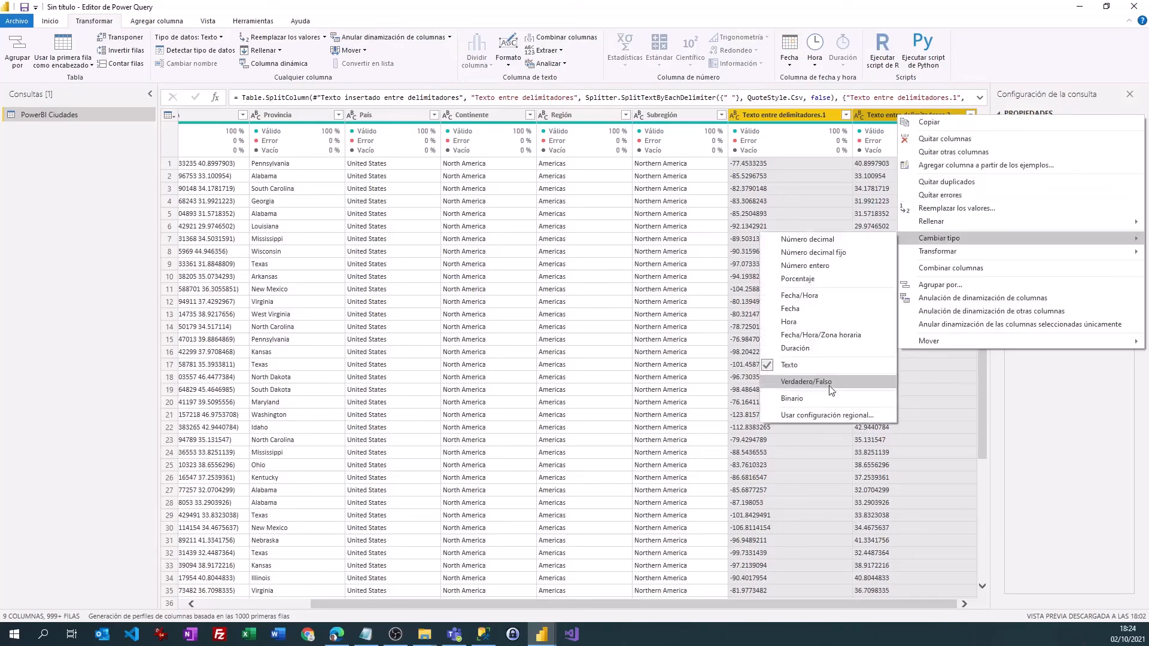
click(793, 421)
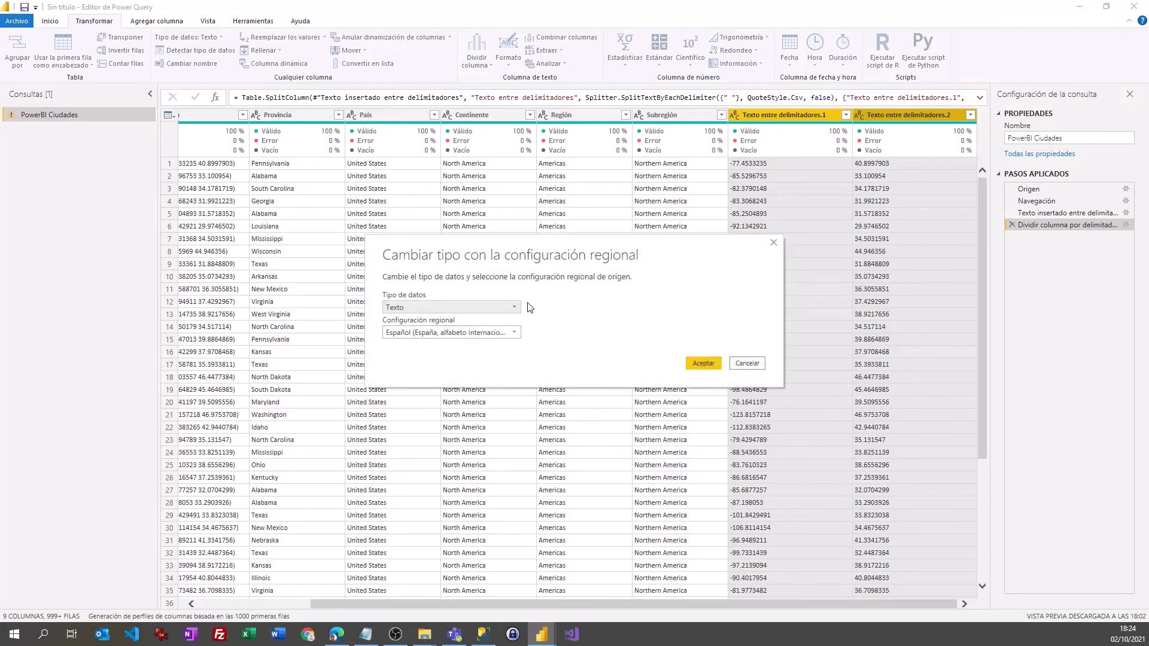
click(515, 306)
click(444, 320)
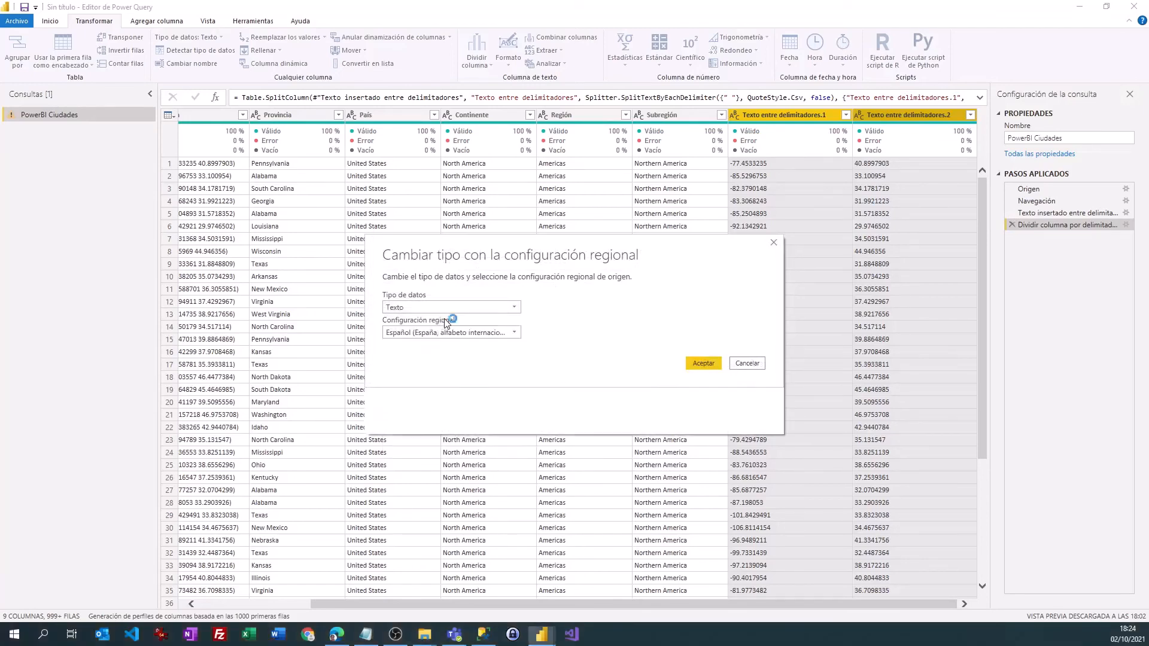
click(512, 333)
drag(603, 401, 601, 450)
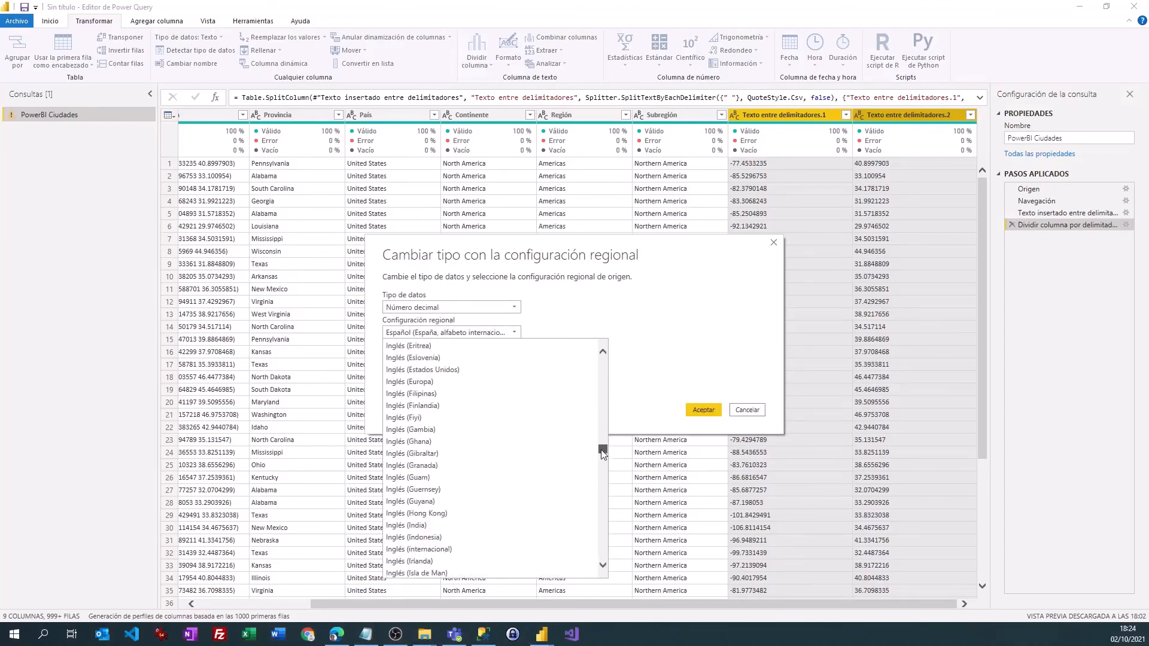
click(451, 370)
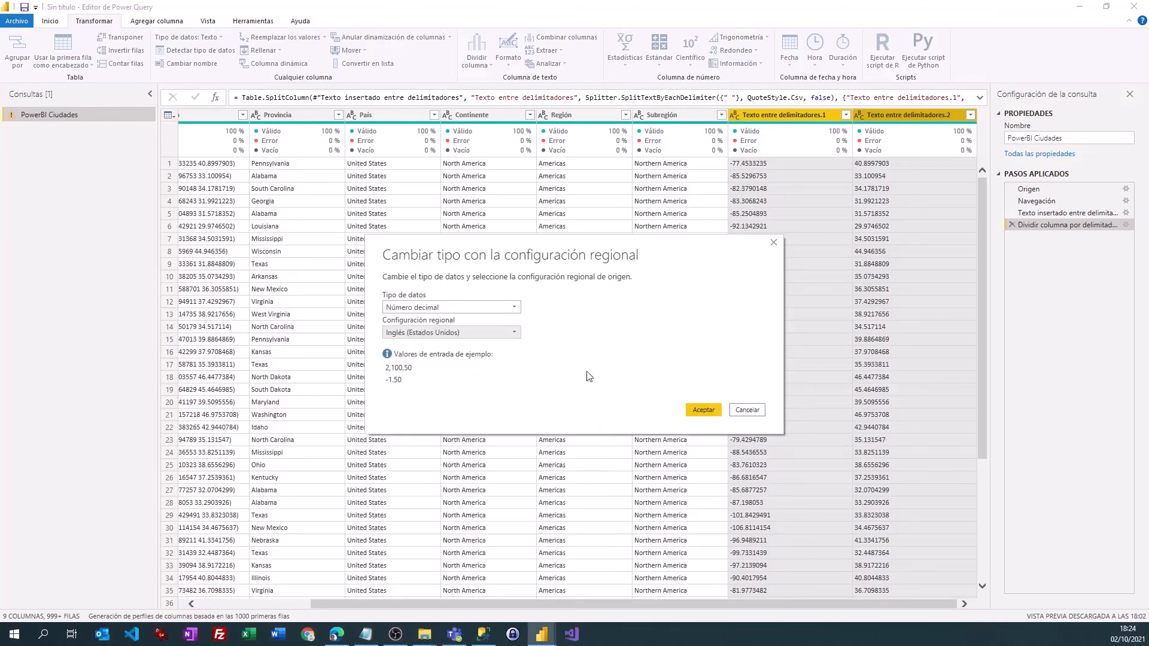
click(704, 410)
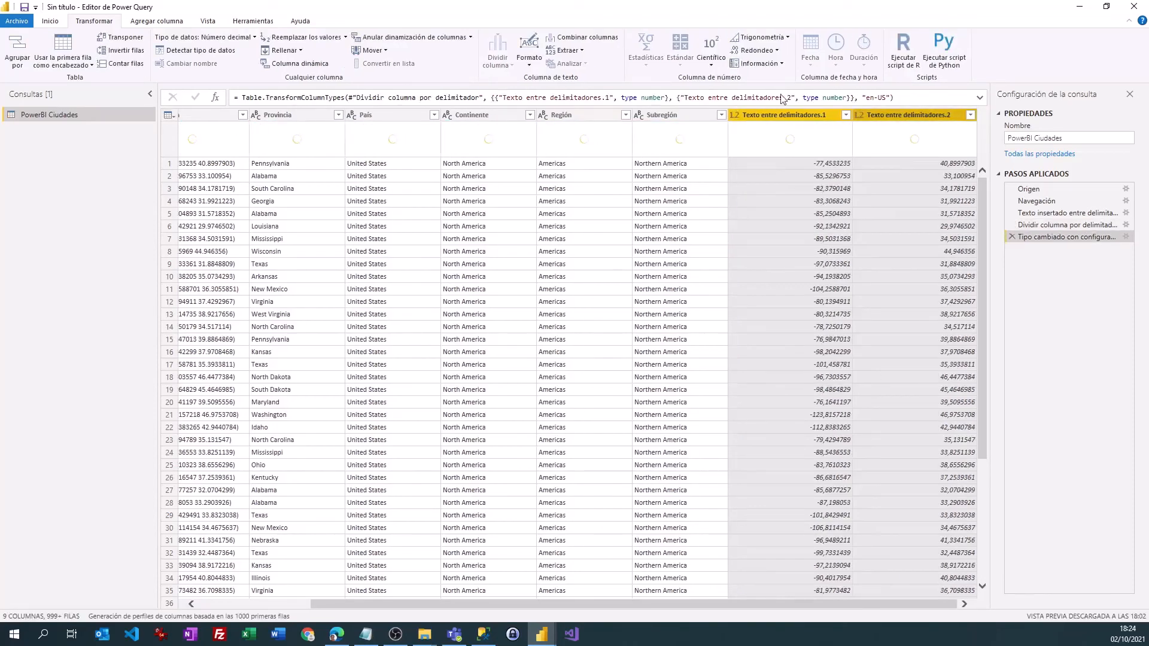
- Rename the two split columns to Coordenada X and Coordenada Y
double_click(784, 117)
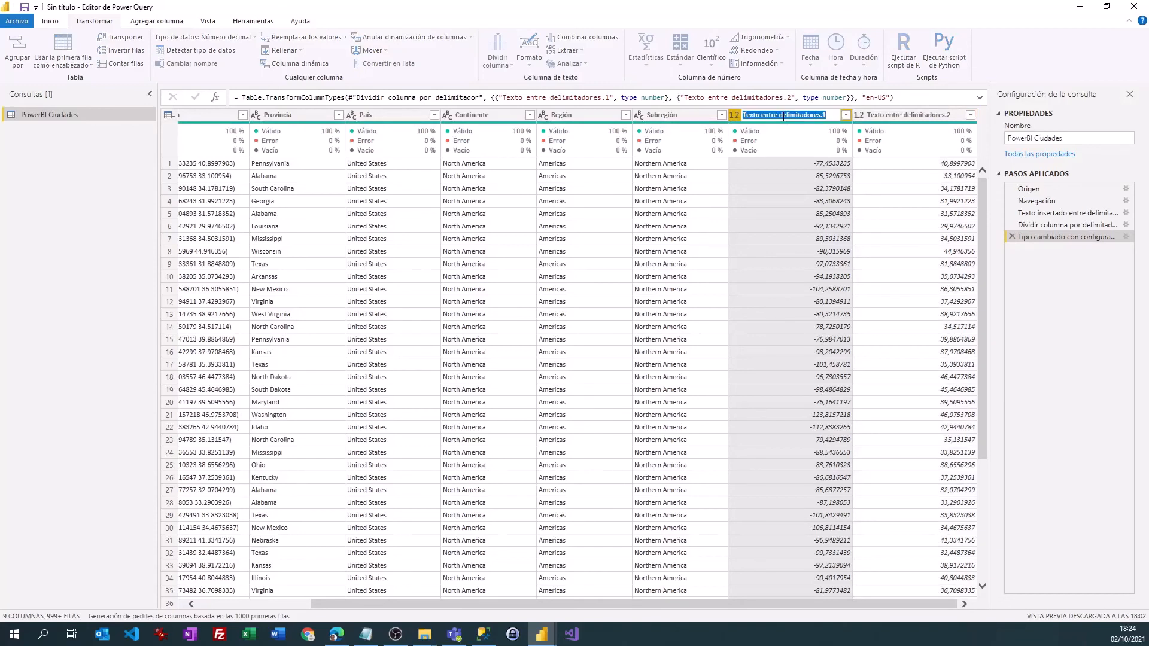
text(Coordenada X)
key(Return)
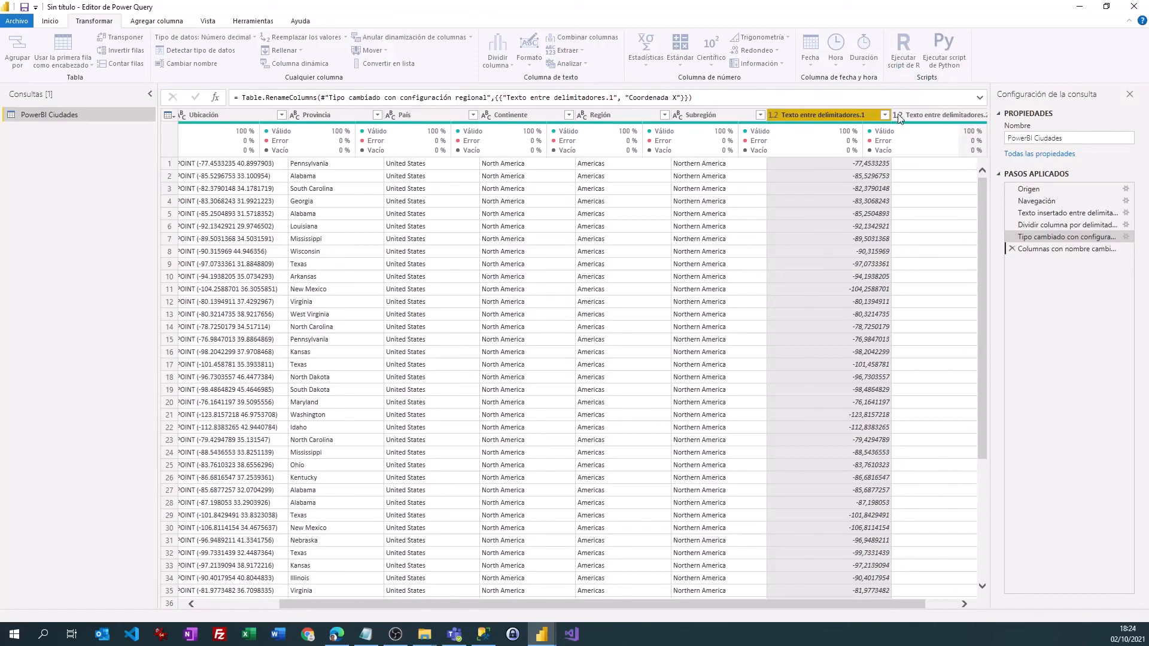
double_click(935, 115)
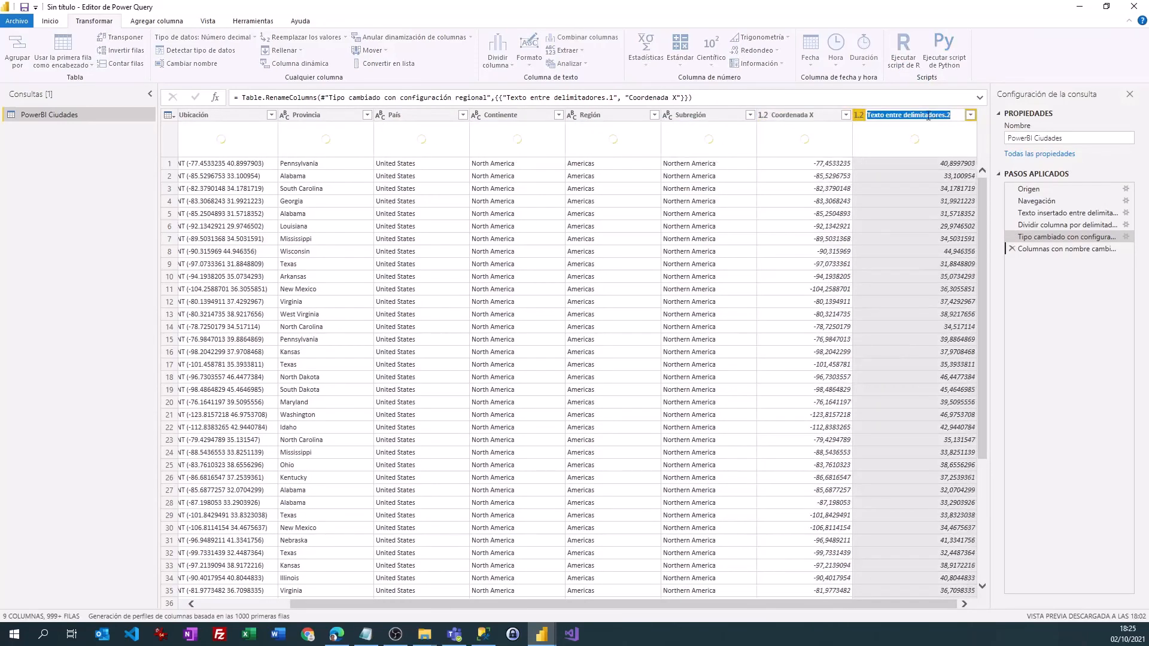
text(Coordenada Y)
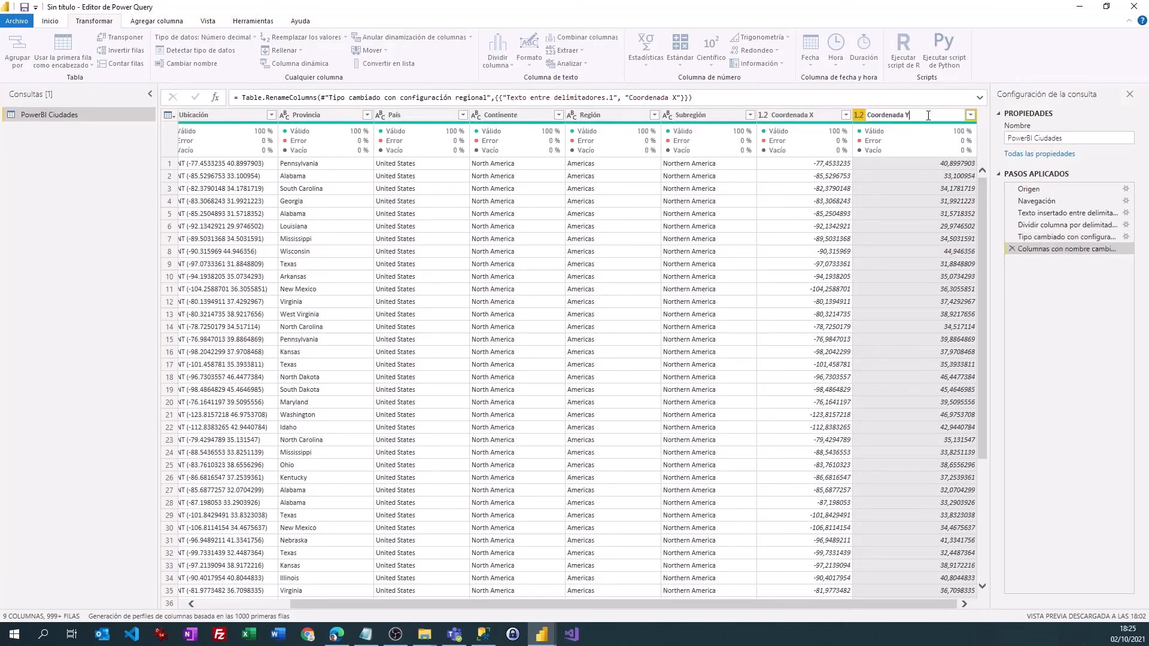
key(Return)
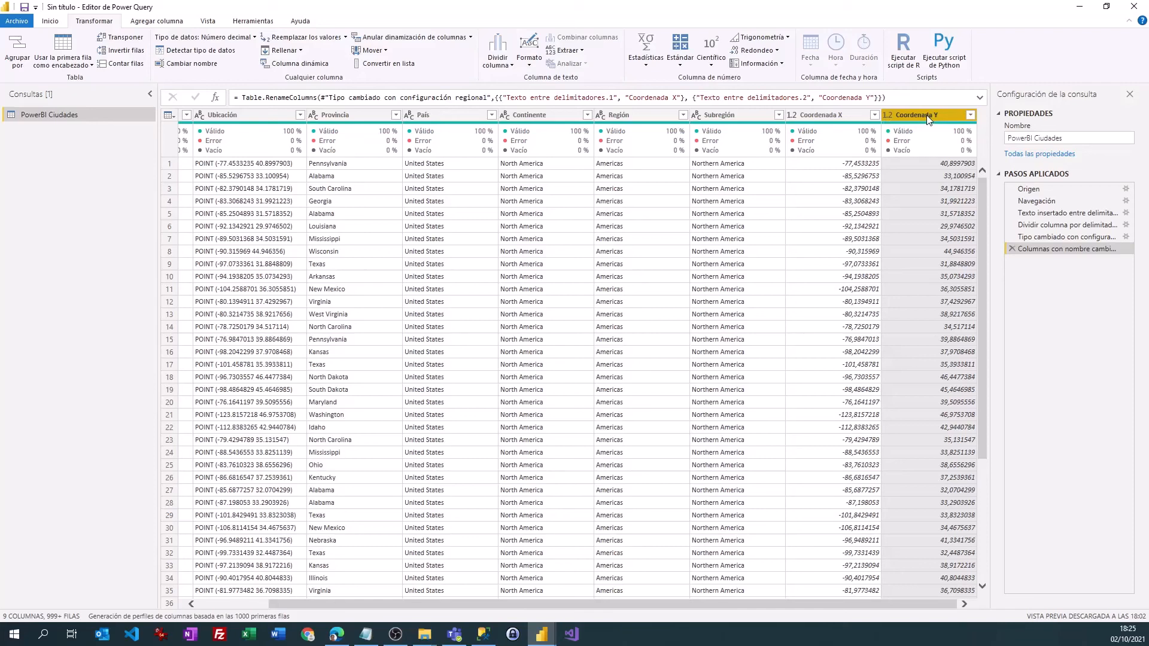
- Filter the Provincia column so only Florida is checked
drag(367, 601, 210, 602)
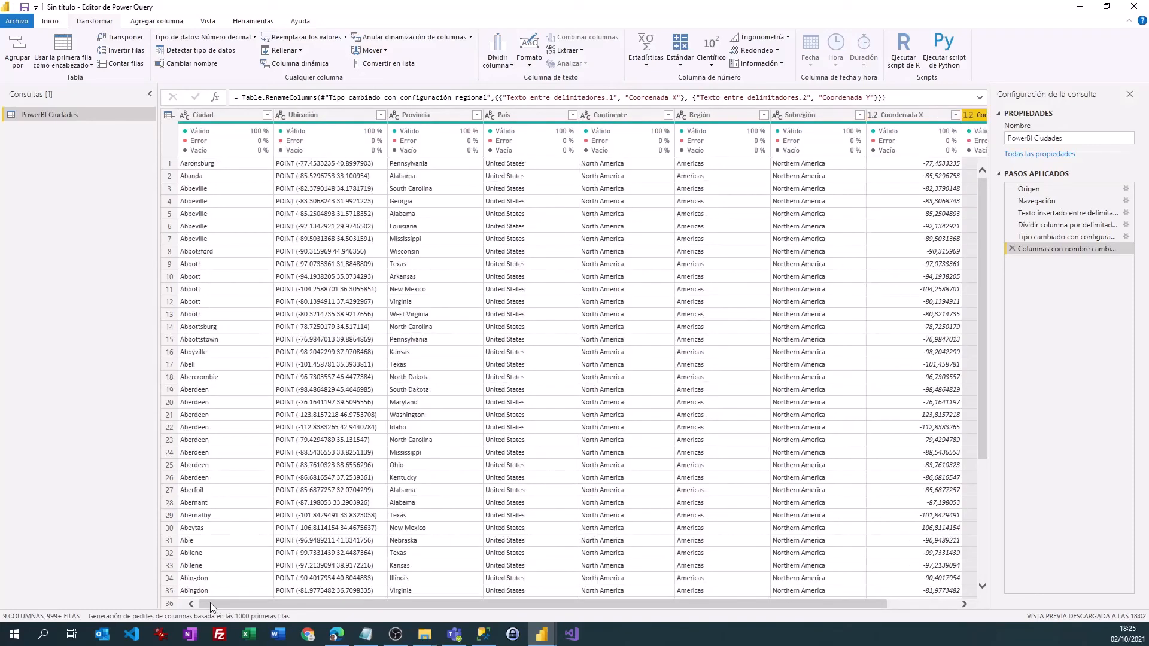
click(436, 115)
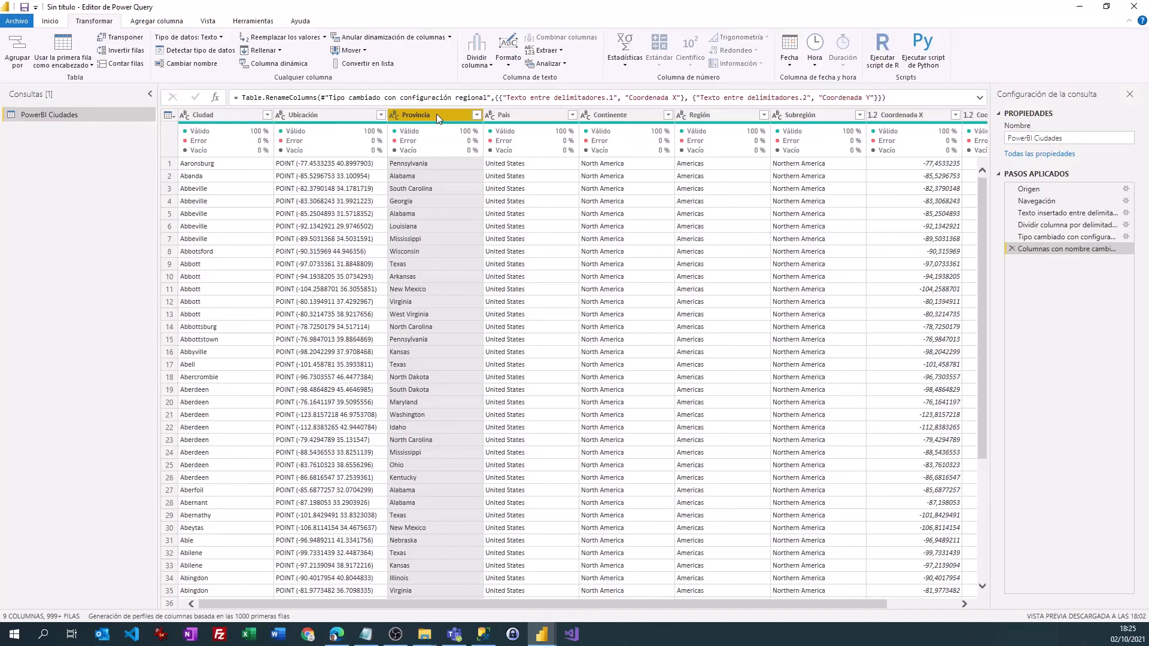
click(477, 115)
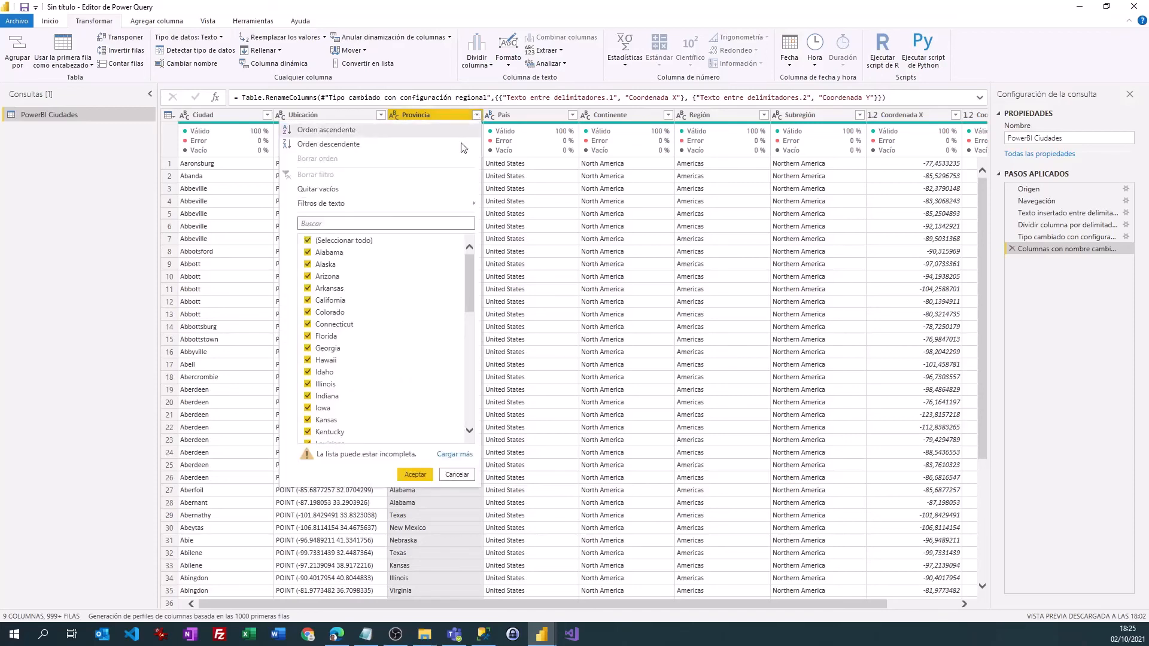
click(309, 241)
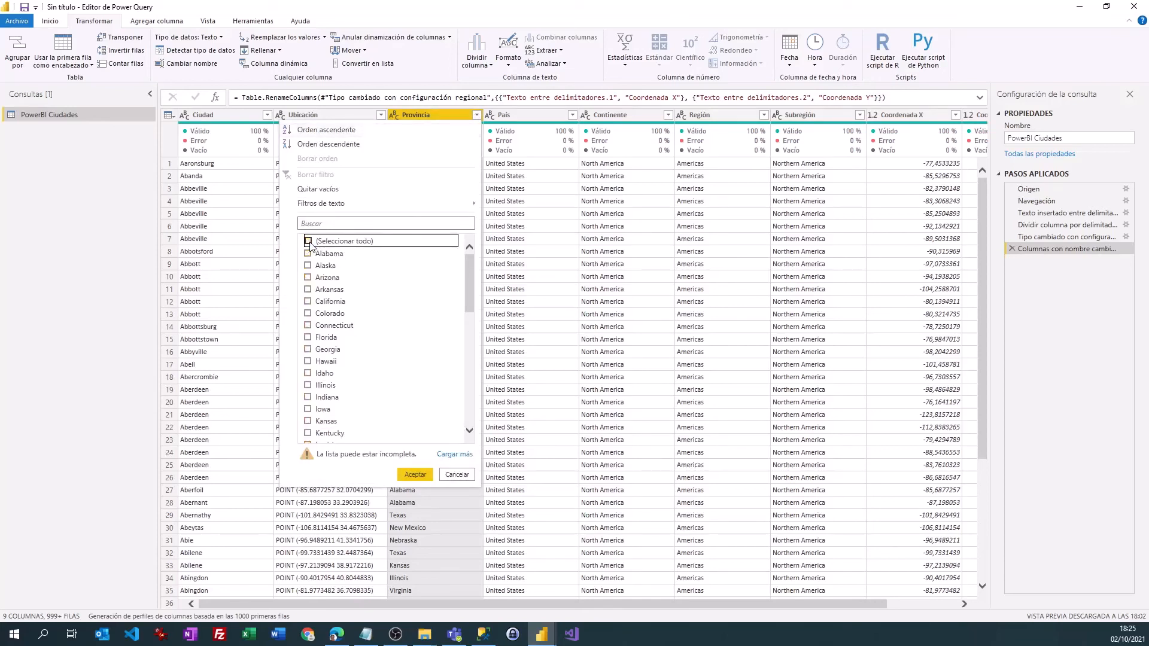
click(307, 337)
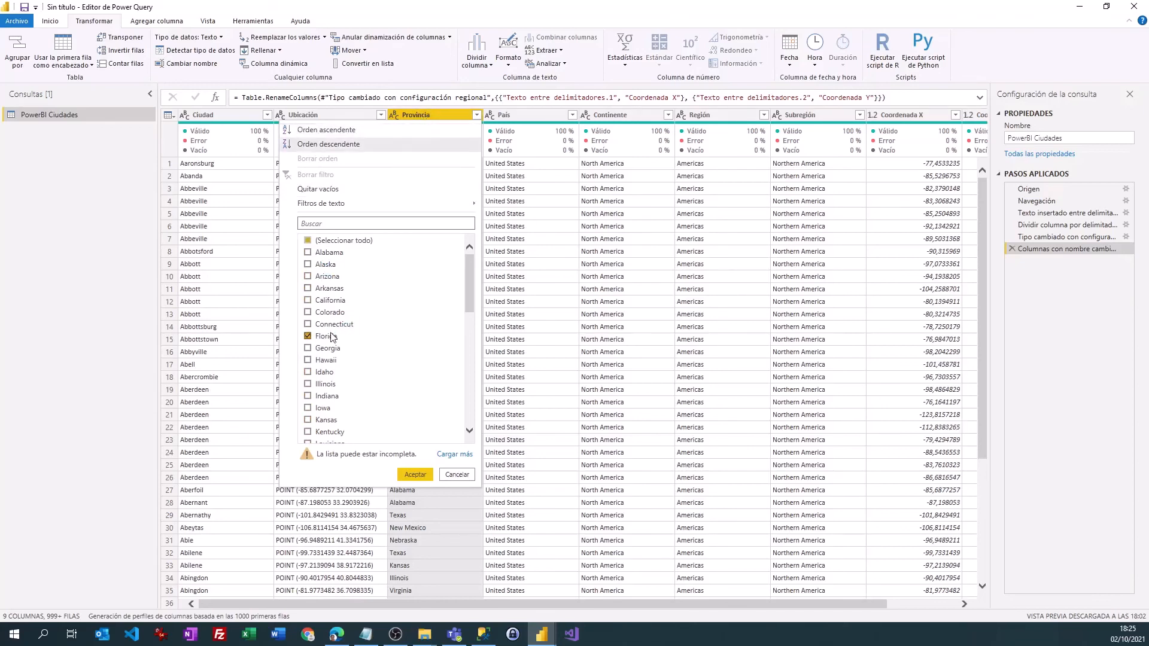
click(416, 474)
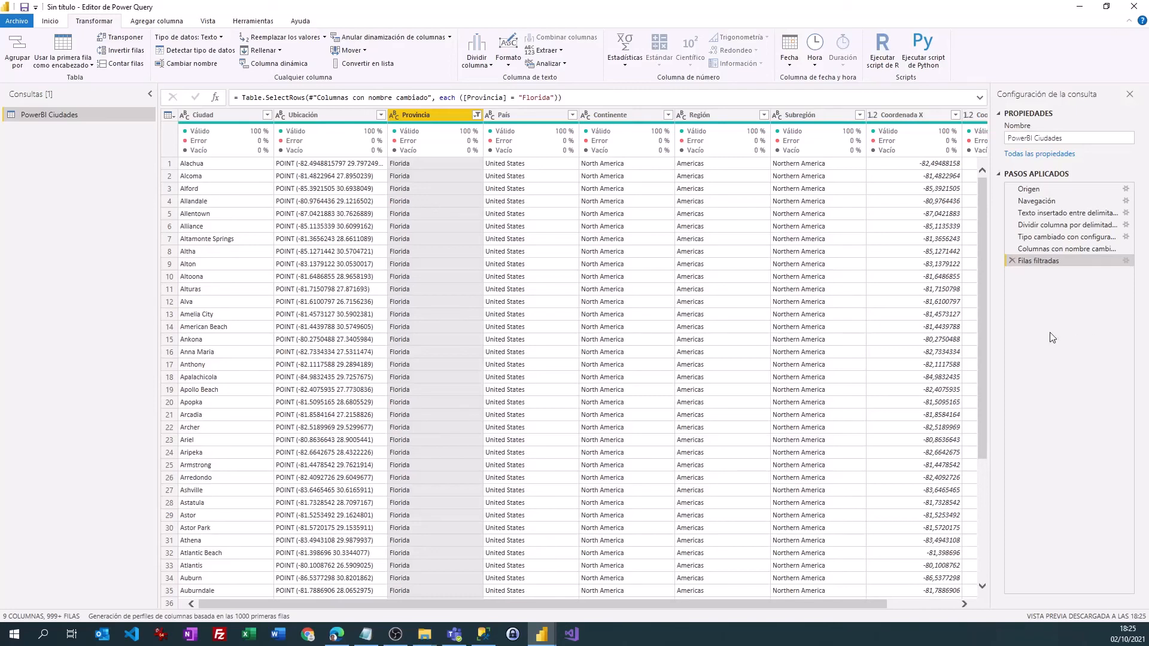
- Preview earlier applied steps and review the Navegación step's native SQL query
right_click(1046, 267)
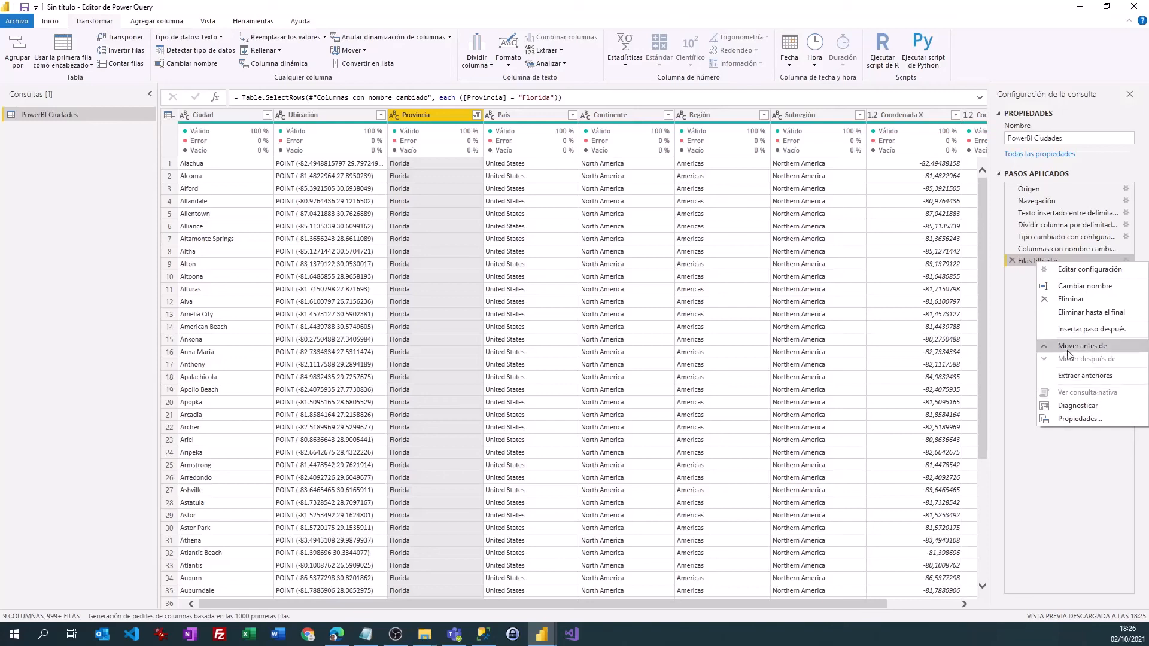
click(1065, 211)
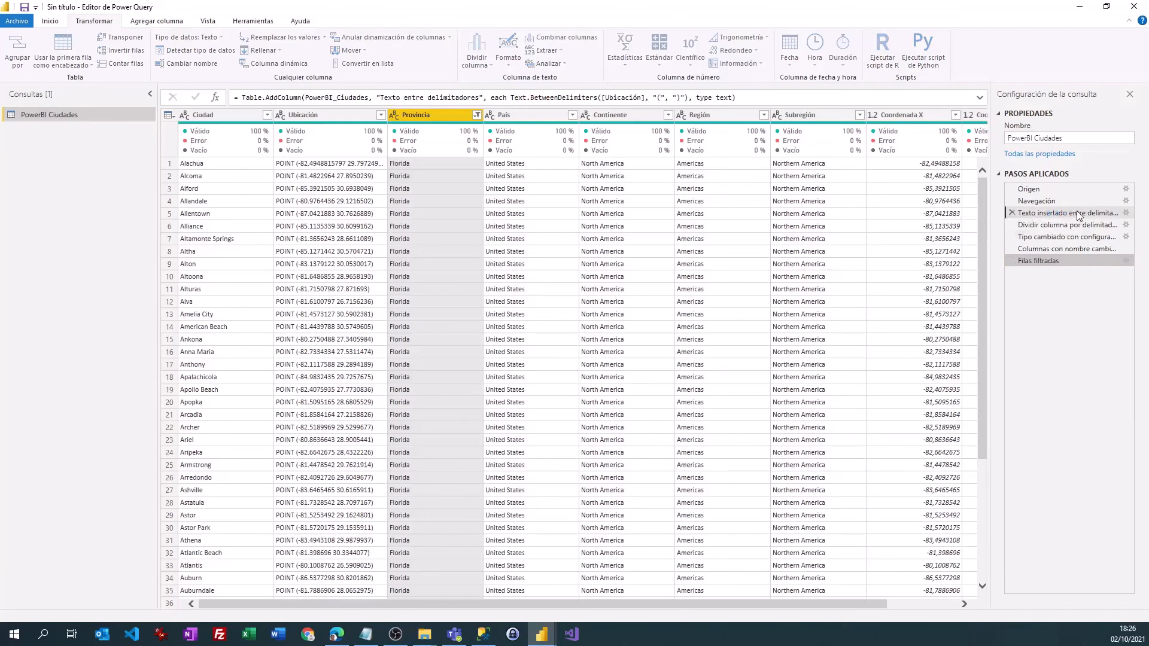
click(1041, 201)
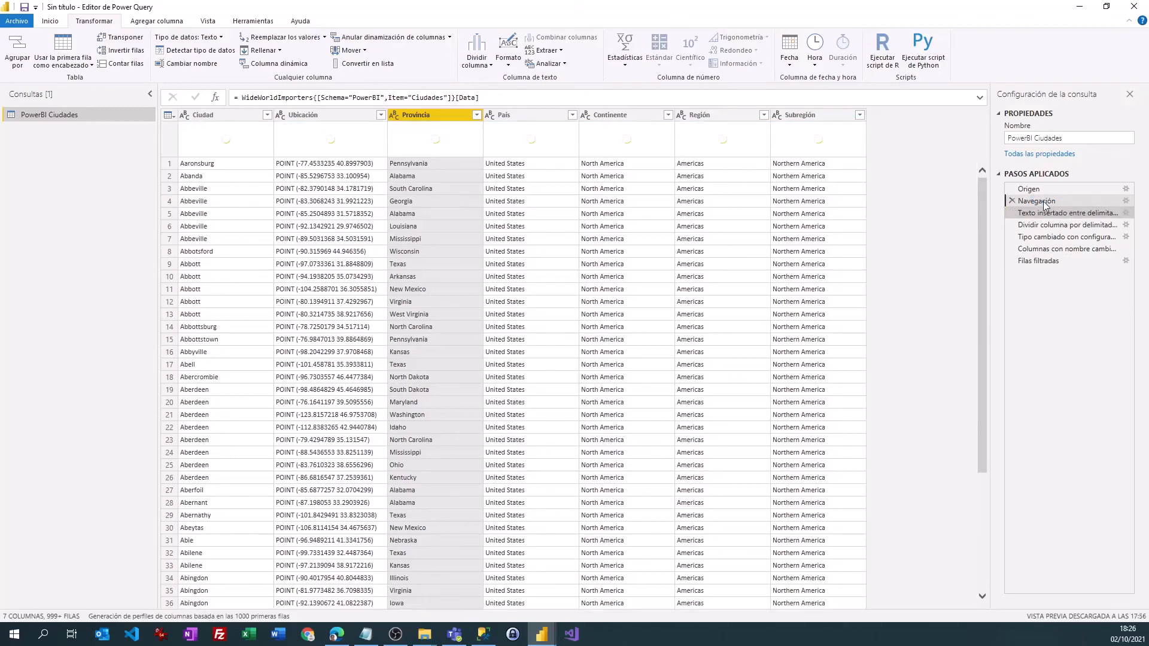
right_click(1040, 203)
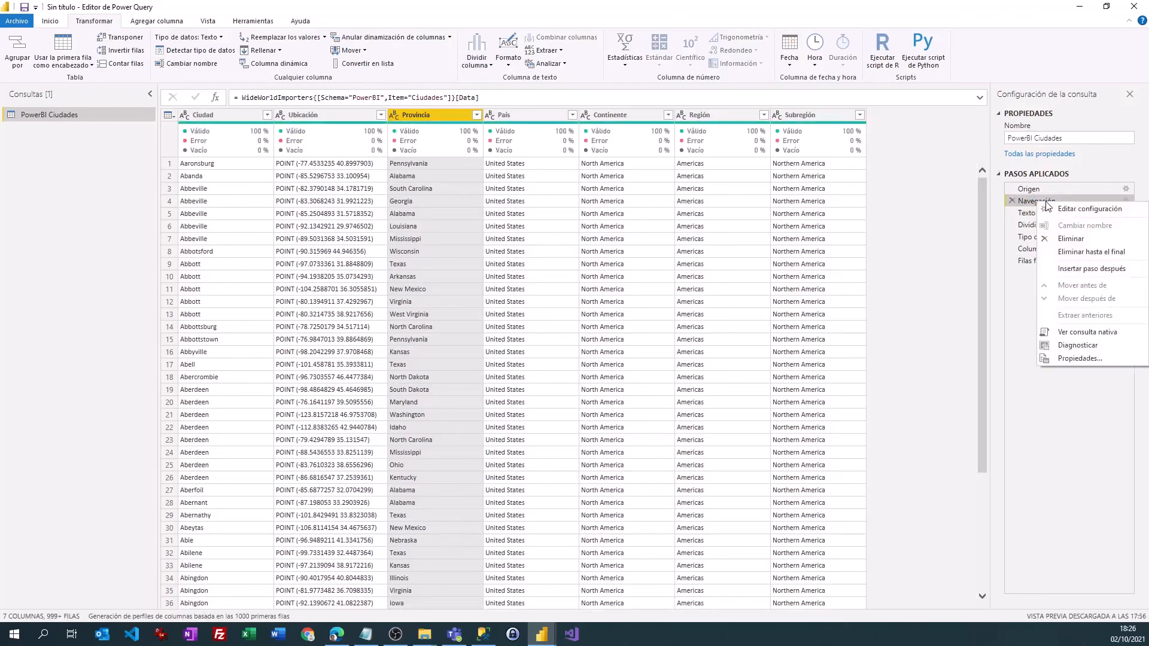
click(1078, 336)
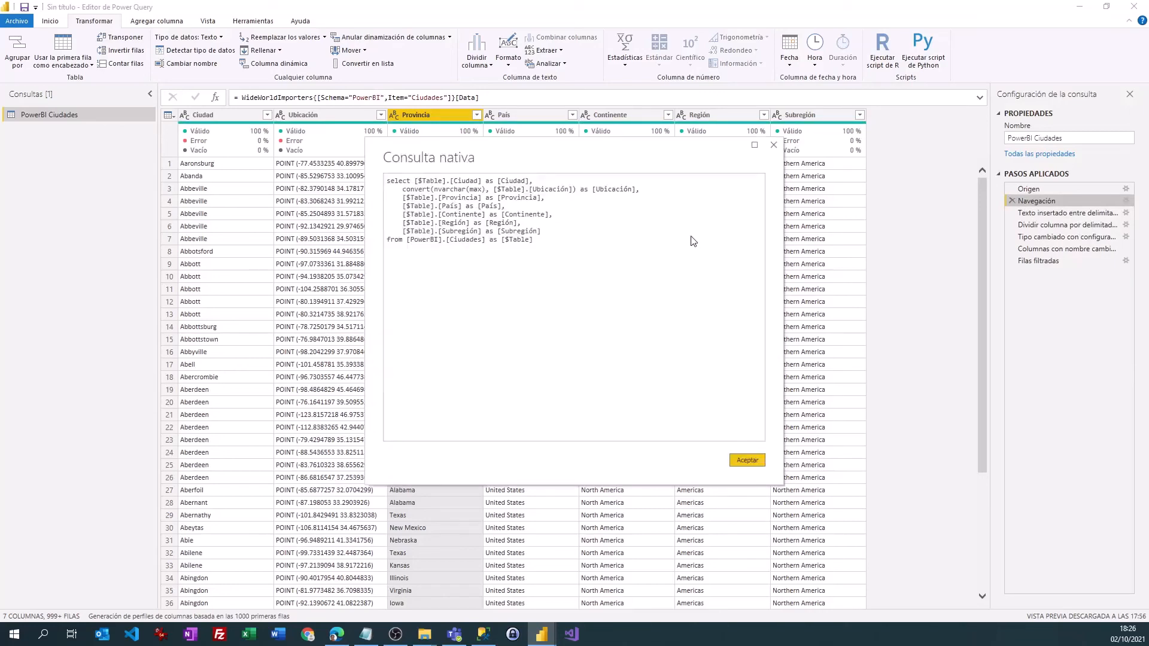
click(748, 460)
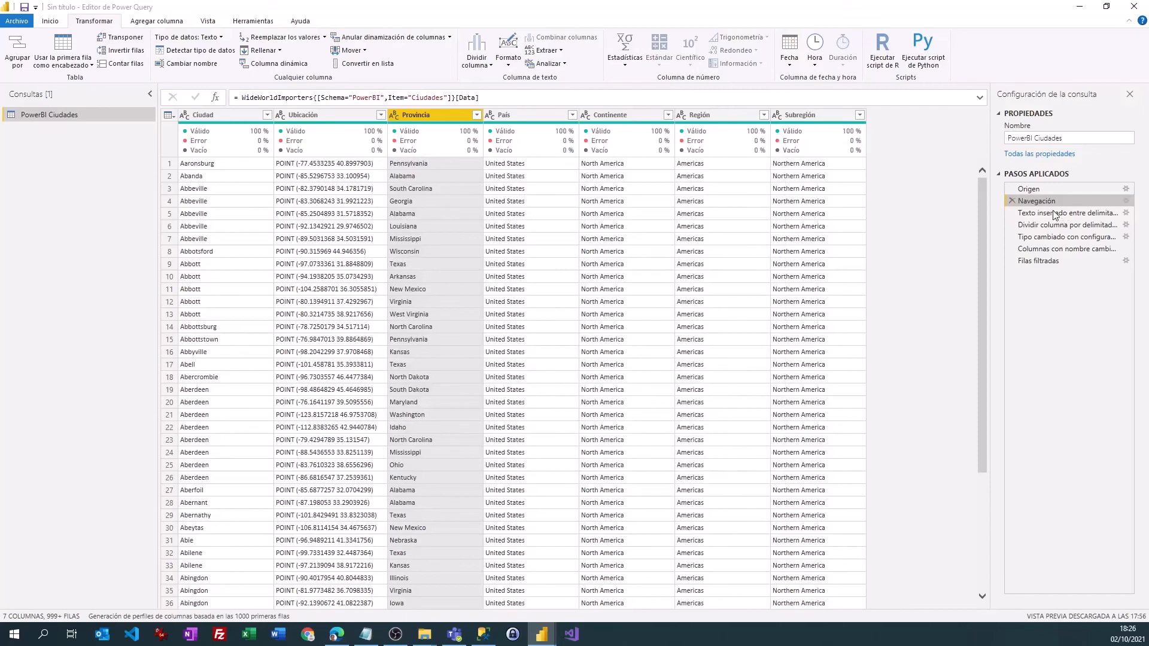
- Confirm Ver consulta nativa is unavailable at Texto insertado entre delimitadores, then reselect Filas filtradas
click(1062, 214)
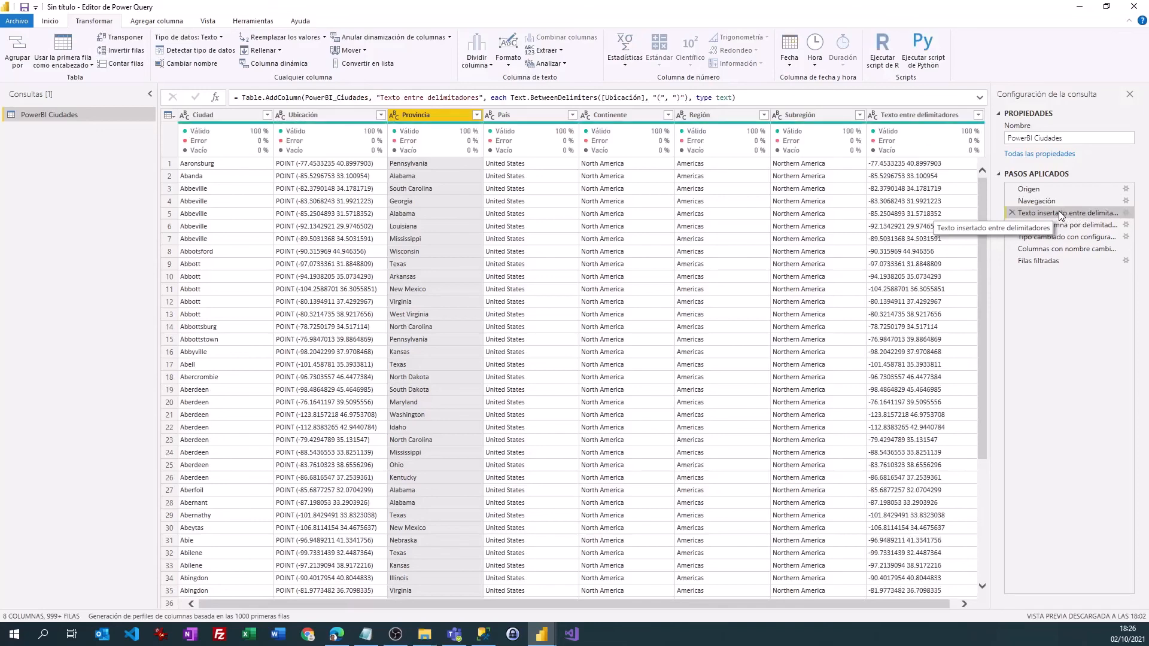
right_click(1061, 216)
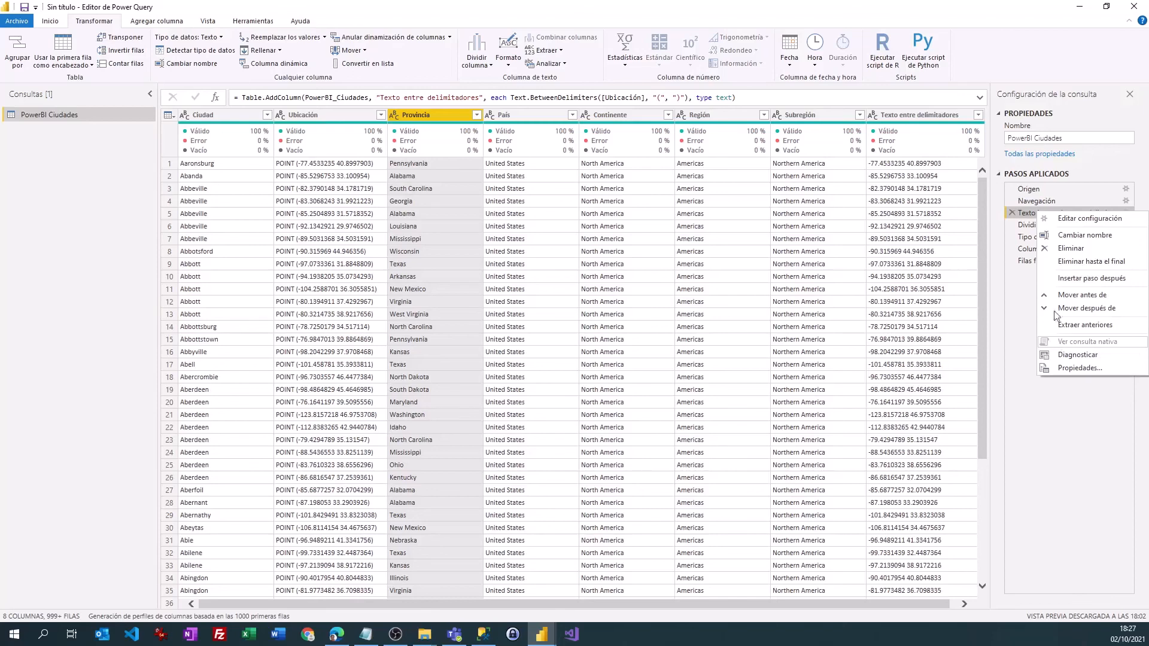
click(1032, 292)
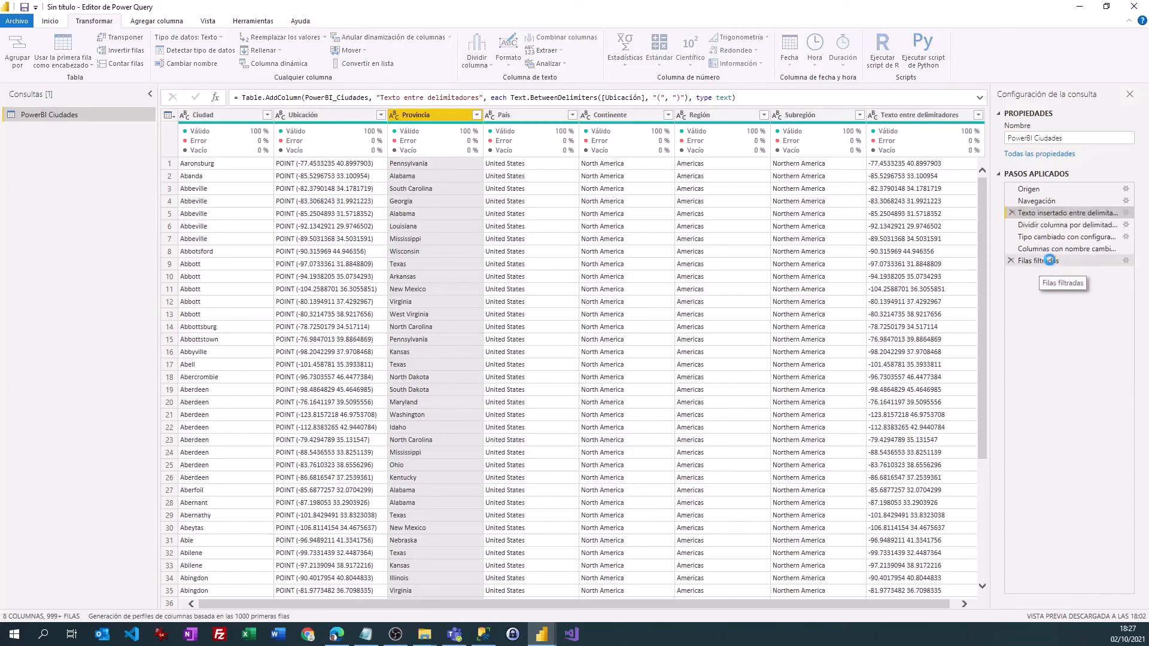
click(1052, 261)
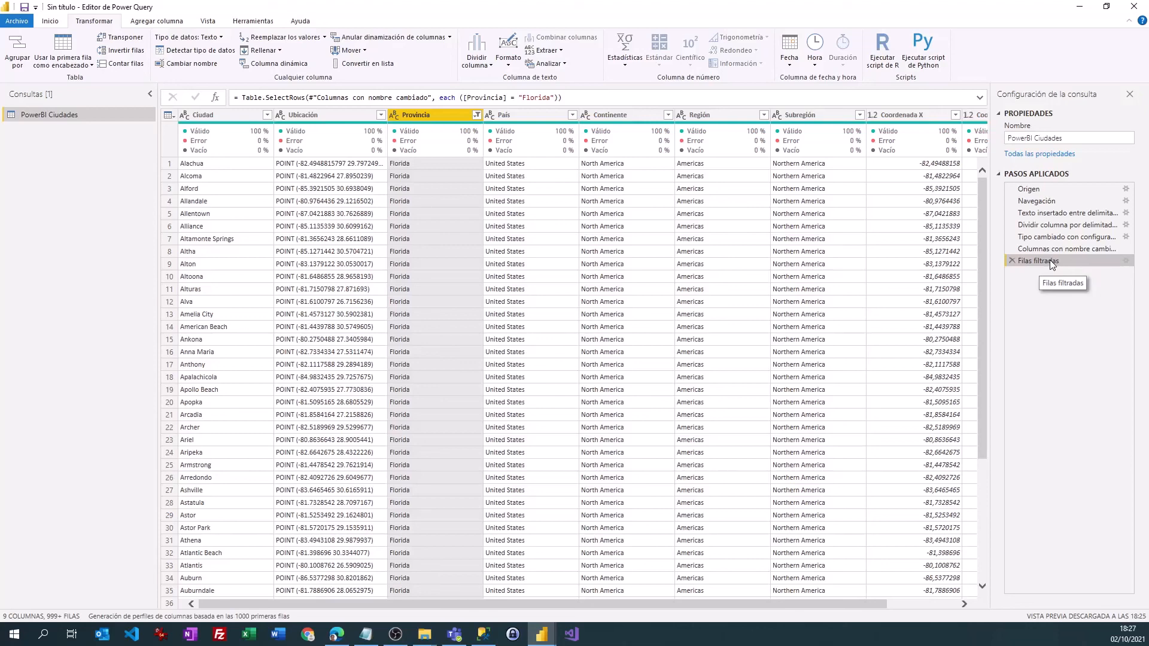
- Move Filas filtradas directly after Navegación and verify the SQL's WHERE Provincia = 'Florida' clause
drag(1049, 261, 1056, 209)
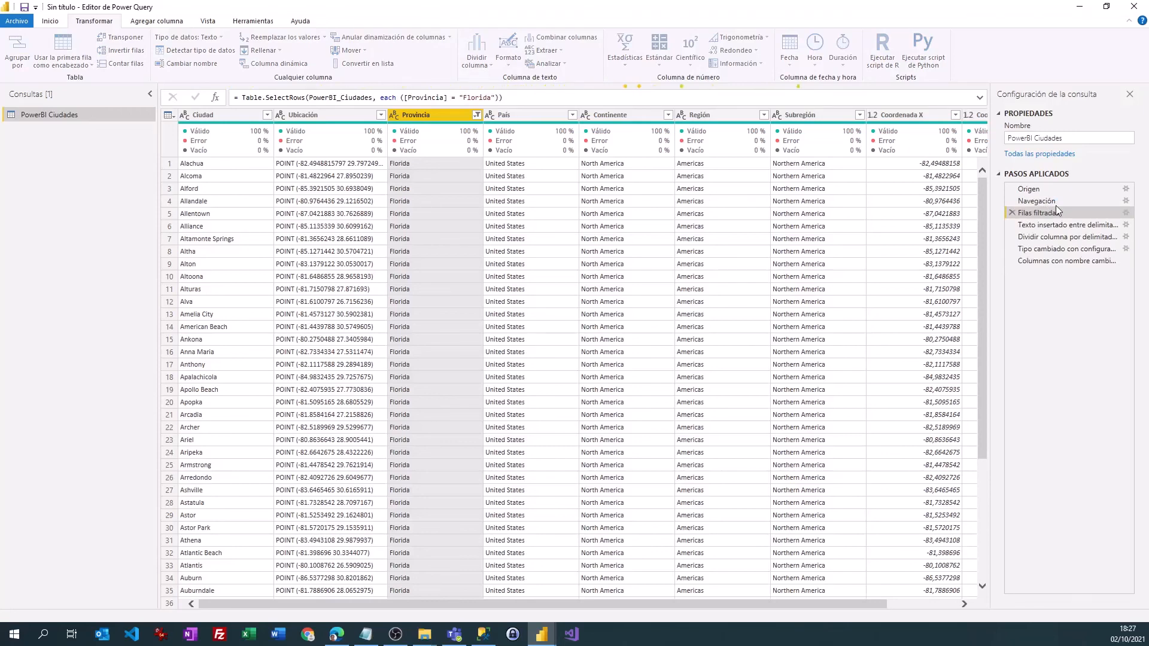
right_click(1046, 214)
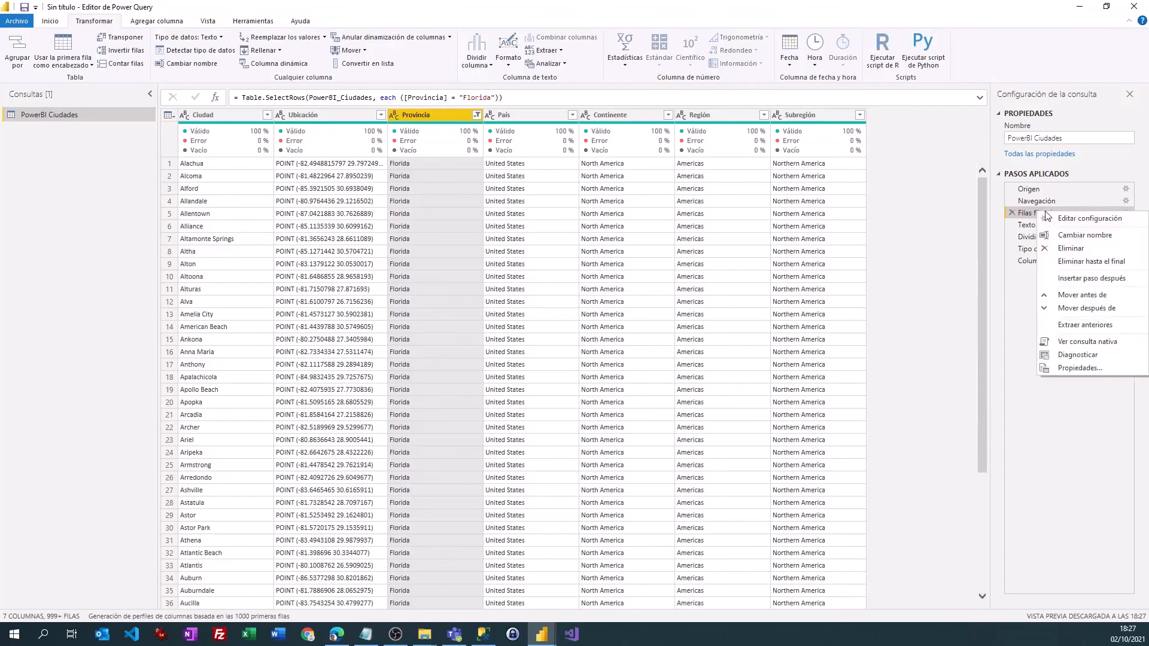
click(1083, 342)
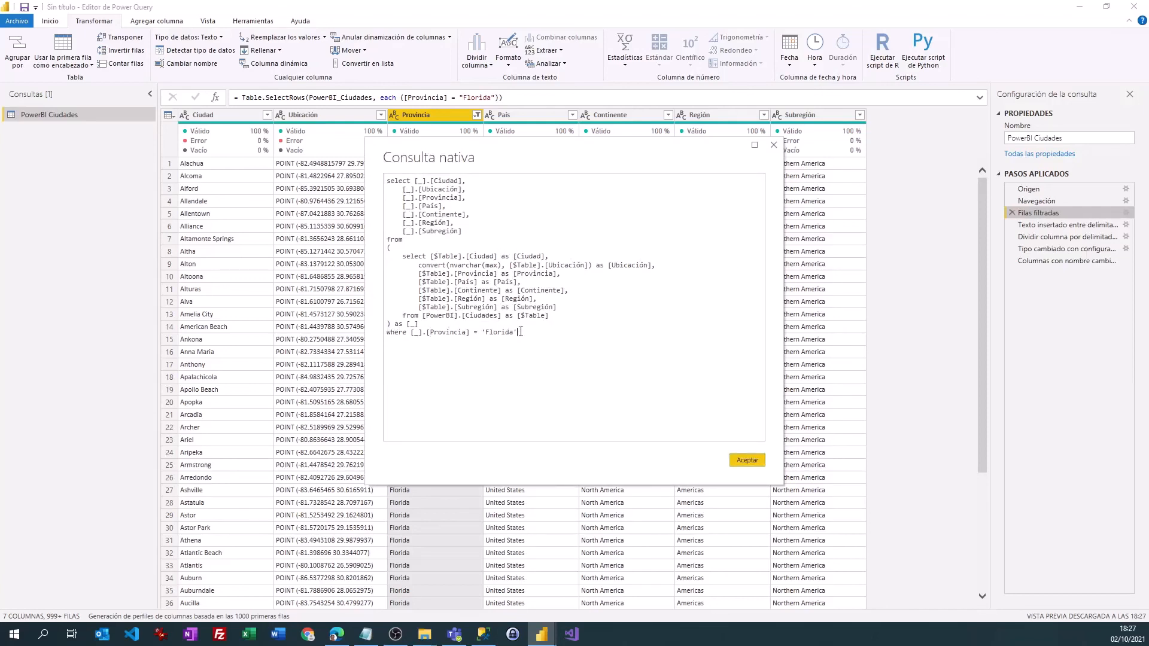
drag(517, 333, 434, 335)
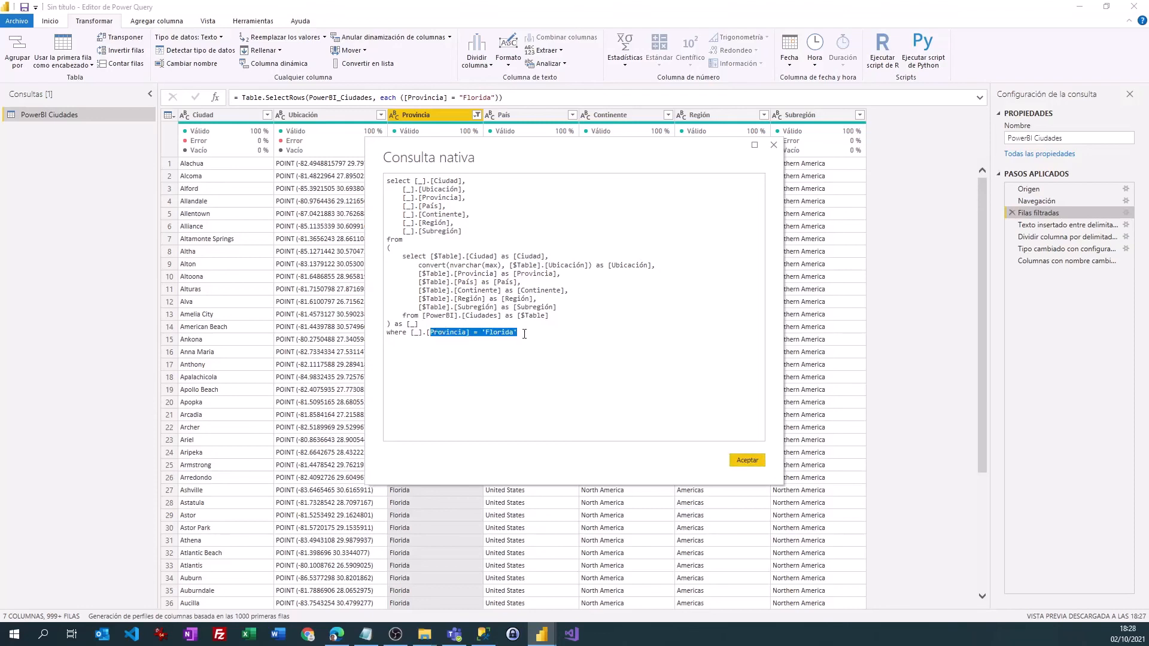
click(747, 460)
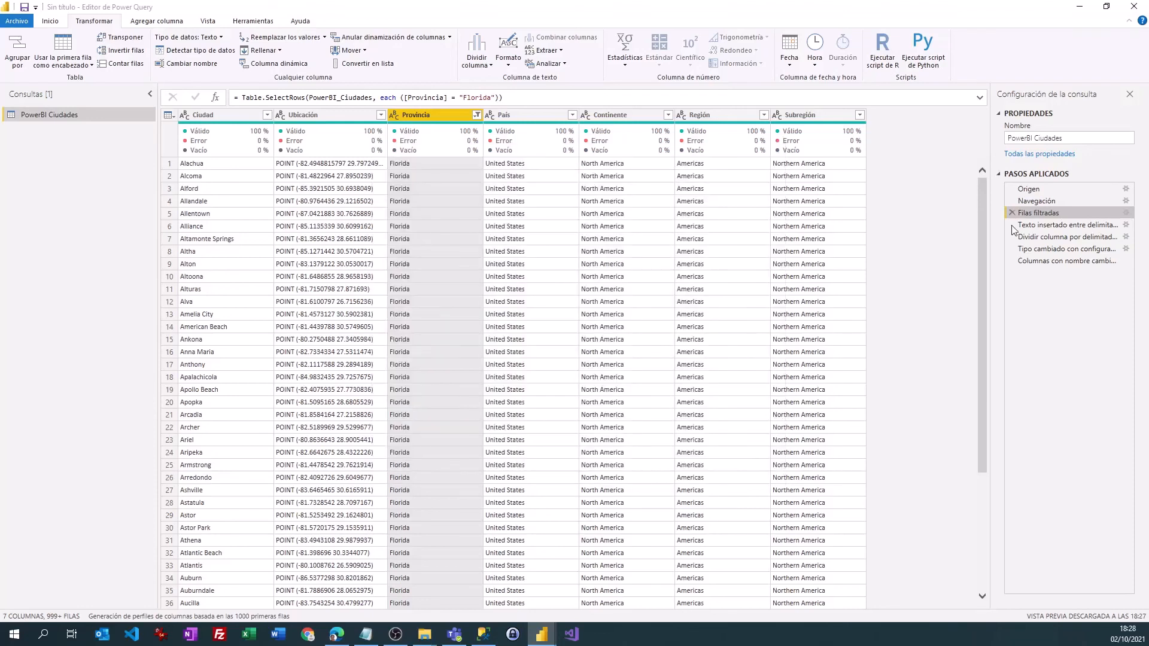
- Preview the Texto insertado entre delimitadores step, then the Navegación step
click(1064, 225)
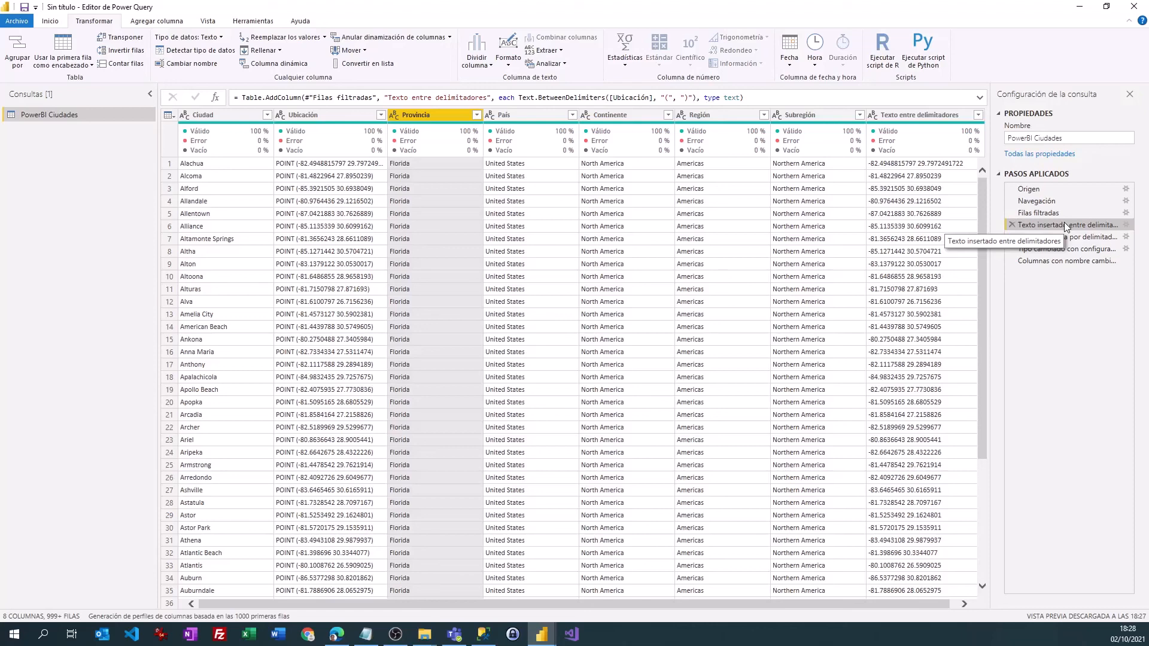
click(1047, 200)
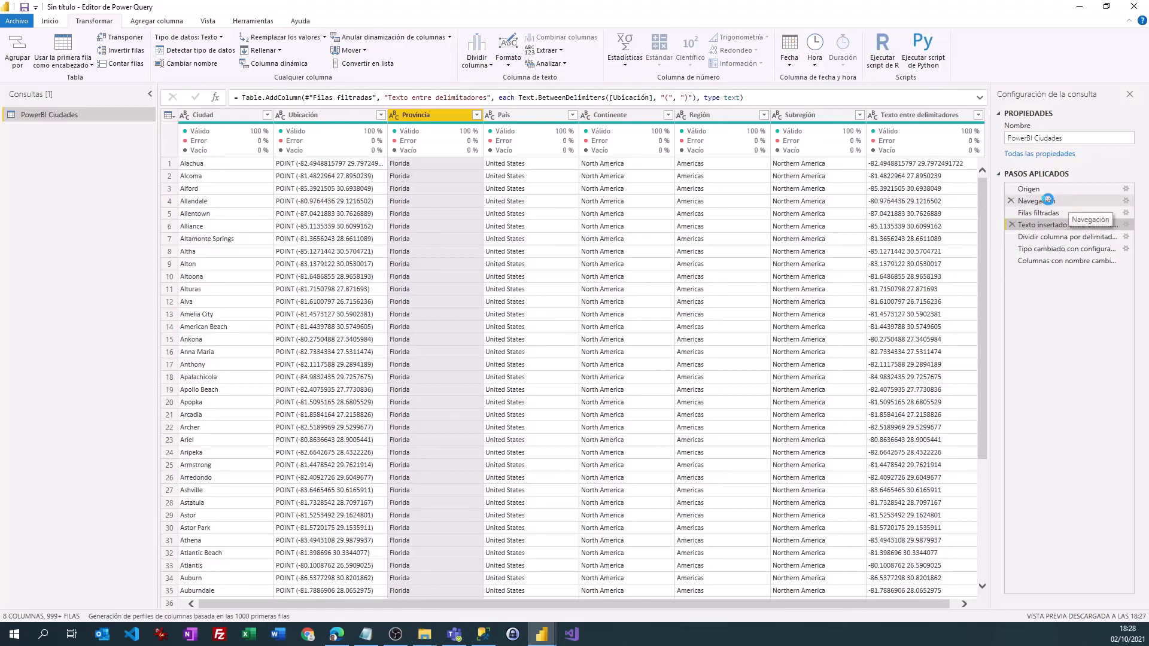